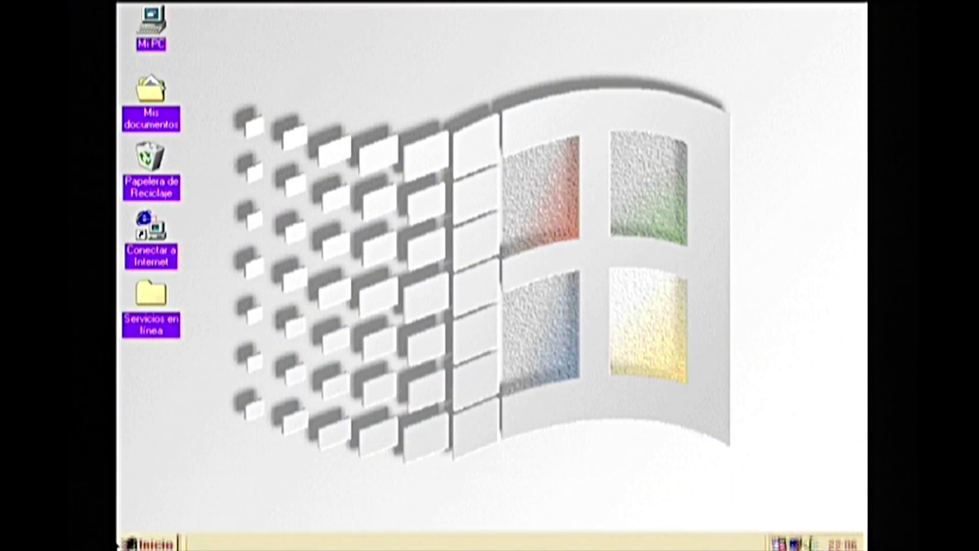
Step: Open Windows Explorer from the installed programs and maximize its window
left_click(148, 541)
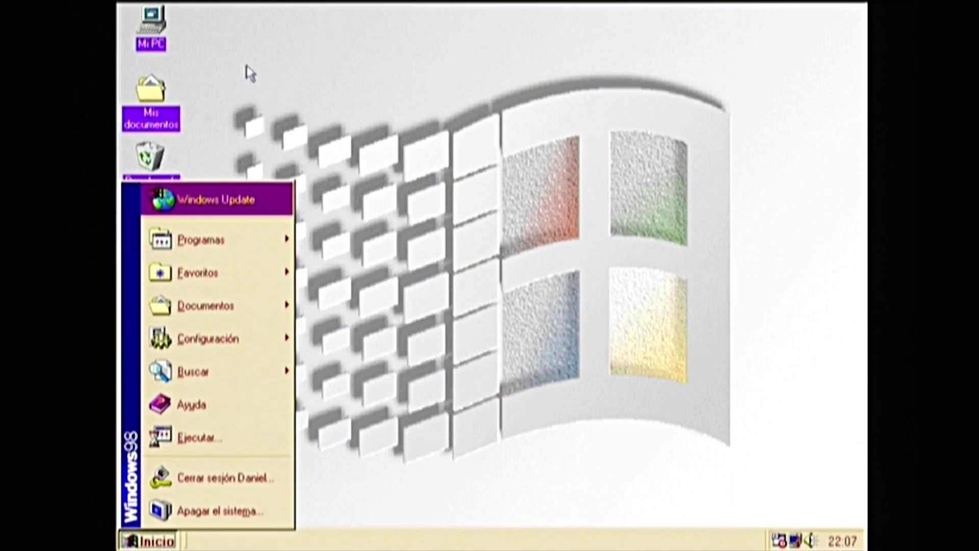
mouse_move(223, 272)
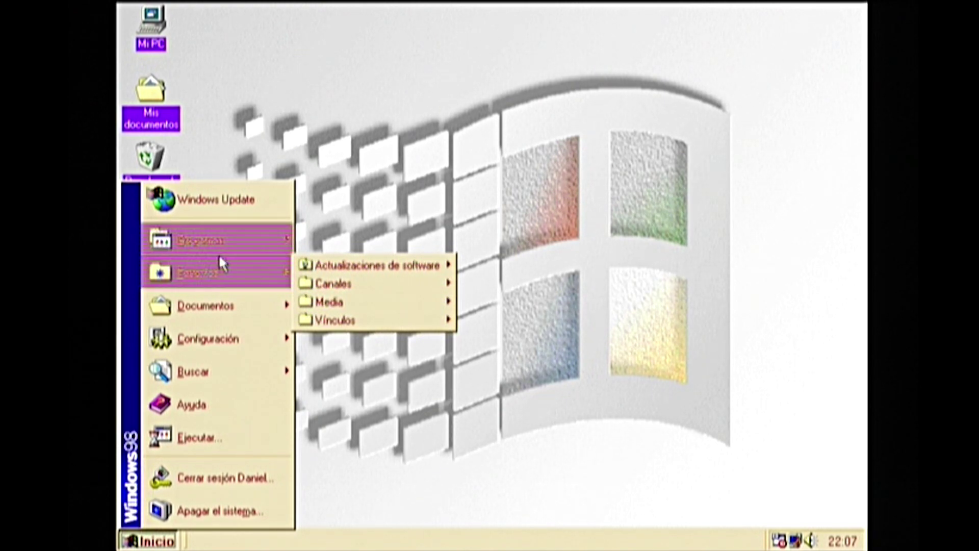
mouse_move(219, 253)
mouse_move(409, 263)
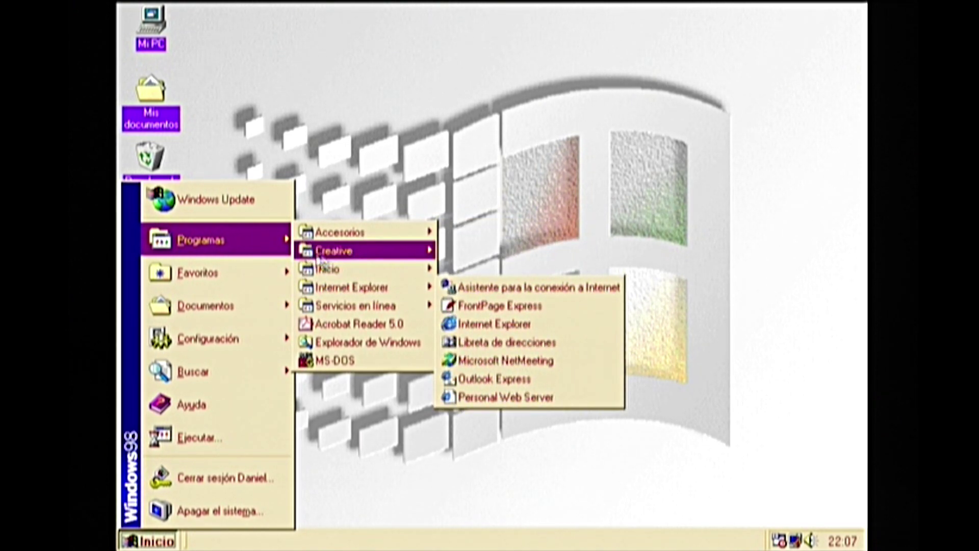
mouse_move(372, 292)
mouse_move(371, 224)
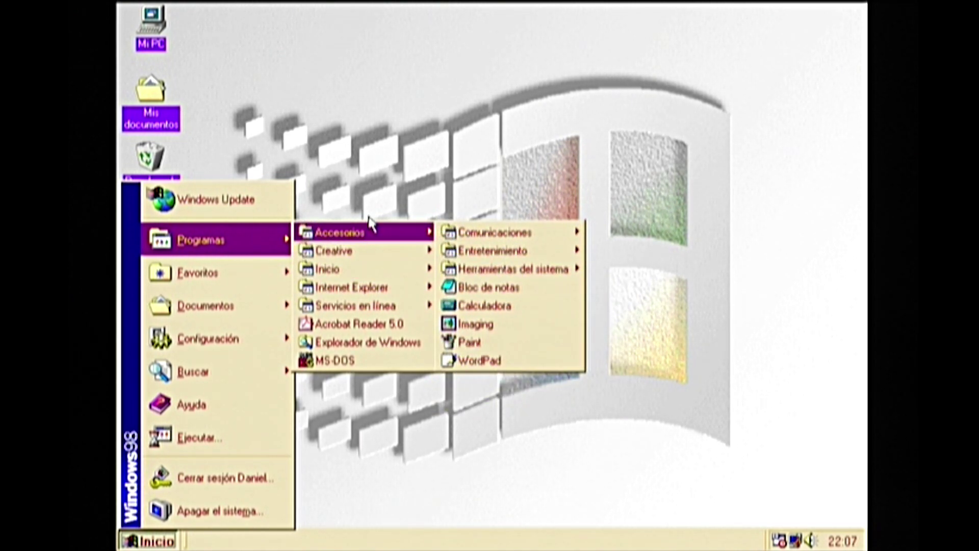
left_click(367, 346)
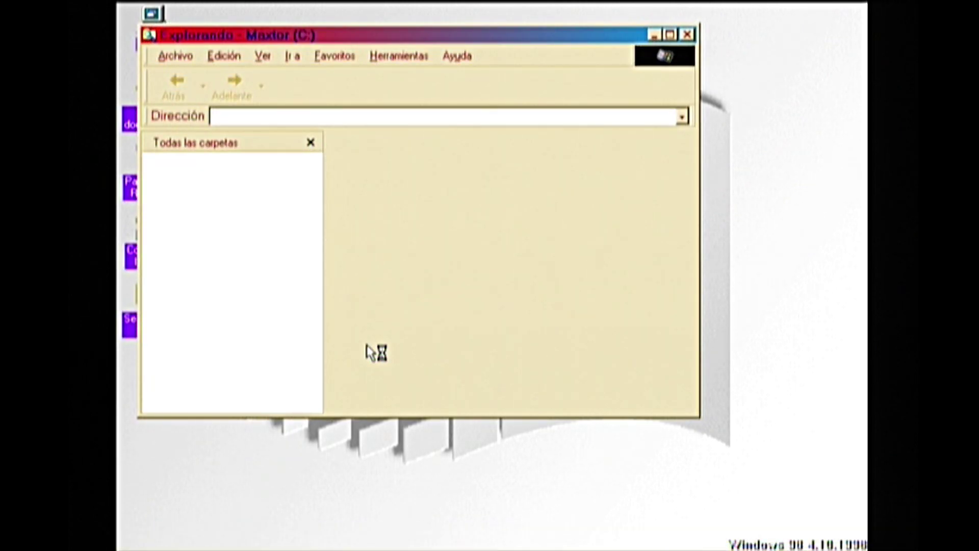
left_click(669, 36)
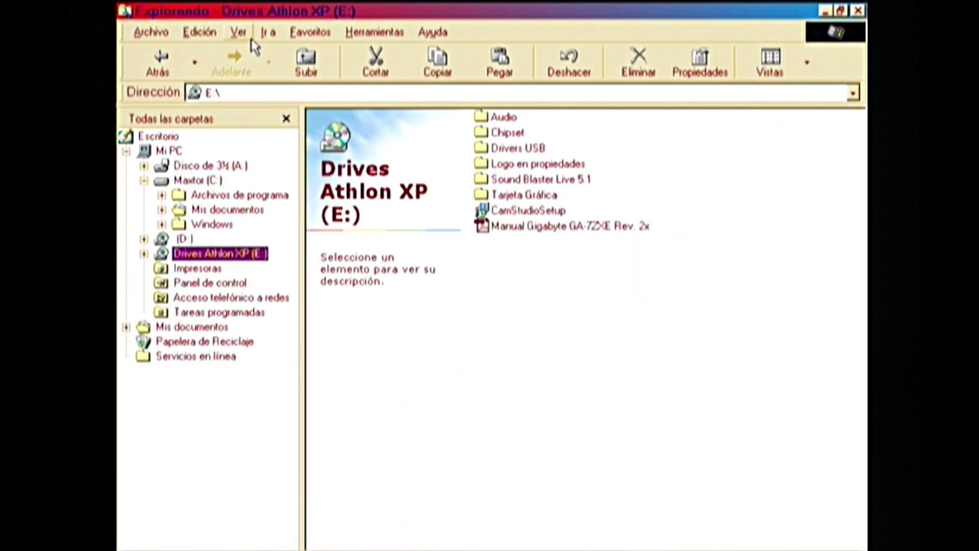
Step: Show the contents of the Drives Athlon XP (E:) drive as large icons, arranged by name
left_click(235, 34)
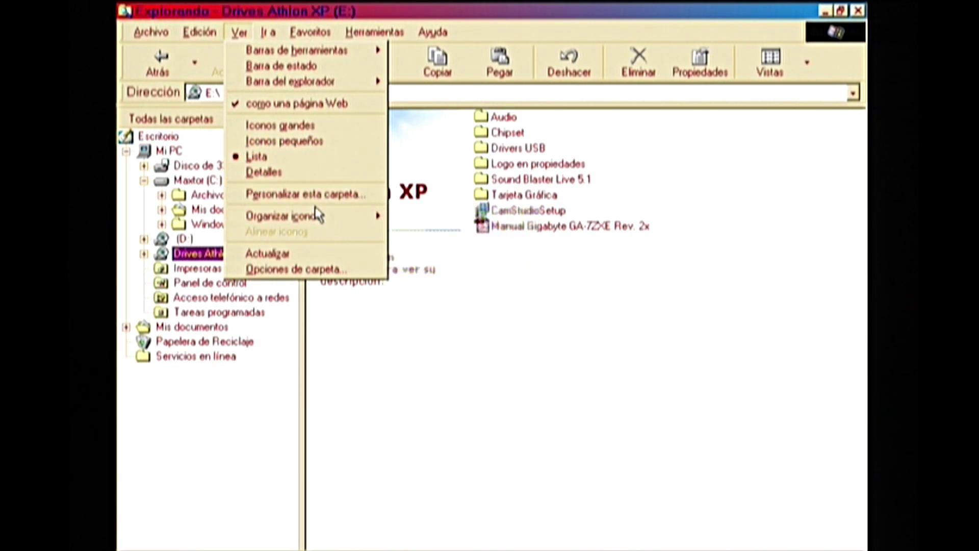
mouse_move(316, 220)
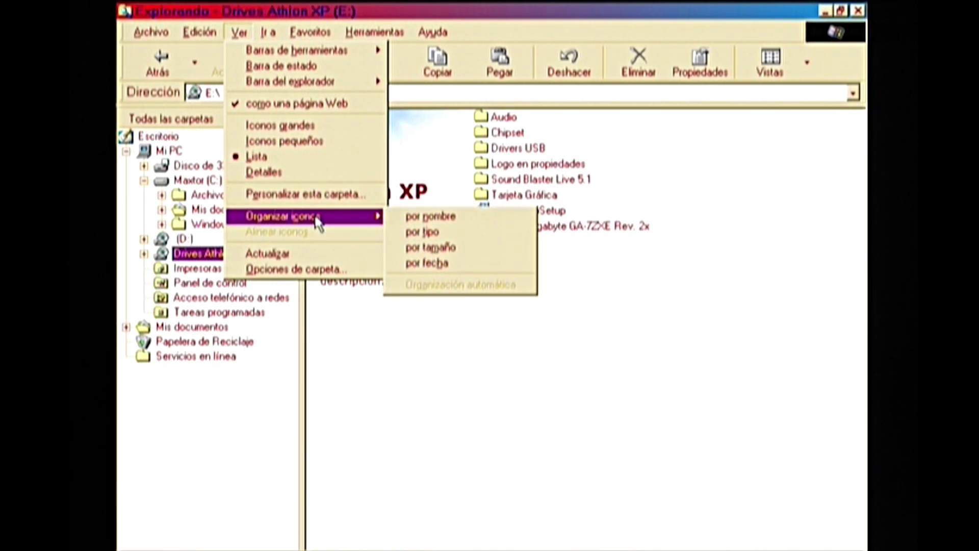
left_click(453, 220)
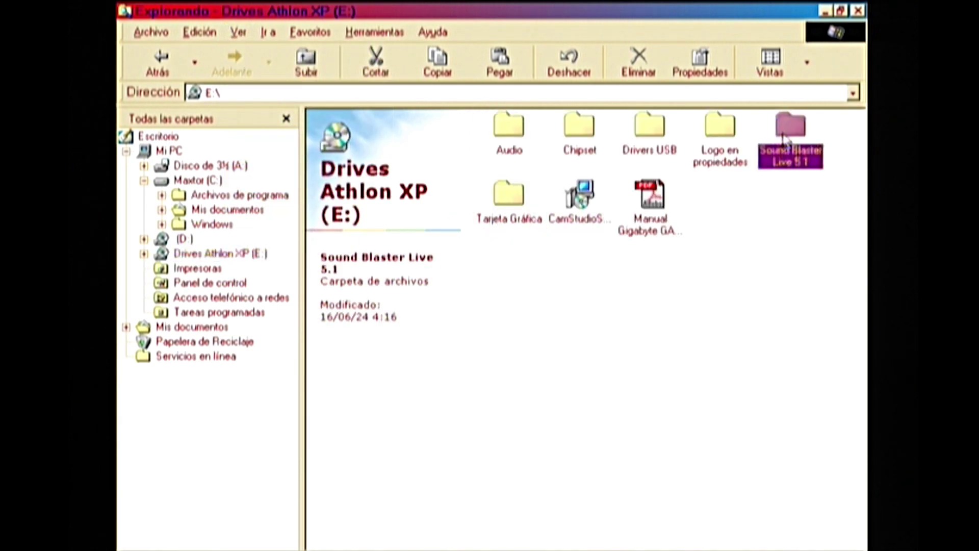
Step: Launch the Ctrun installer from the E:\Sound Blaster Live 5.1\SB_INSTAL SB0220\CTRun folder
double_click(790, 126)
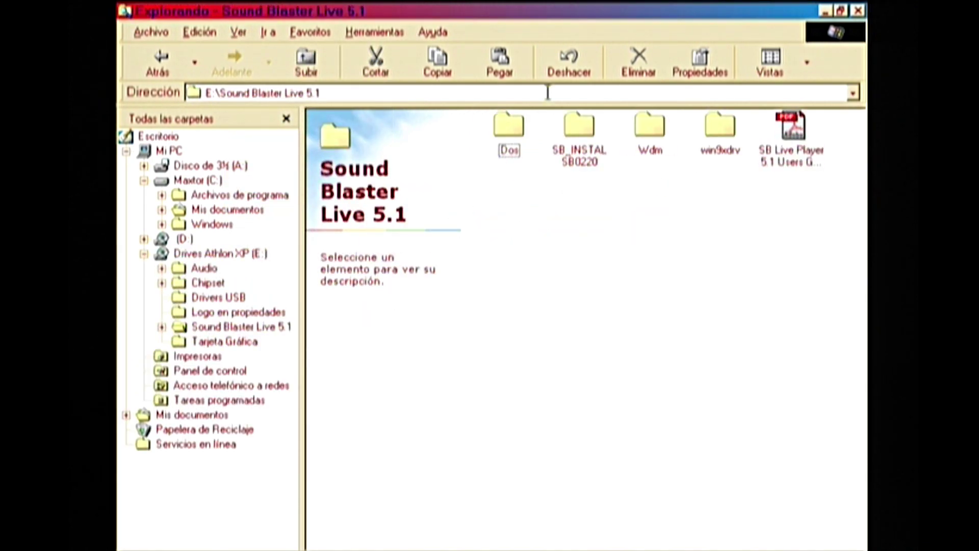
double_click(579, 153)
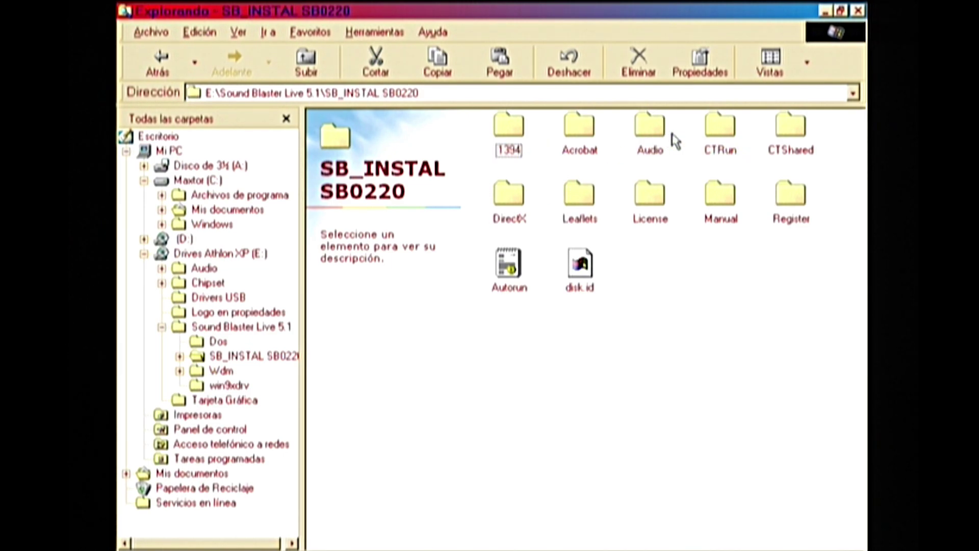
double_click(719, 131)
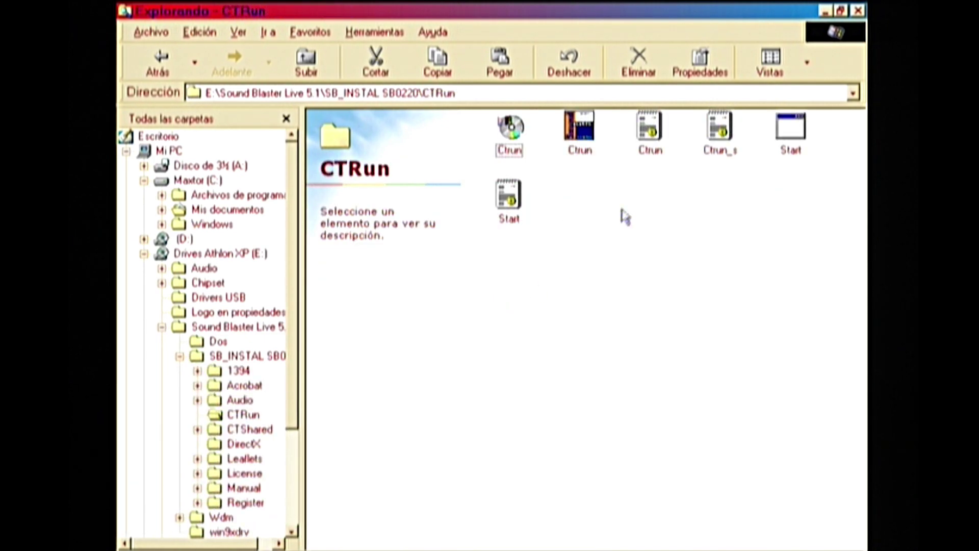
left_click(516, 152)
double_click(517, 151)
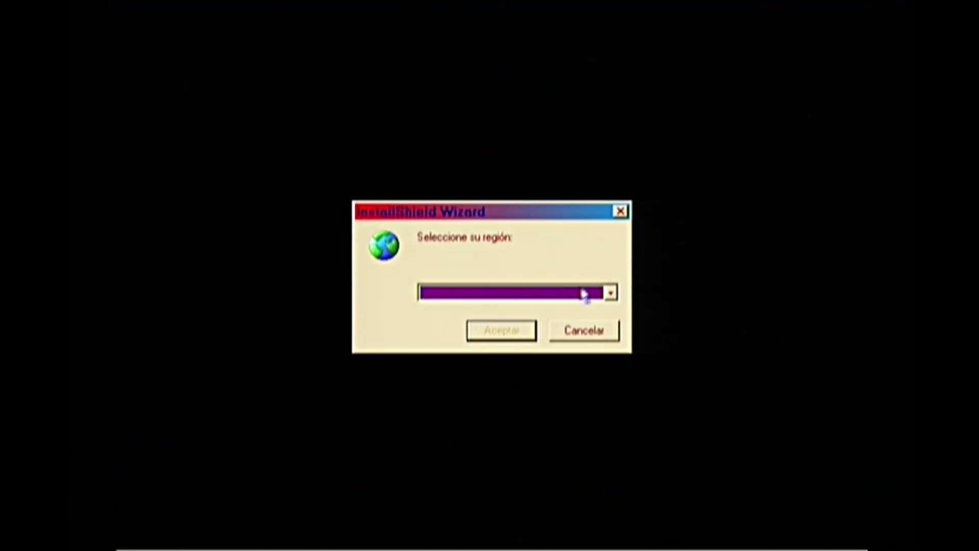
Step: Choose Europa as the region for the installation and accept it
left_click(609, 293)
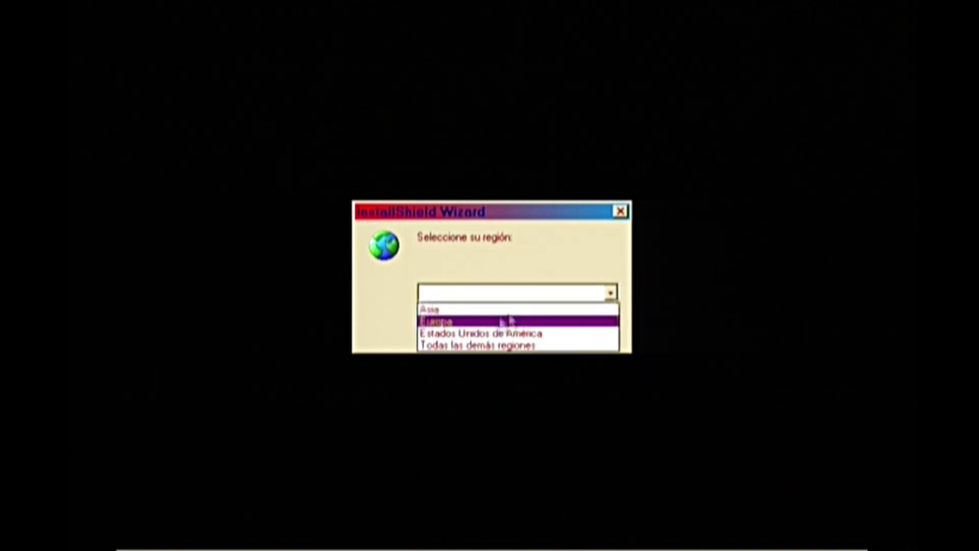
left_click(473, 321)
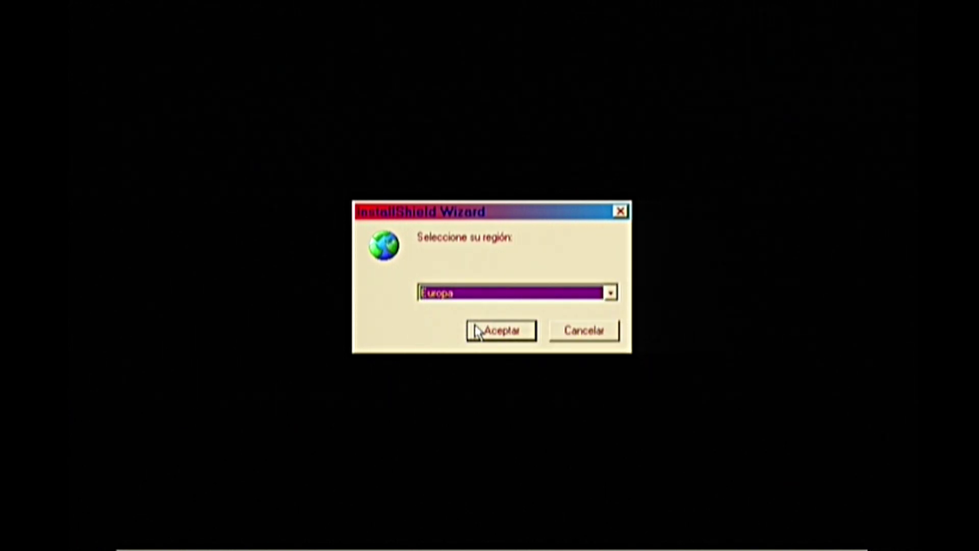
left_click(502, 332)
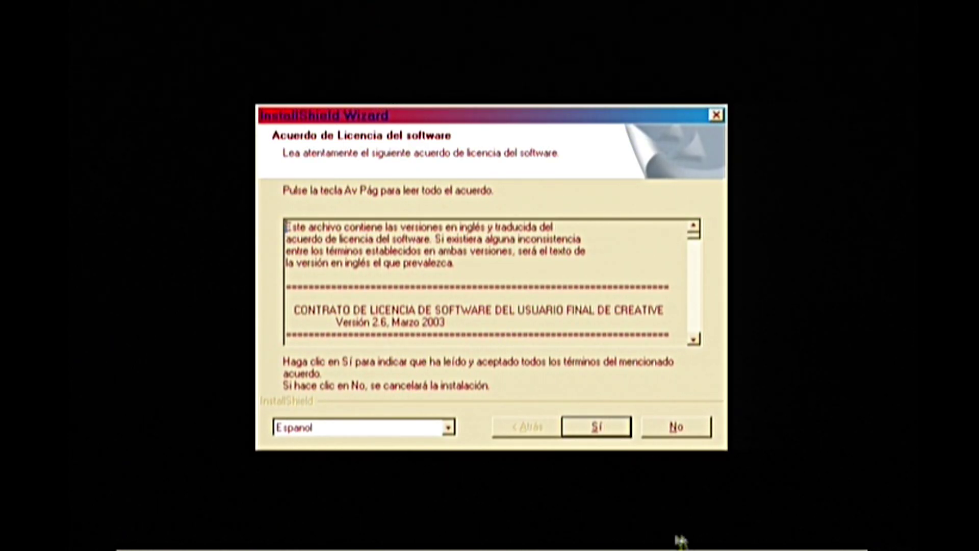
Step: Accept the licence agreement, continue past the Léame file, and keep C:\Archivos de programa\Creative\SBLive as the destination folder
left_click(584, 434)
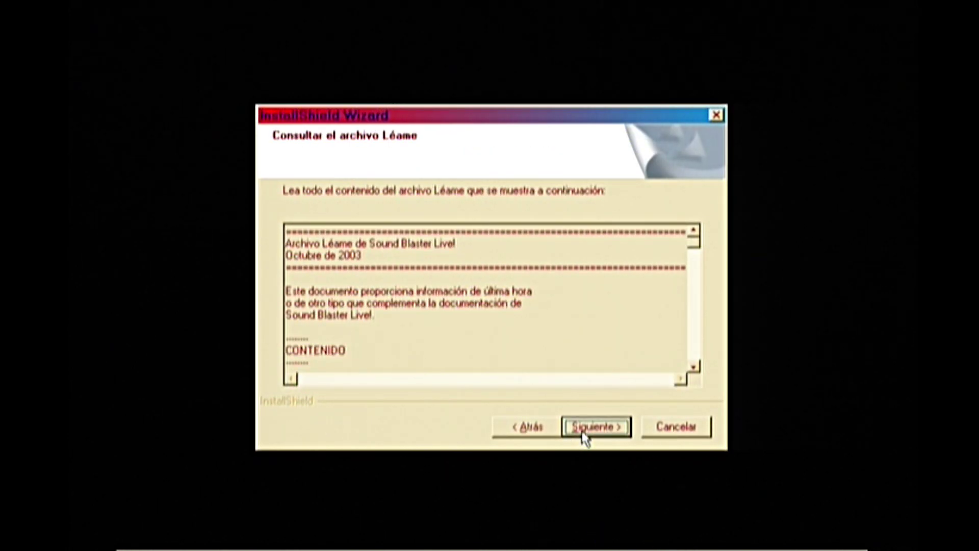
left_click(602, 428)
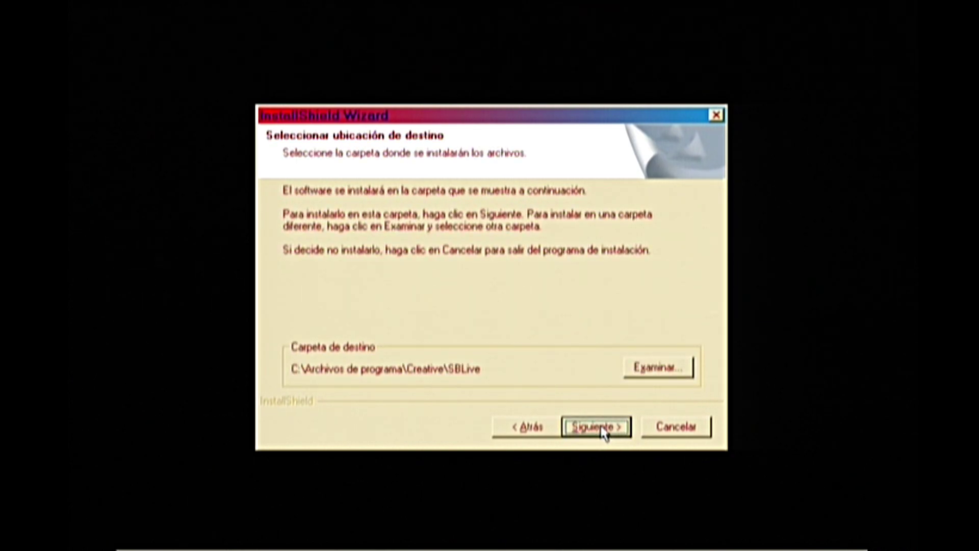
left_click(602, 428)
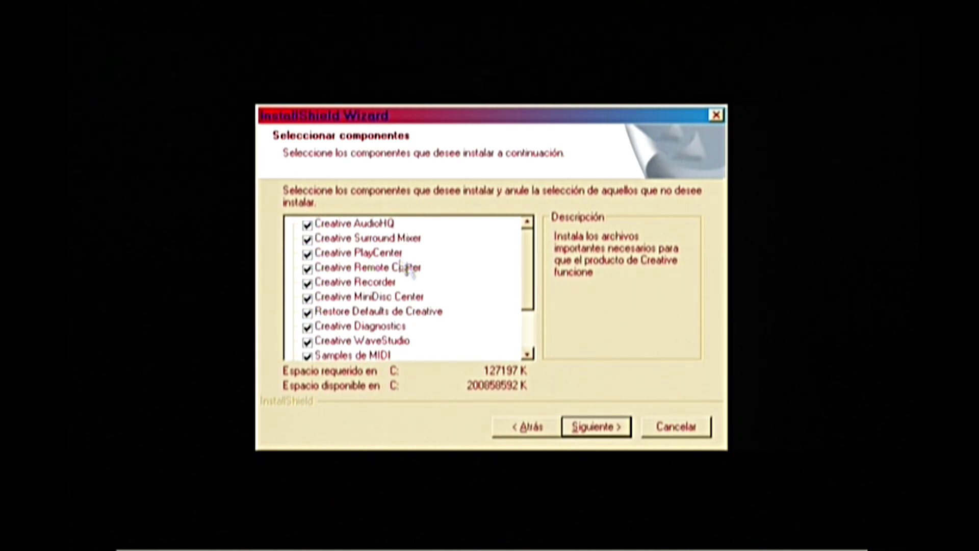
Step: Review the component list, including Creative WaveStudio's description, and continue with the preselected components and Acrobat Reader 5.0
key("End")
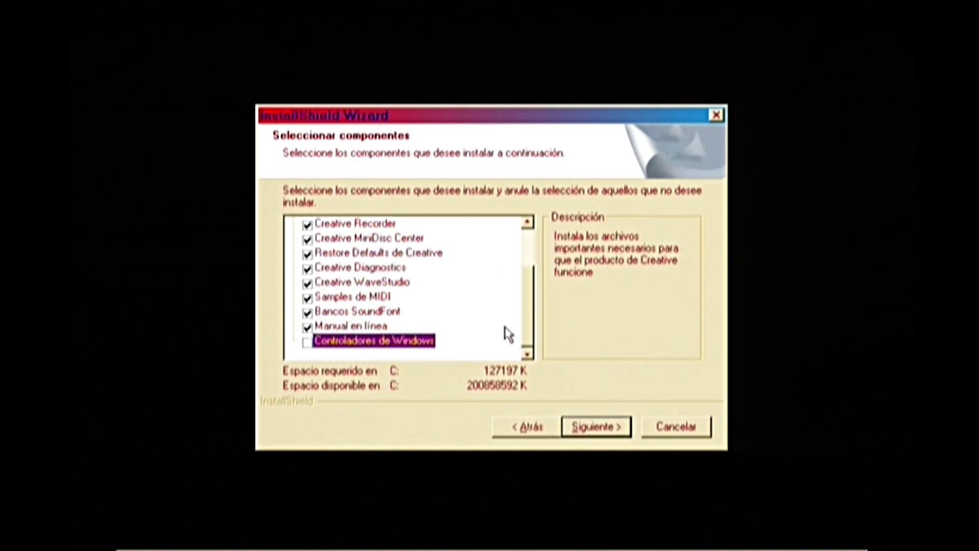
scroll(508, 334, "up", 2)
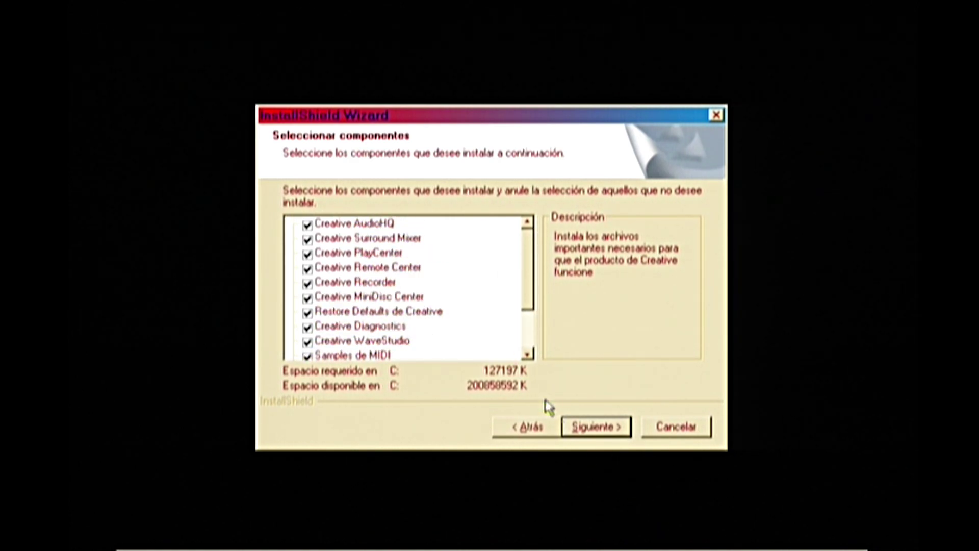
left_click(347, 344)
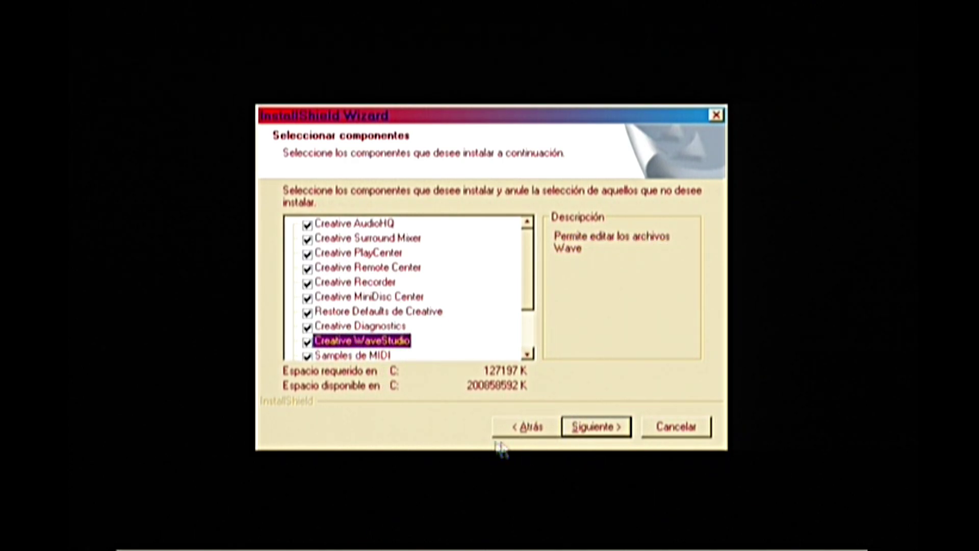
left_click(587, 428)
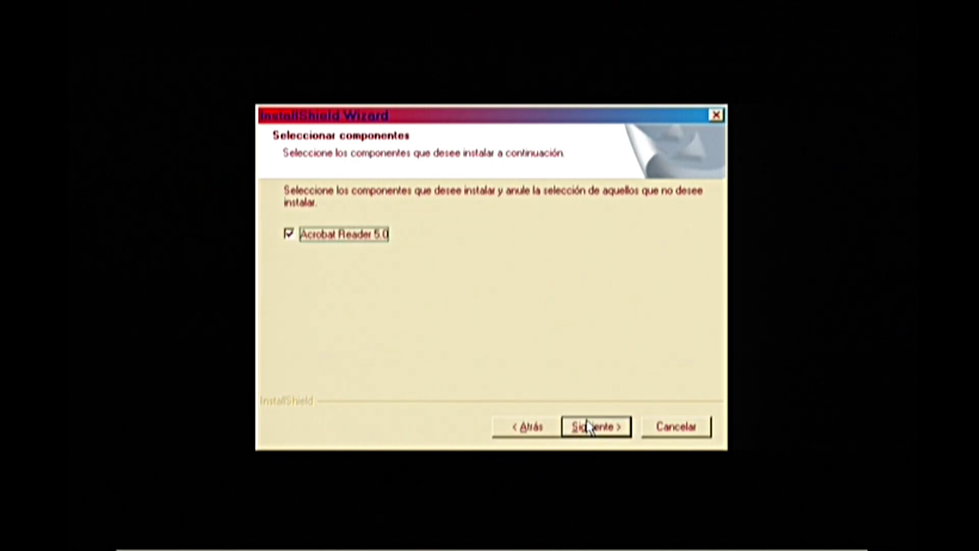
left_click(590, 427)
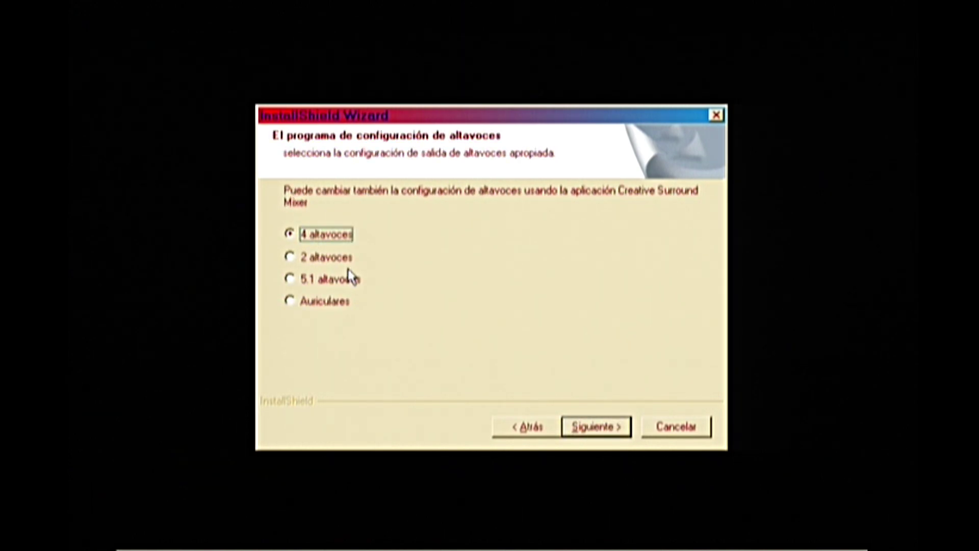
Step: Configure the output for 2 altavoces, leave default digital speaker output at No, and start the installation
left_click(308, 258)
left_click(584, 427)
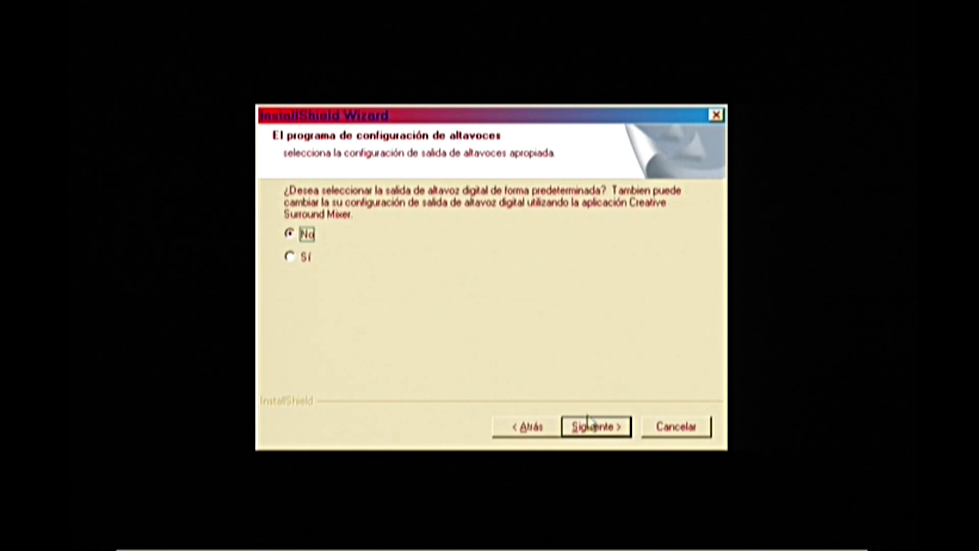
left_click(618, 428)
left_click(596, 428)
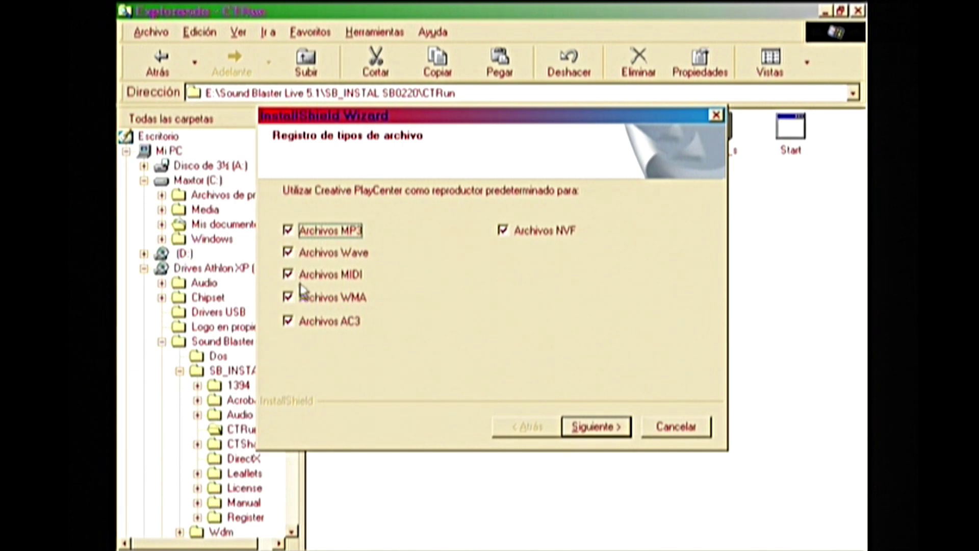
Step: Clear the MP3, Wave, MIDI, WMA and NVF associations for Creative PlayCenter, keep only AC3, and continue
left_click(336, 253)
left_click(315, 231)
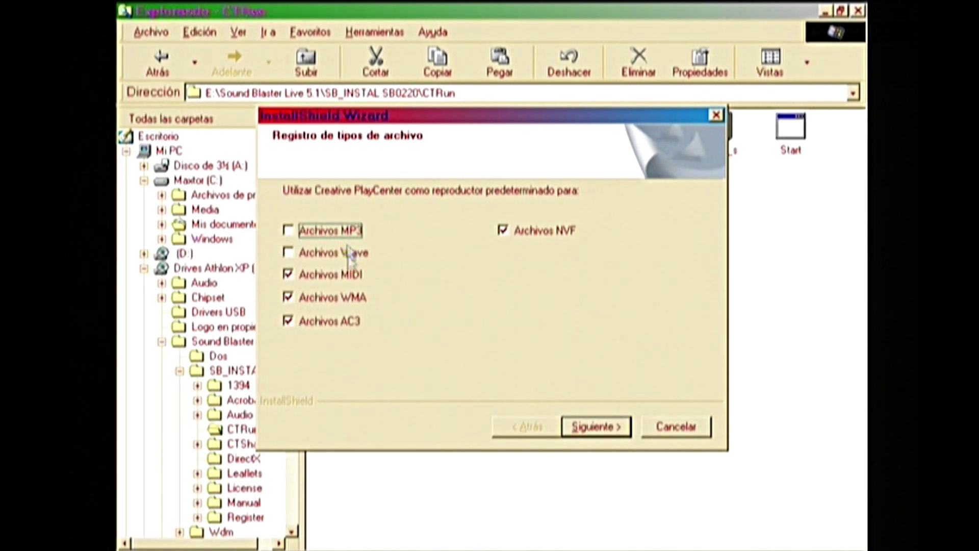
left_click(317, 323)
left_click(315, 304)
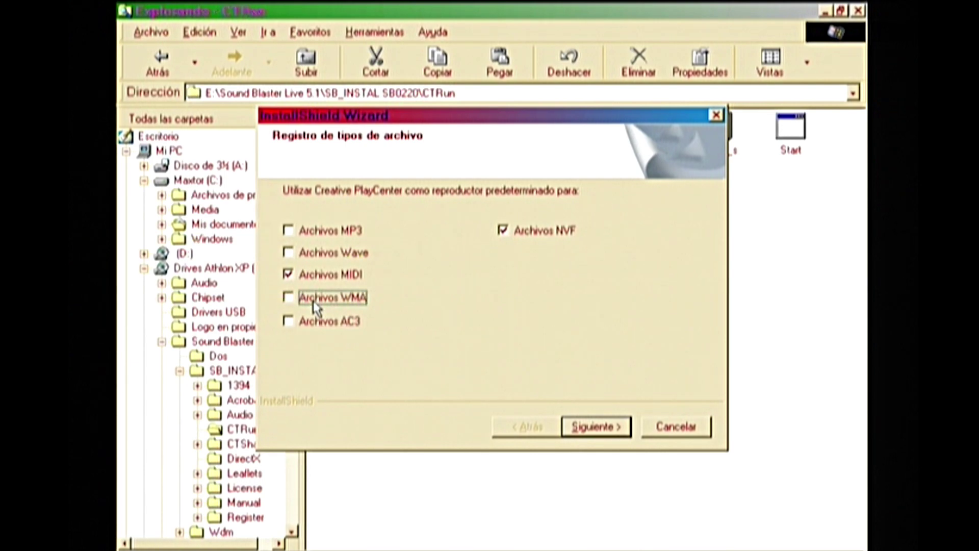
left_click(315, 274)
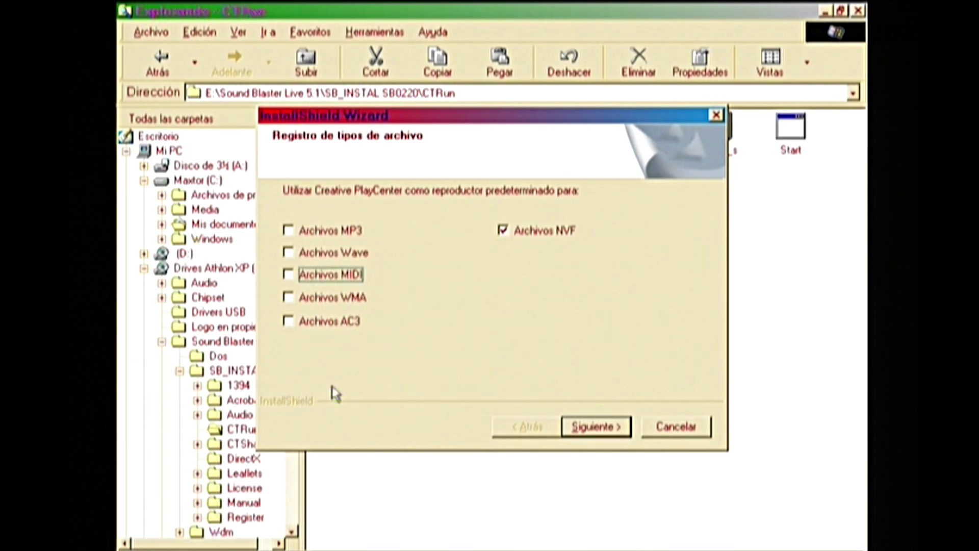
left_click(322, 321)
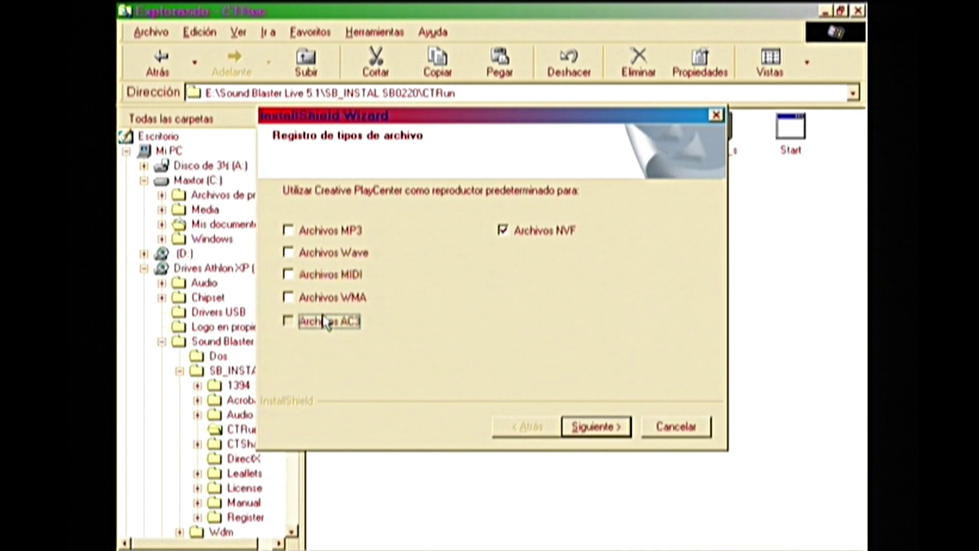
left_click(550, 232)
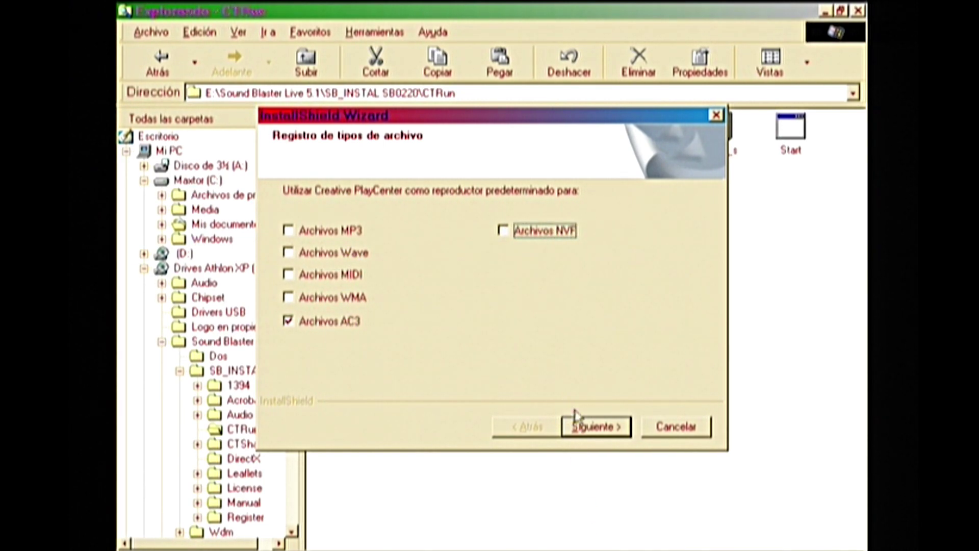
left_click(595, 428)
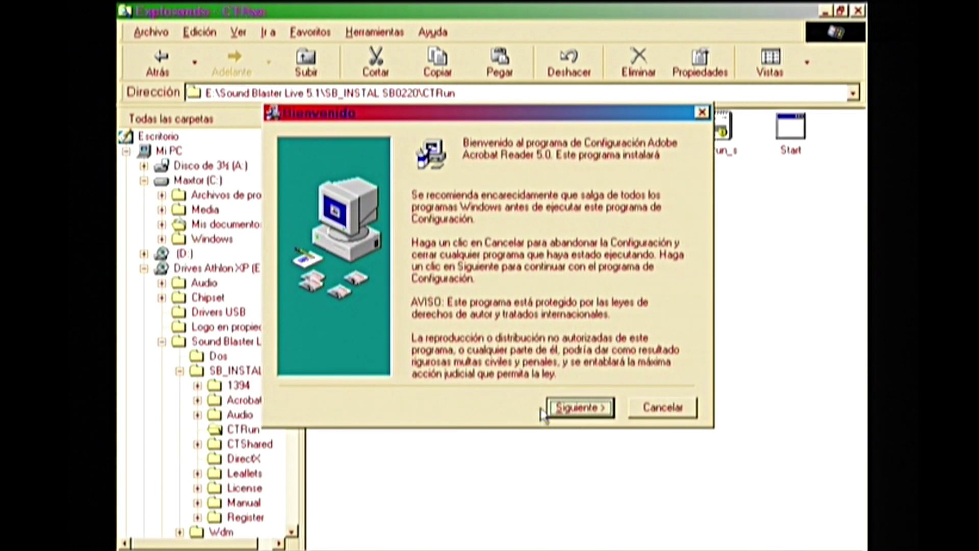
Step: Install Acrobat Reader 5.0 through its setup wizard and dismiss the closing thank-you message
left_click(561, 411)
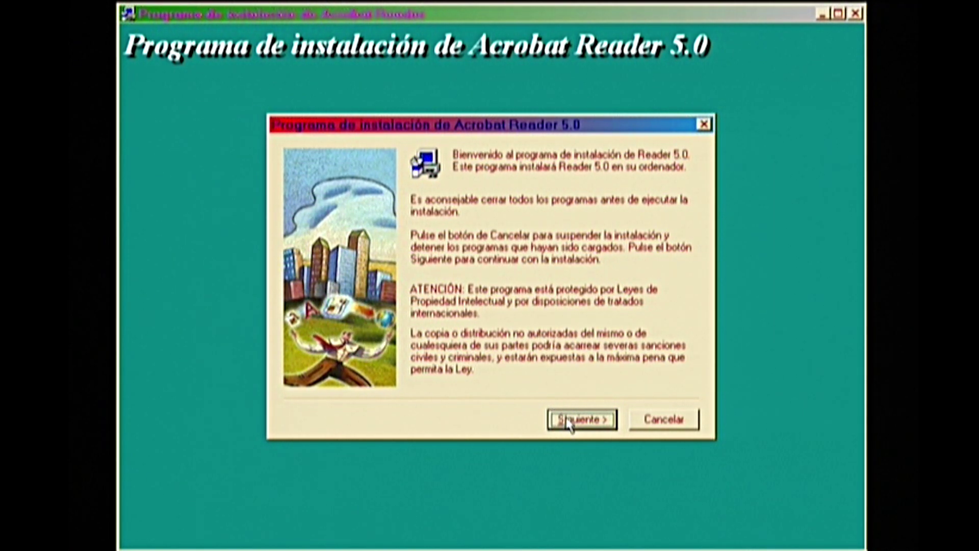
left_click(574, 423)
left_click(573, 423)
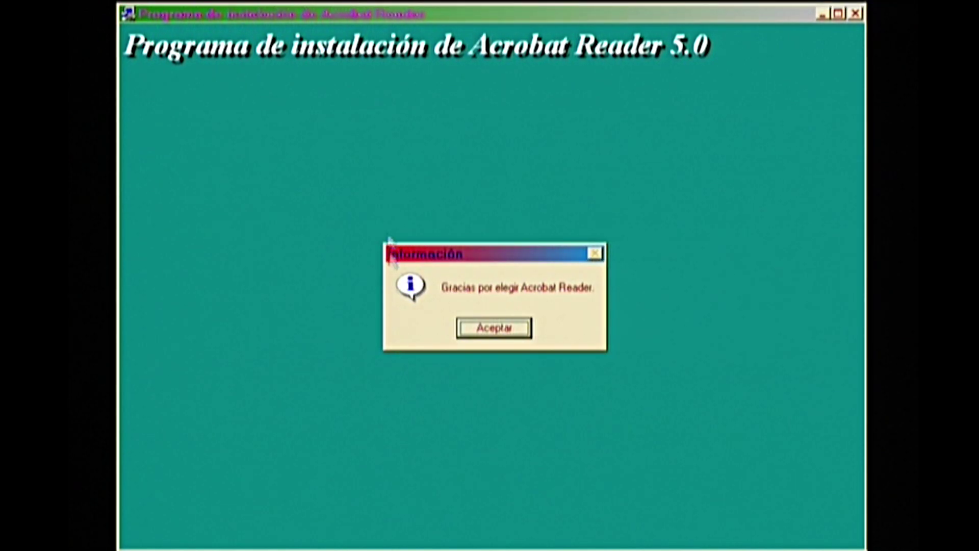
left_click(503, 335)
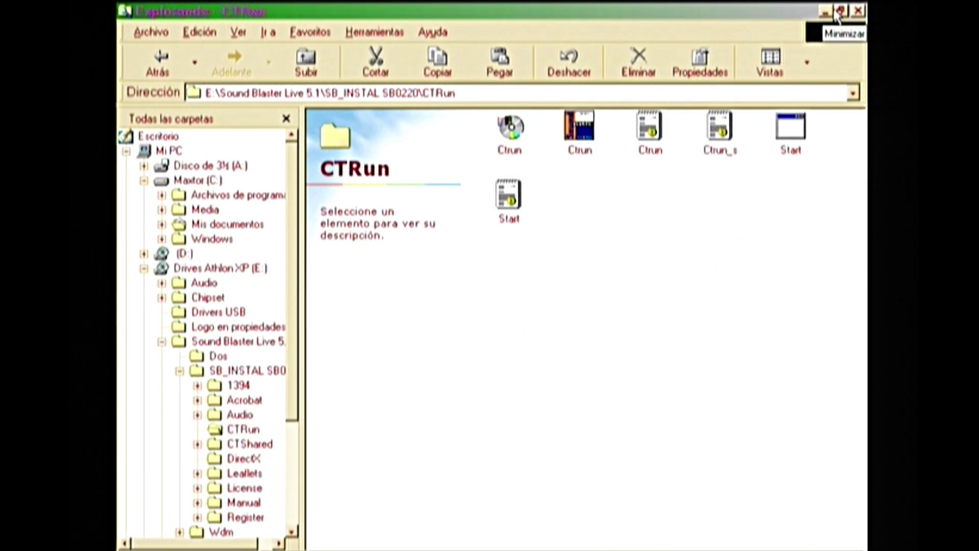
Step: Close the CTRun Explorer window and finish the Sound Blaster installation by restarting the computer immediately
left_click(858, 12)
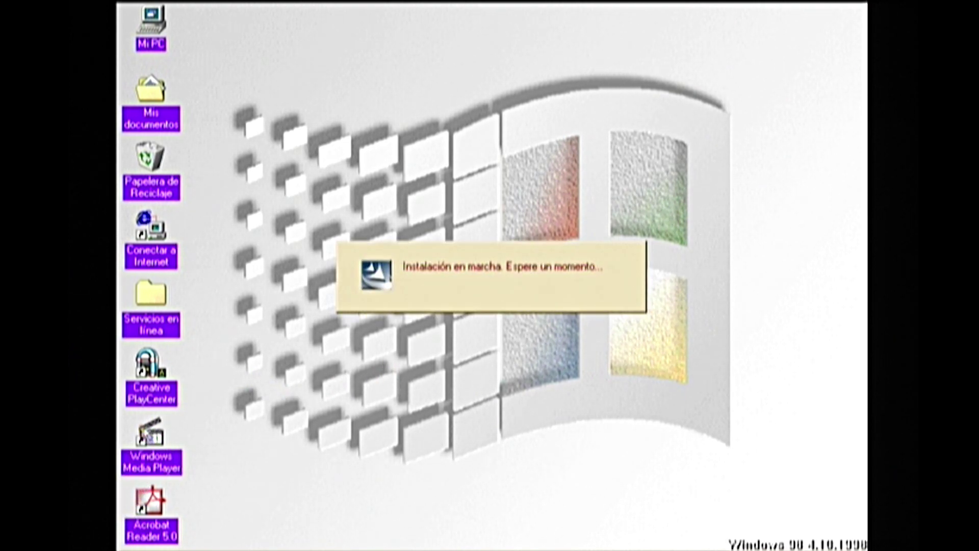
left_click(148, 433)
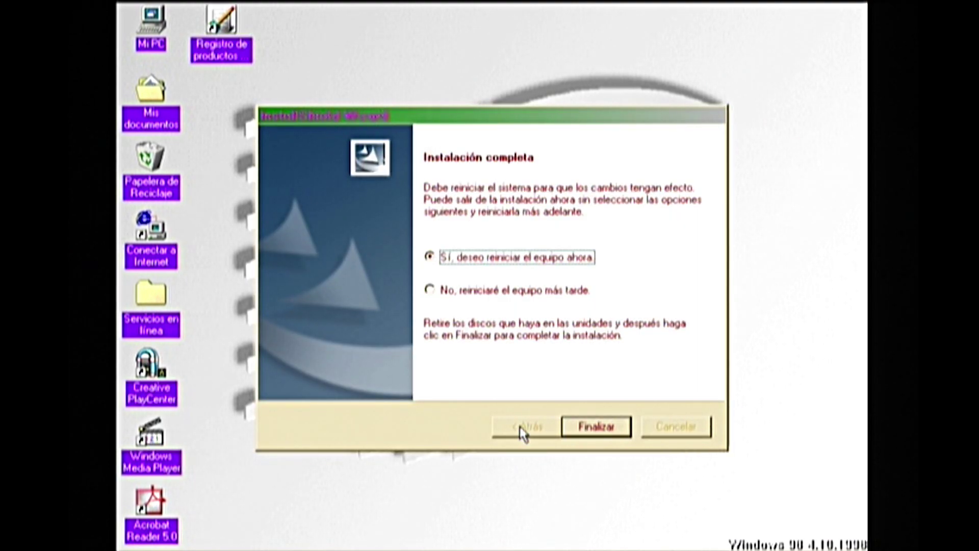
left_click(601, 431)
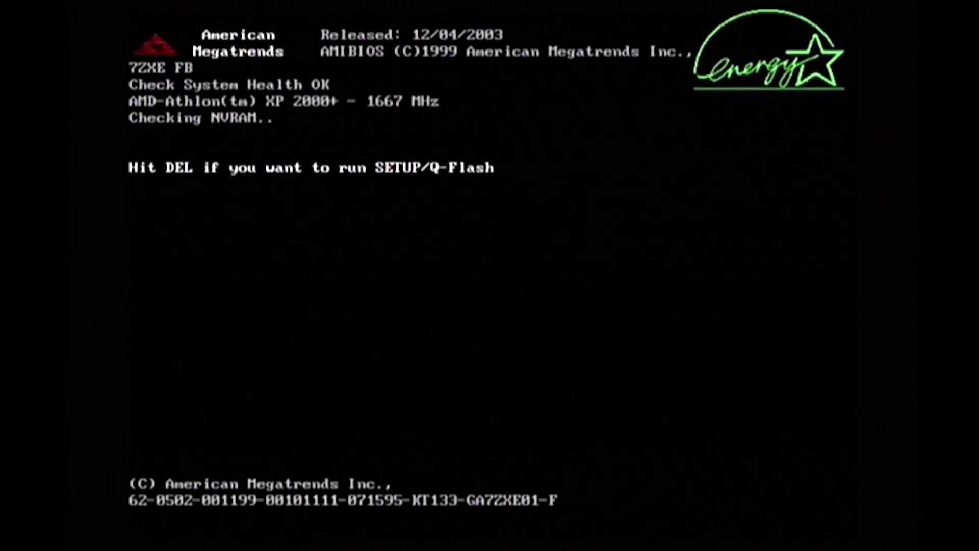
Step: Skip the Creative registration screen after the restart and decline to update the personal data
key("Delete")
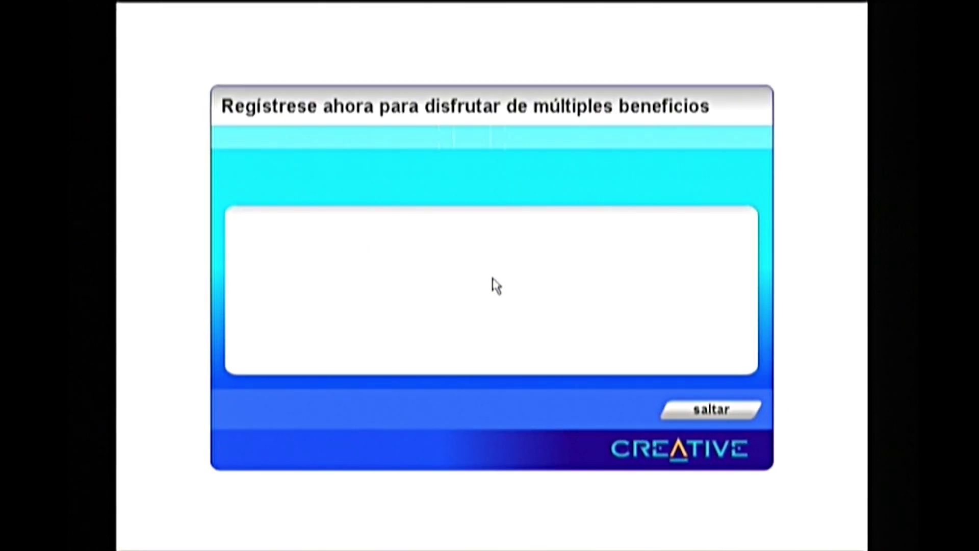
left_click(722, 411)
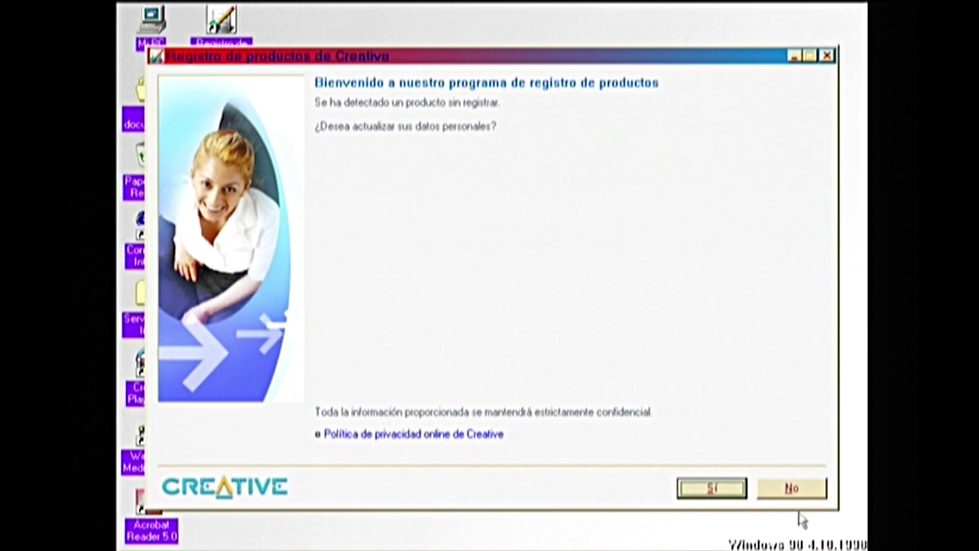
left_click(791, 493)
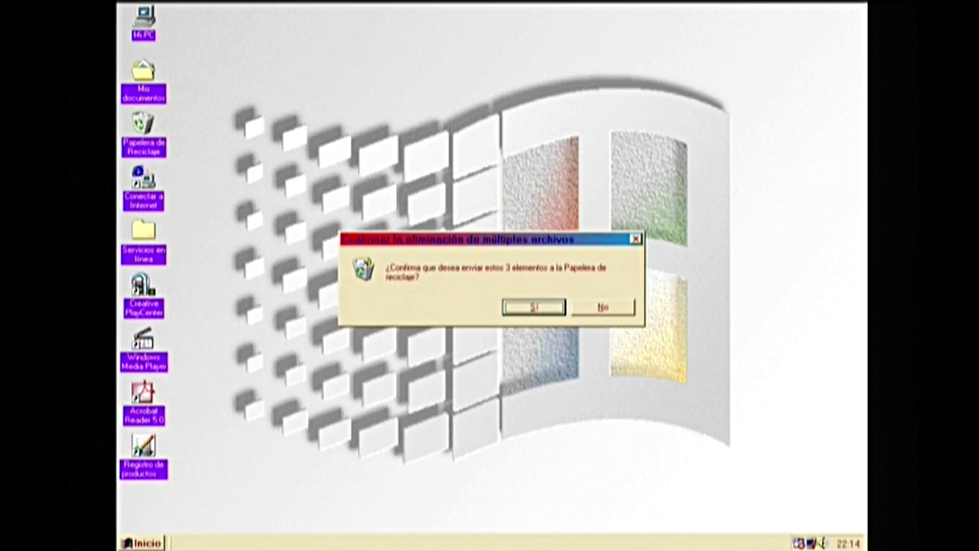
Step: Send the Windows Media Player, Acrobat Reader 5.0 and Registro de productos desktop shortcuts to the Recycle Bin
key("Return")
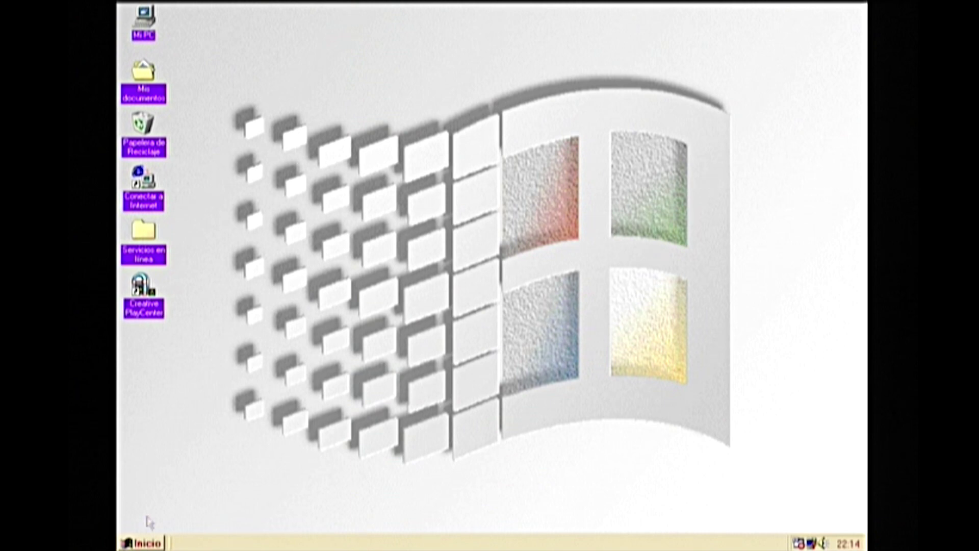
Step: Launch Creative WaveStudio from the Sound Blaster Live! program group to check it, and close it again
left_click(144, 544)
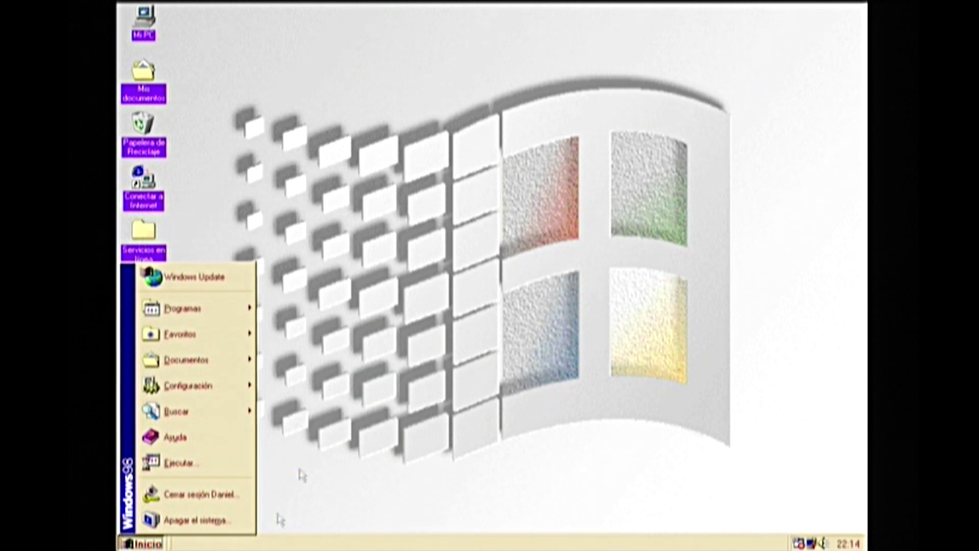
mouse_move(245, 308)
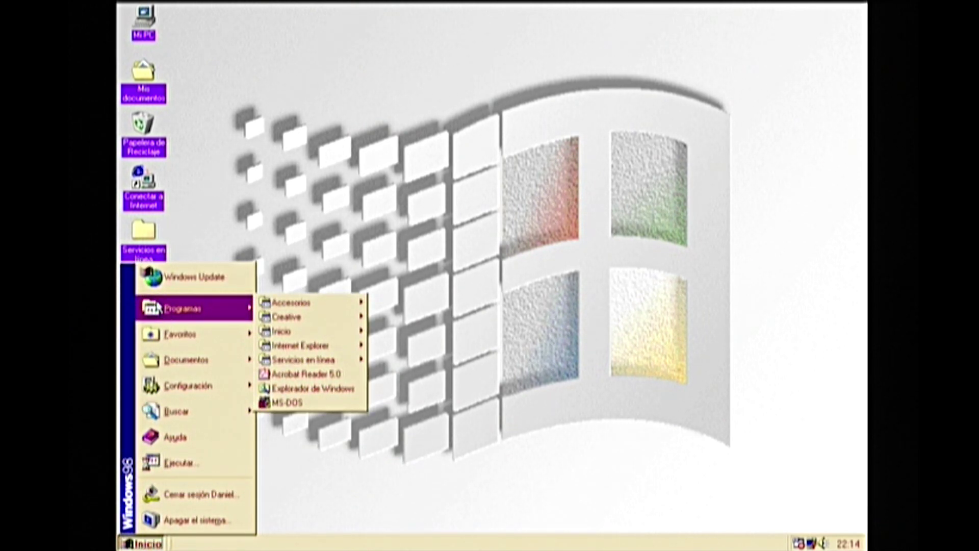
mouse_move(352, 317)
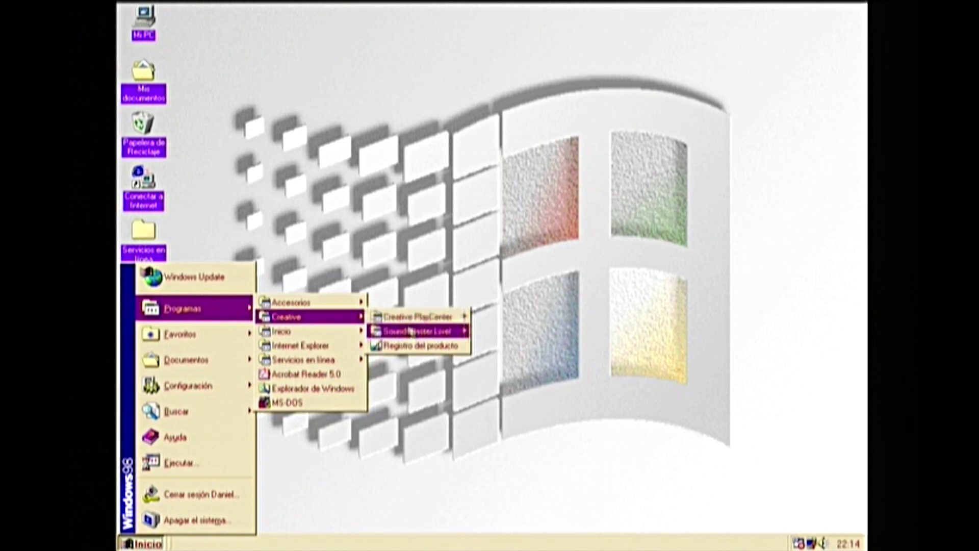
mouse_move(412, 332)
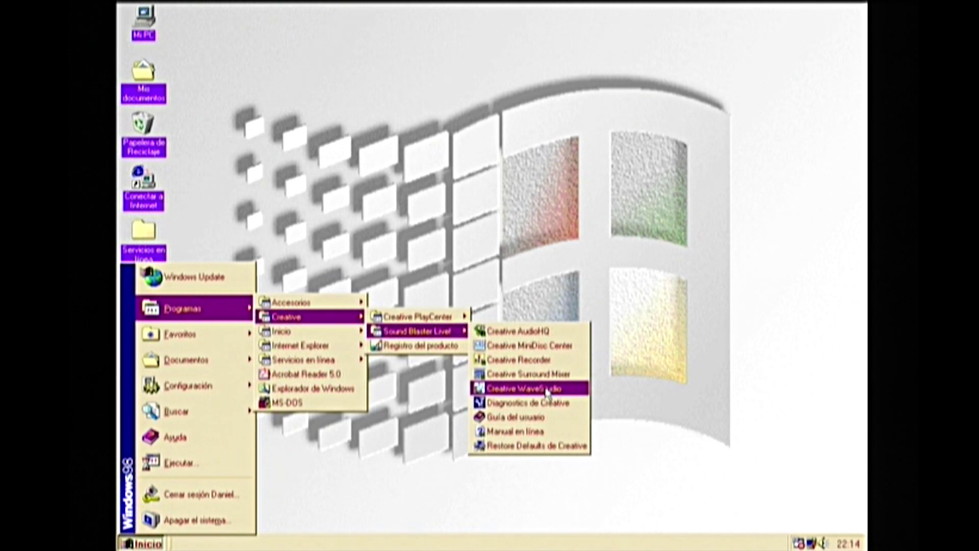
left_click(547, 390)
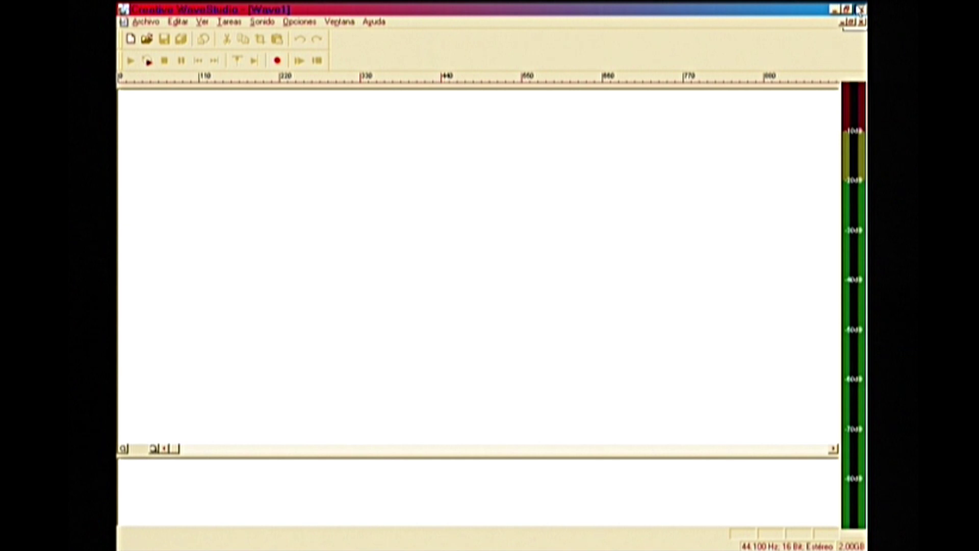
left_click(860, 9)
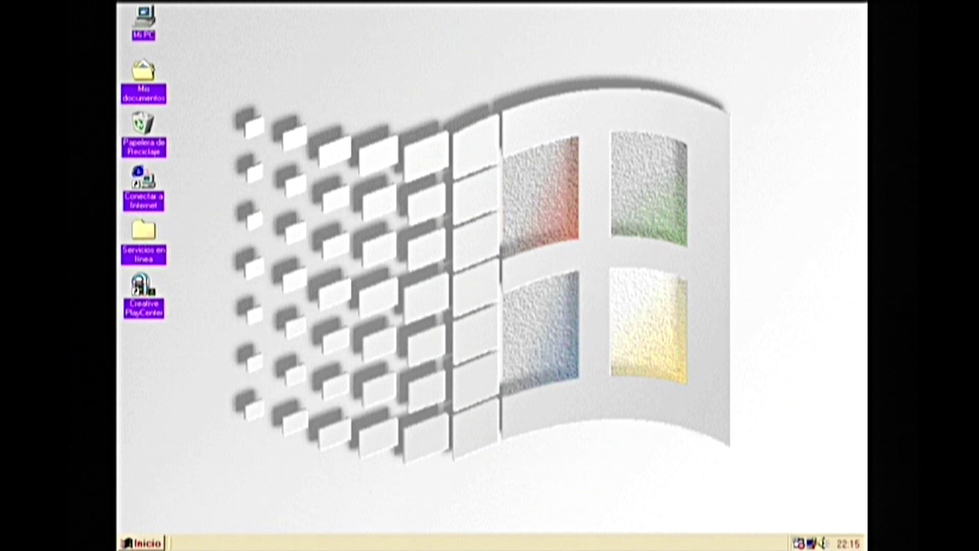
Step: Create a shortcut to Creative WaveStudio in the Sound Blaster Live! program group and move it to the desktop
left_click(143, 543)
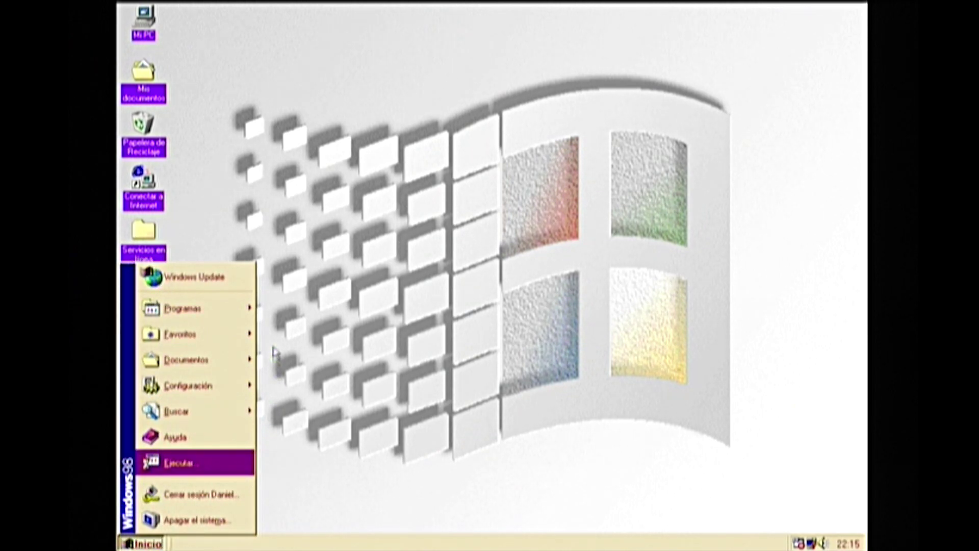
mouse_move(199, 389)
mouse_move(204, 310)
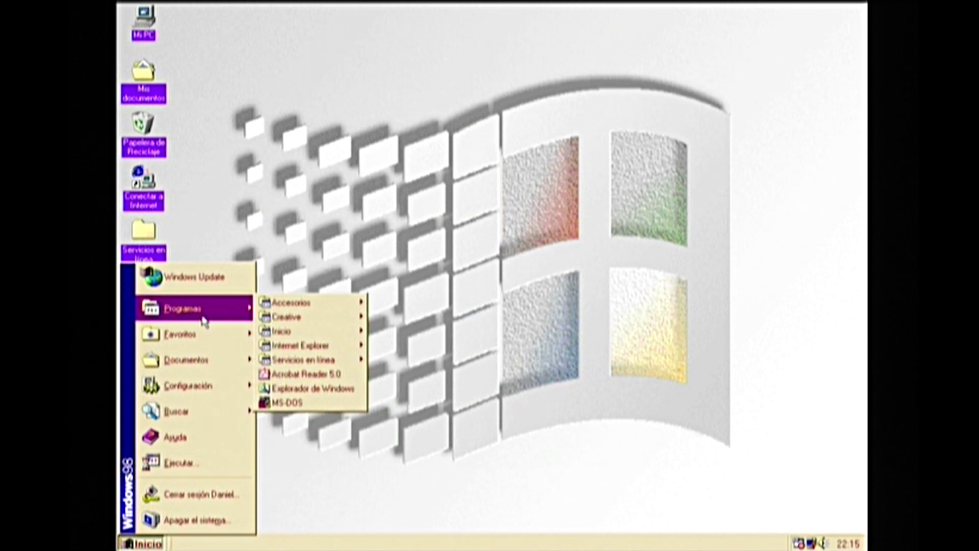
mouse_move(308, 338)
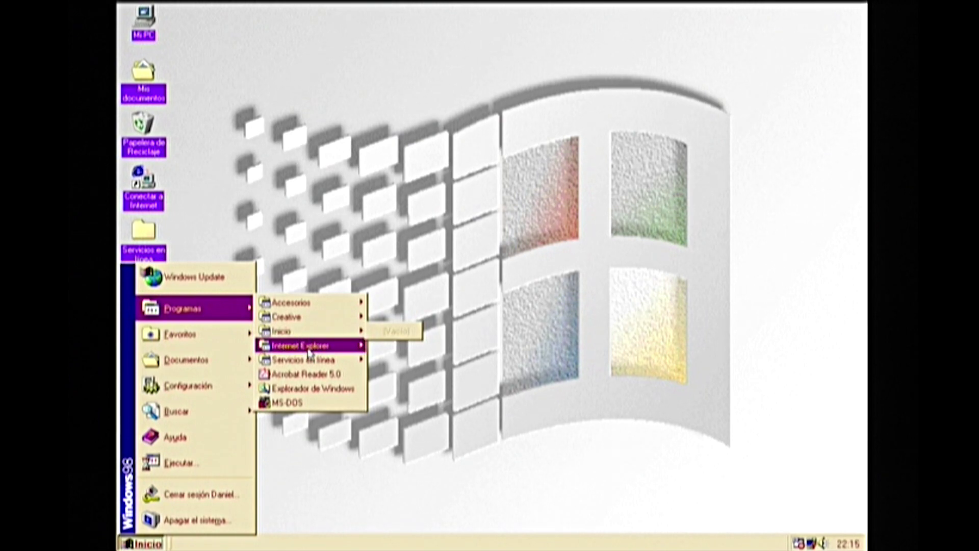
mouse_move(426, 333)
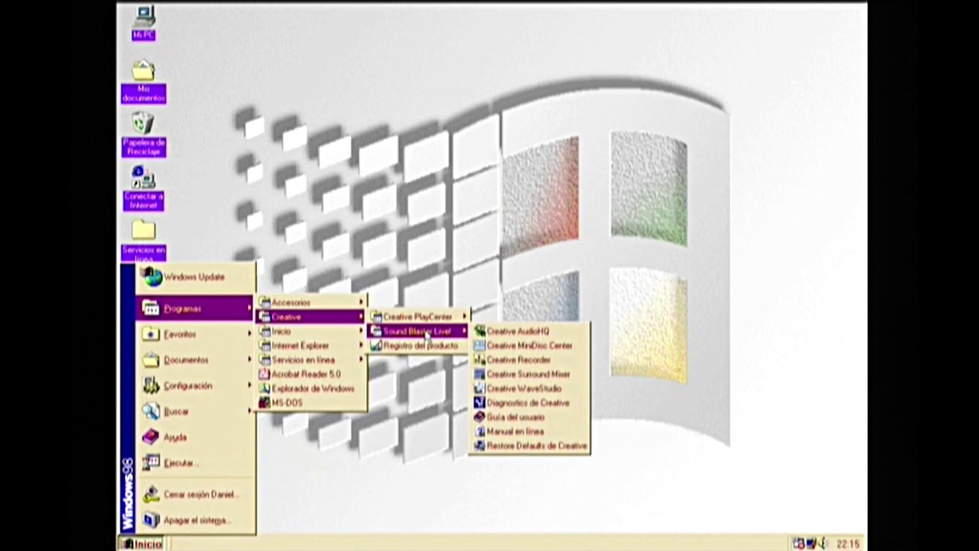
right_click(528, 391)
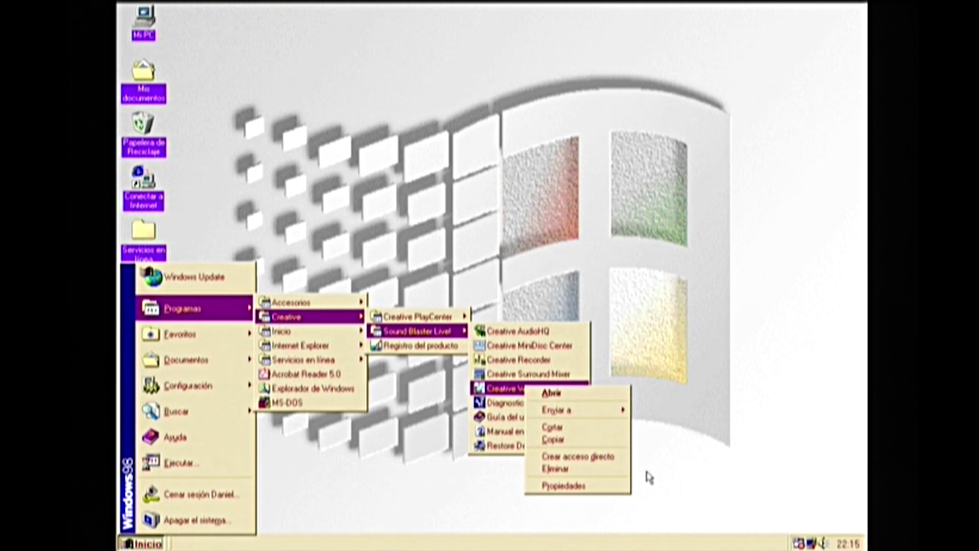
left_click(599, 462)
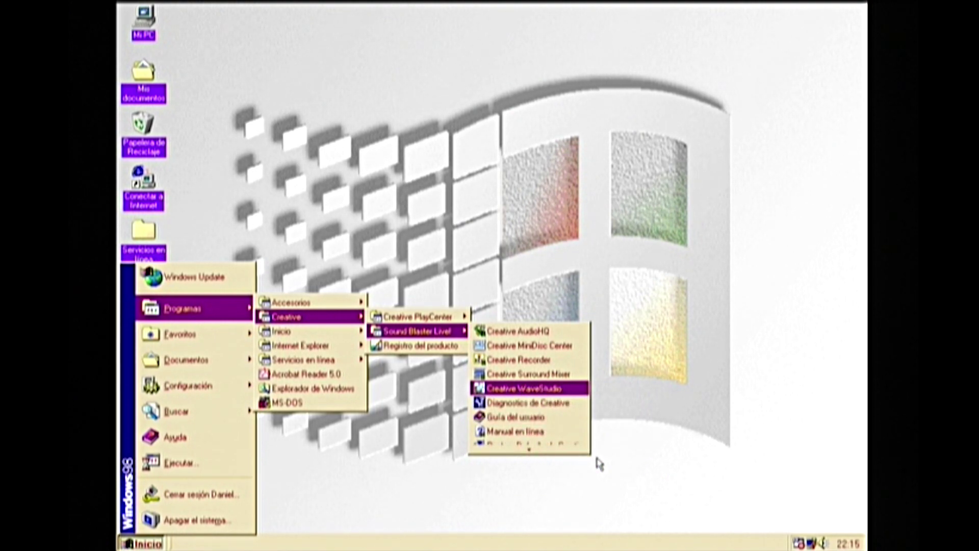
mouse_move(529, 449)
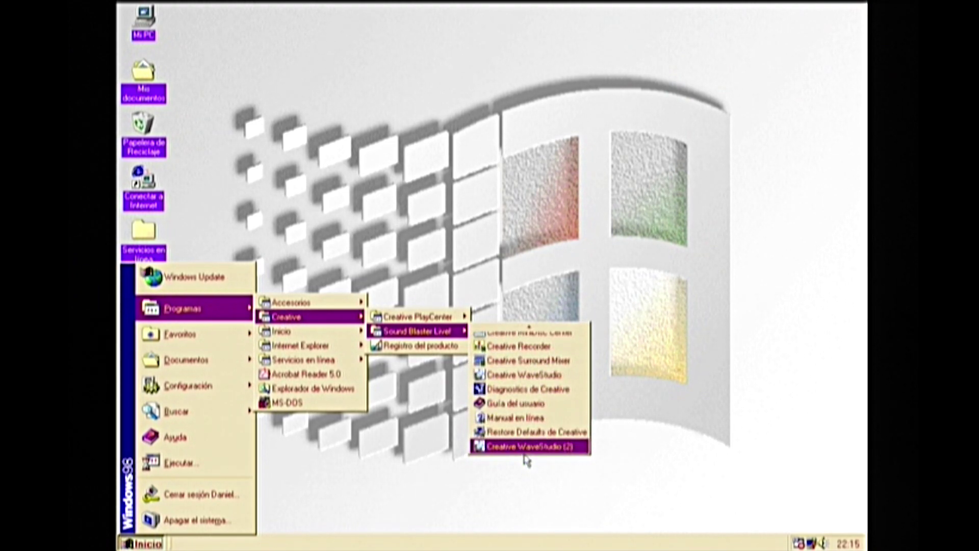
left_click_drag(523, 449, 755, 493)
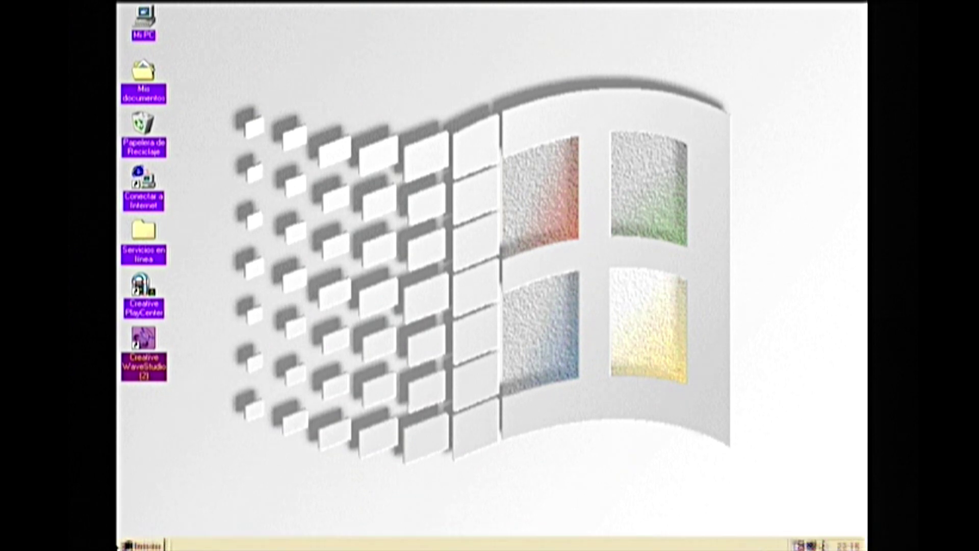
Step: Rename the new WaveStudio desktop shortcut to Creative WaveStudio, without the (2) suffix
right_click(131, 370)
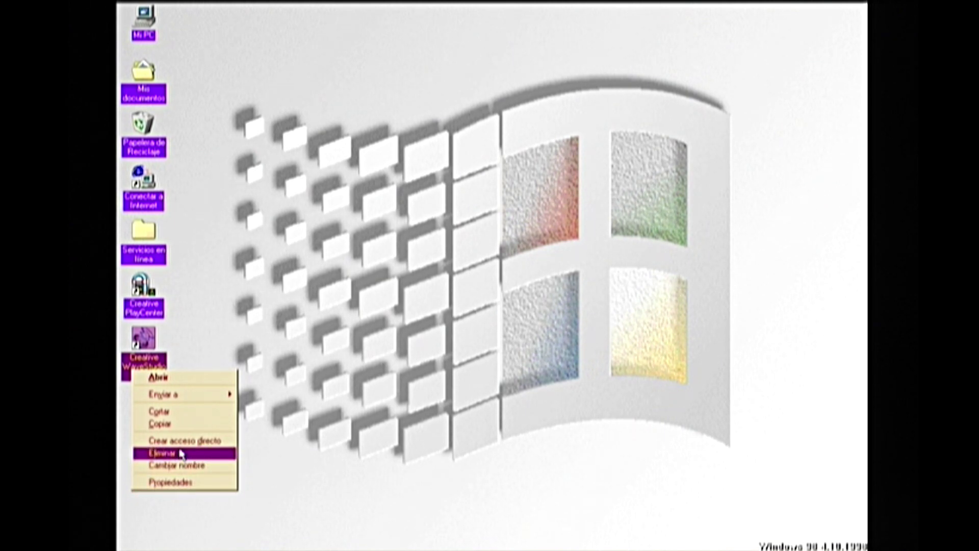
left_click(181, 465)
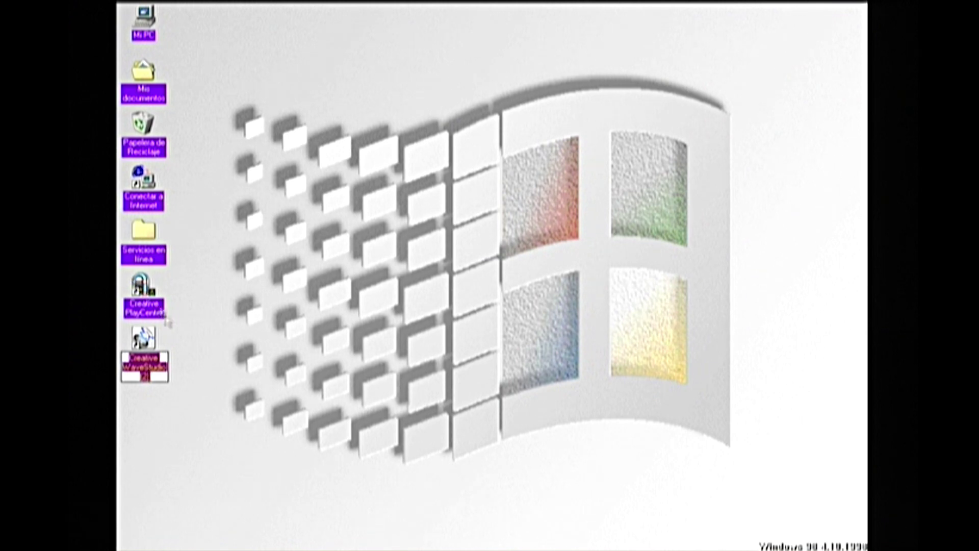
left_click(148, 372)
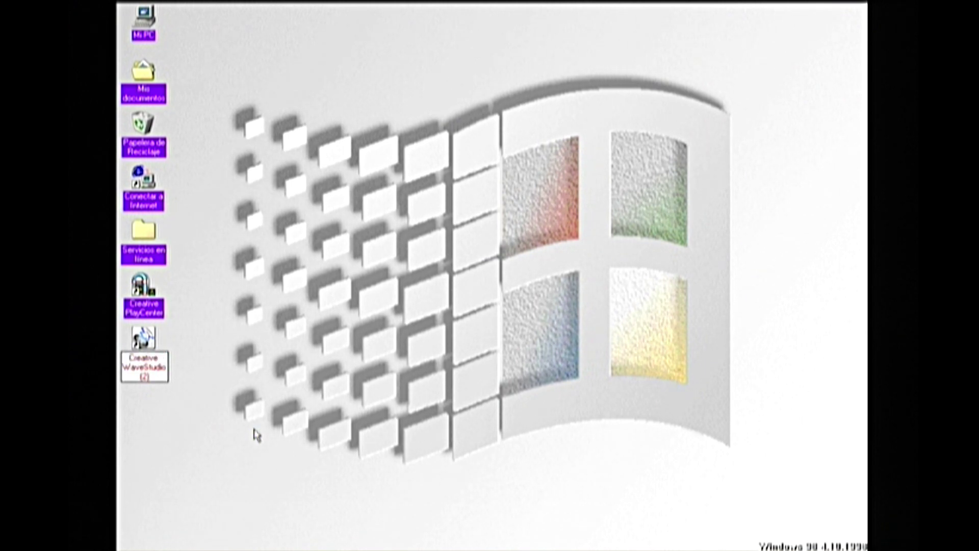
key("BackSpace")
key("BackSpace")
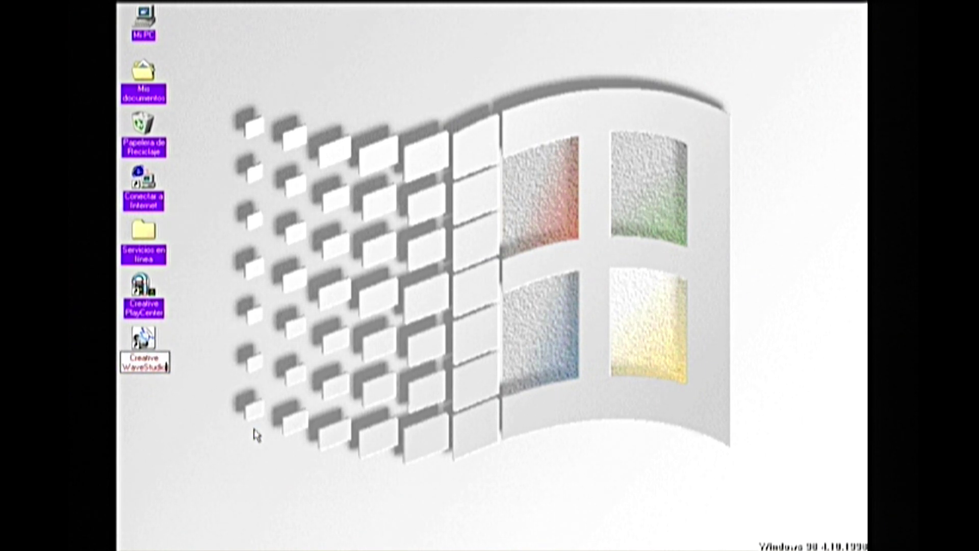
key("Return")
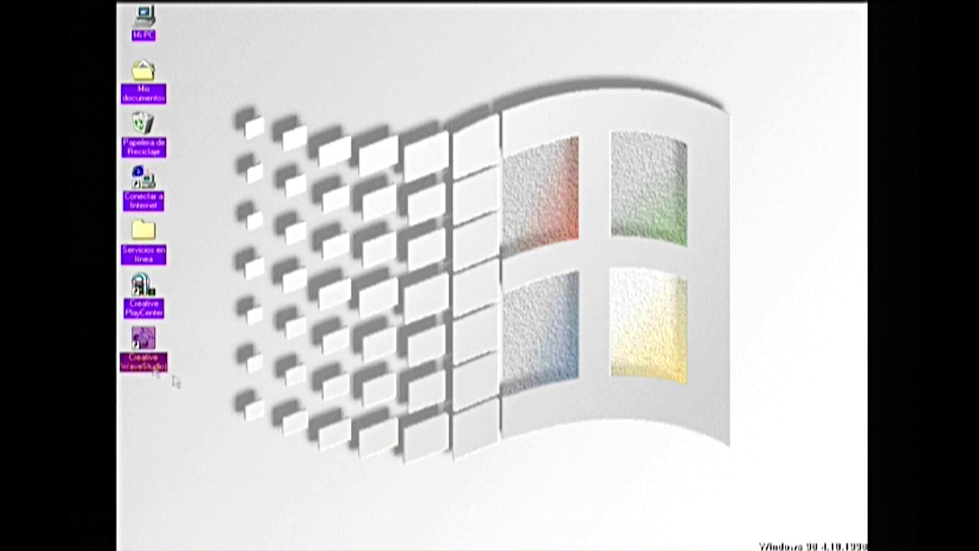
Step: Start Creative WaveStudio from its desktop shortcut and close the empty Wave1 document
double_click(134, 343)
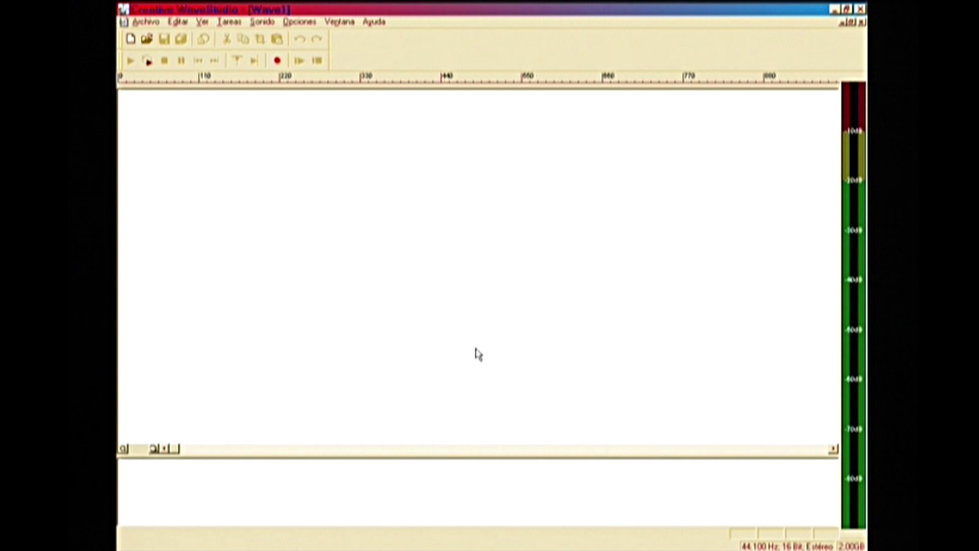
key("ctrl+F4")
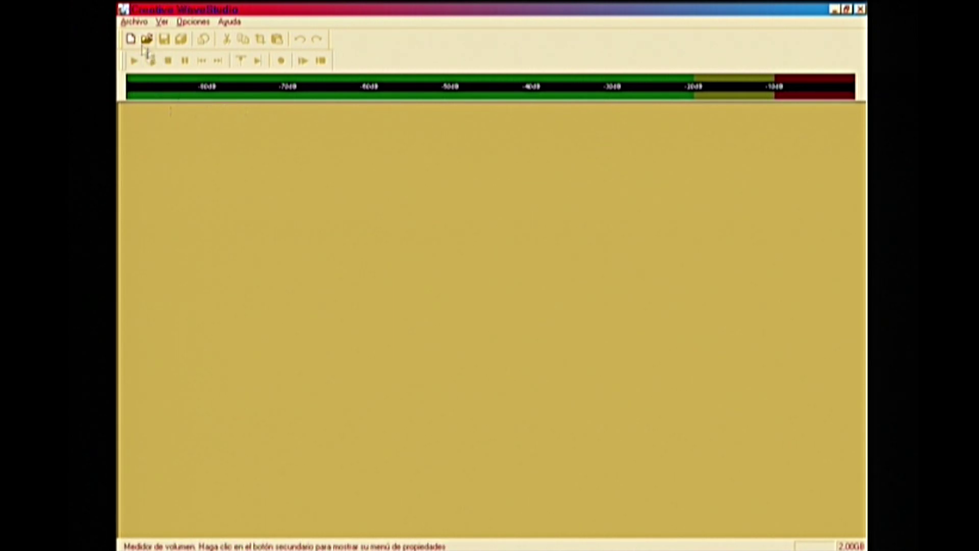
Step: In WaveStudio's preferences, set the playback device to SB Live! Wave Out [D000] and the recording device to SB Live! Wave In [D000]
left_click(204, 24)
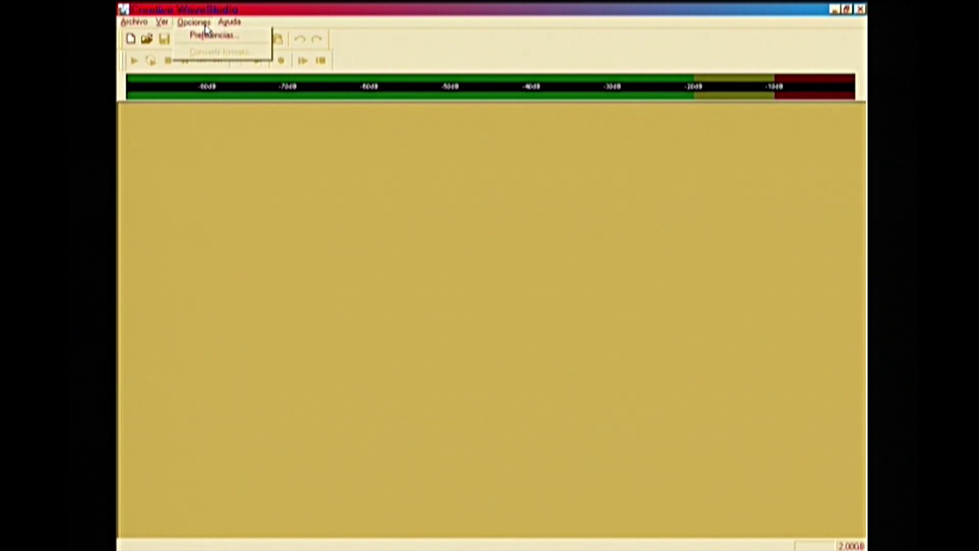
left_click(218, 37)
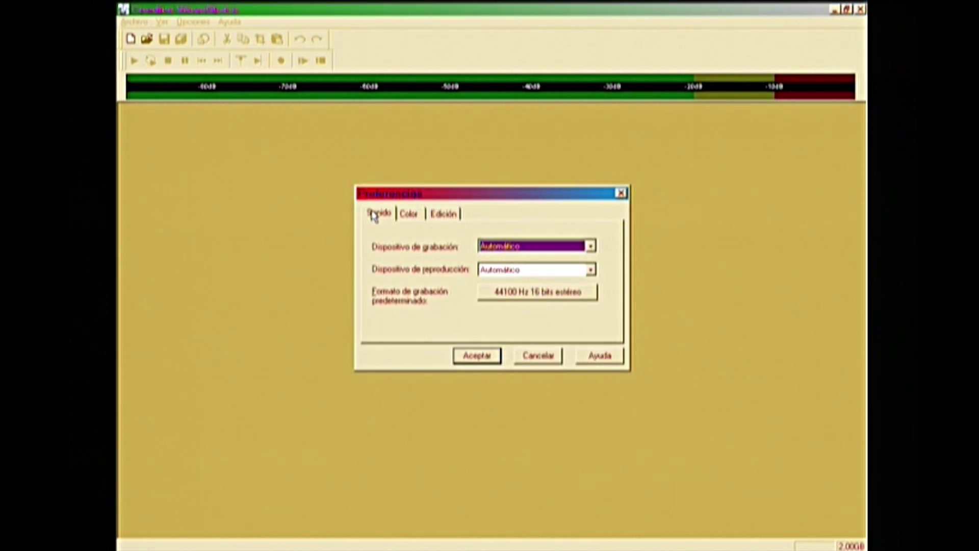
left_click(590, 247)
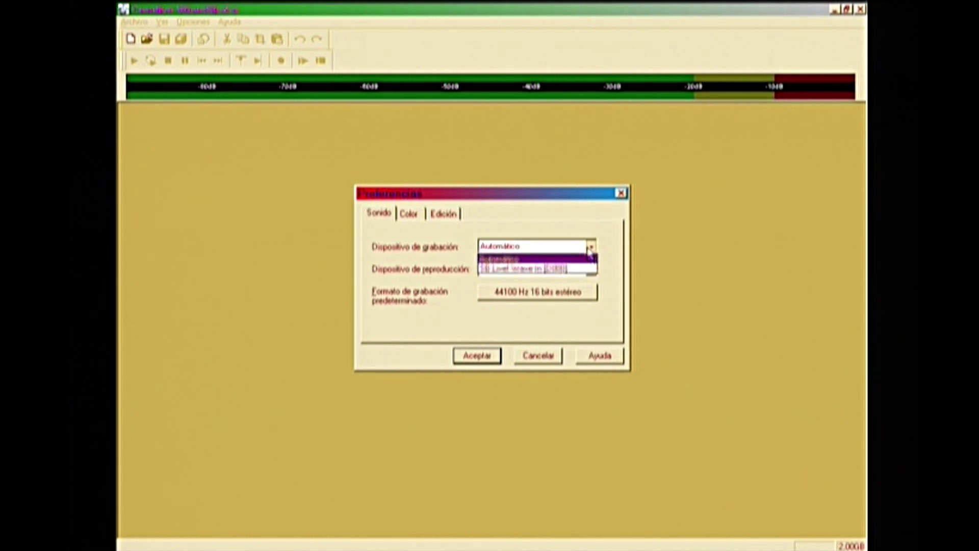
left_click(587, 248)
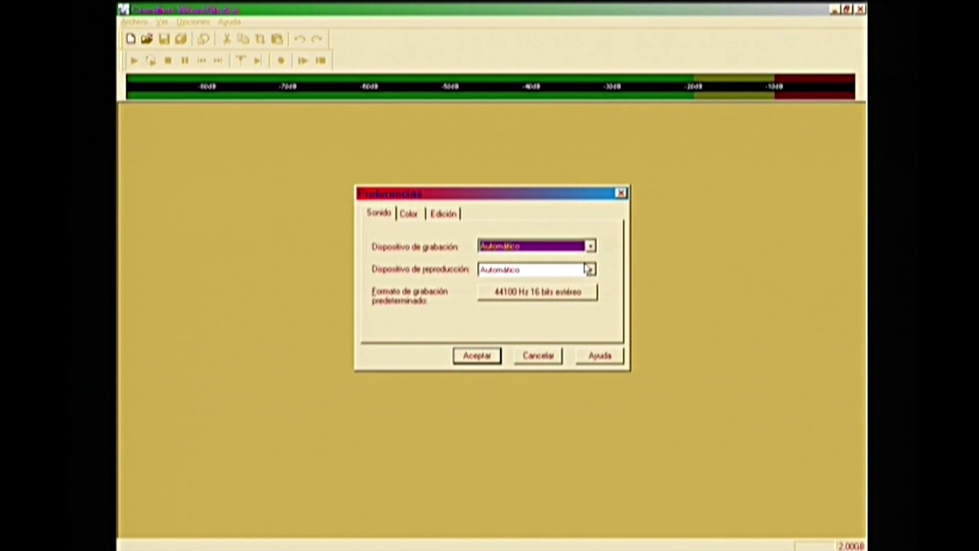
left_click(589, 270)
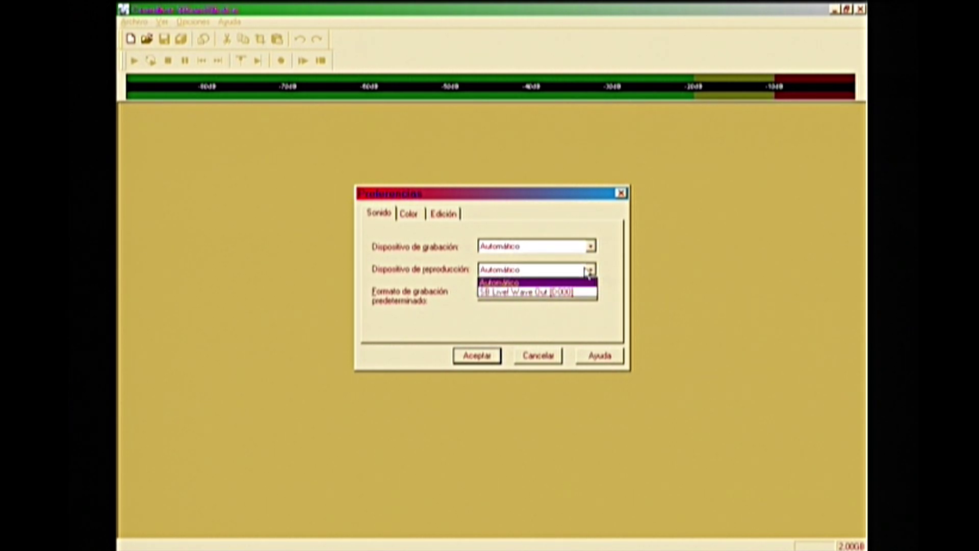
left_click(572, 291)
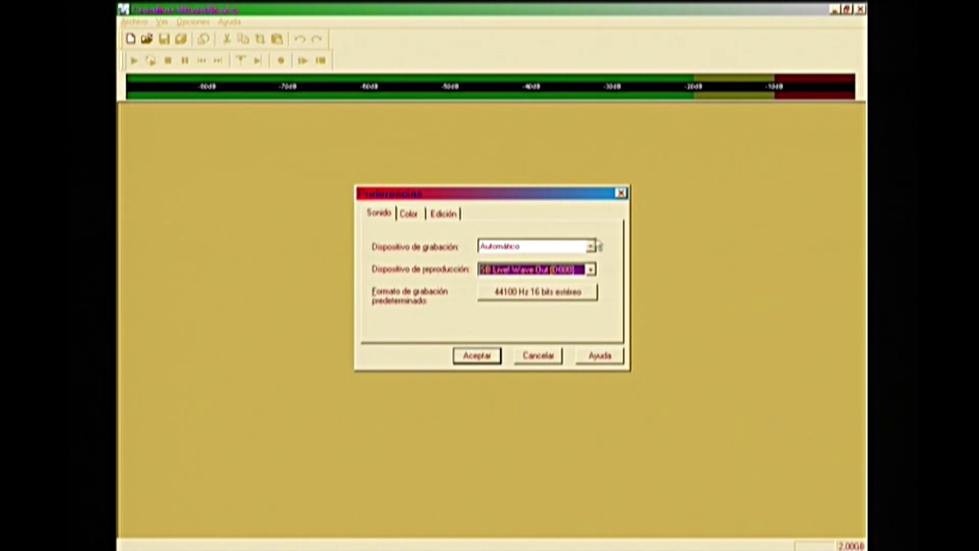
left_click(589, 247)
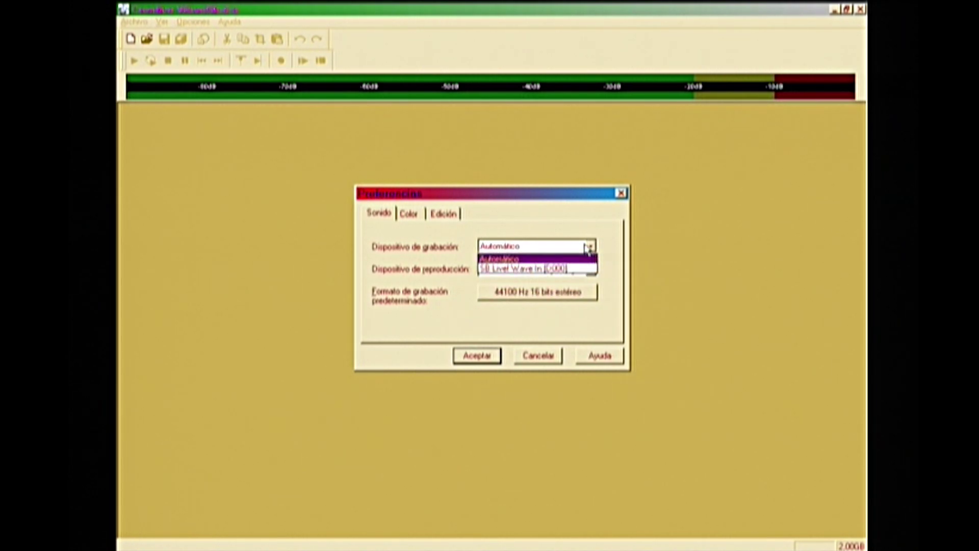
left_click(529, 269)
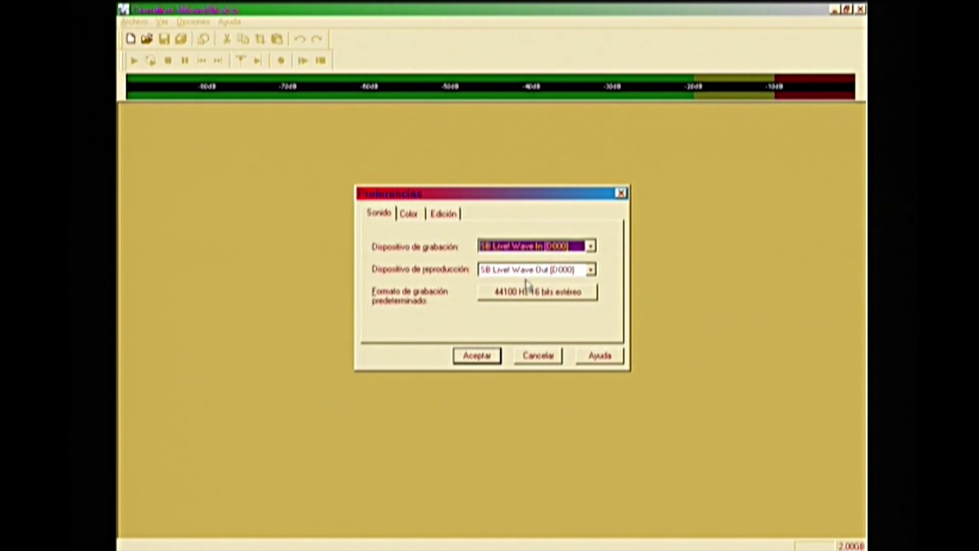
Step: Delete the saved wave format Prueba 1 from the default recording format settings
left_click(537, 294)
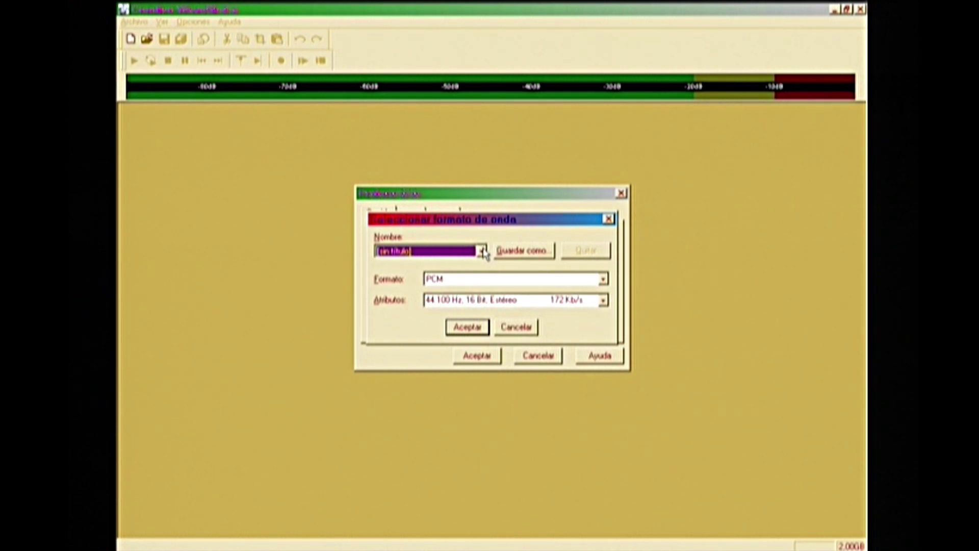
left_click(481, 251)
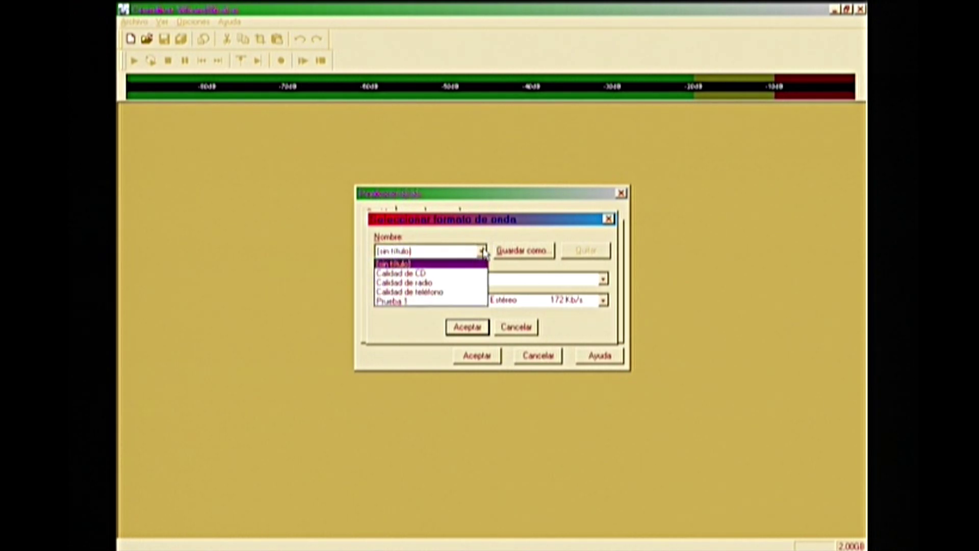
left_click(426, 302)
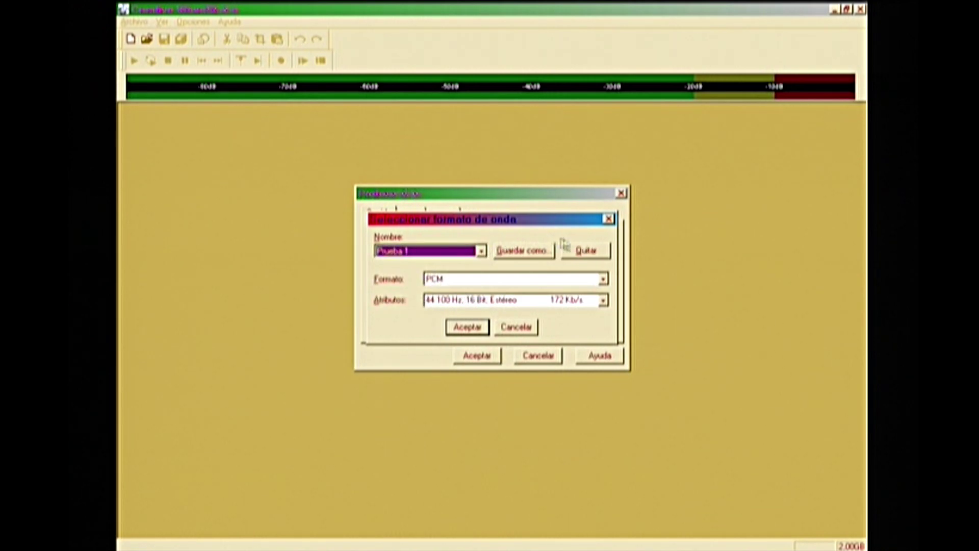
left_click(582, 250)
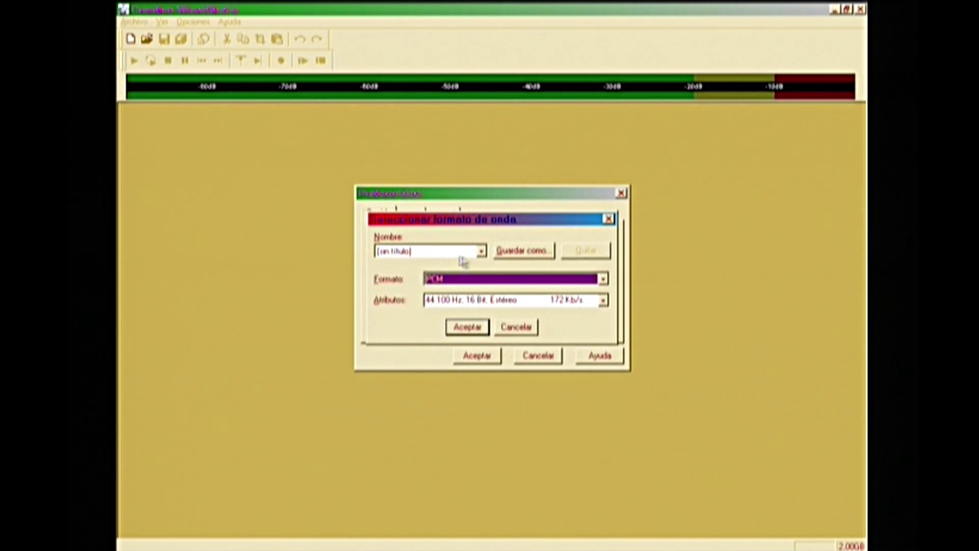
Step: Set the default recording format to PCM at 48.000 Hz, 16 Bit, Estéreo, starting from the Calidad de CD preset
left_click(481, 252)
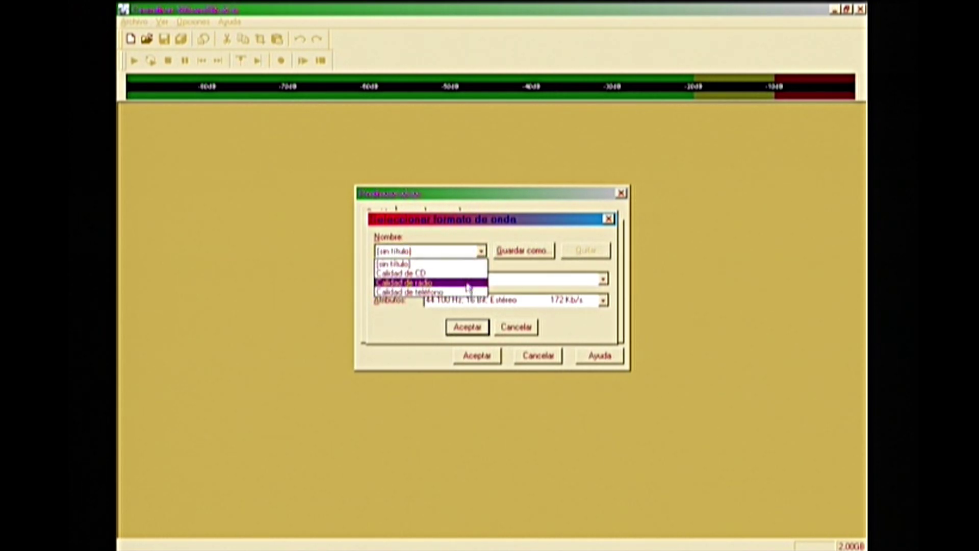
left_click(463, 275)
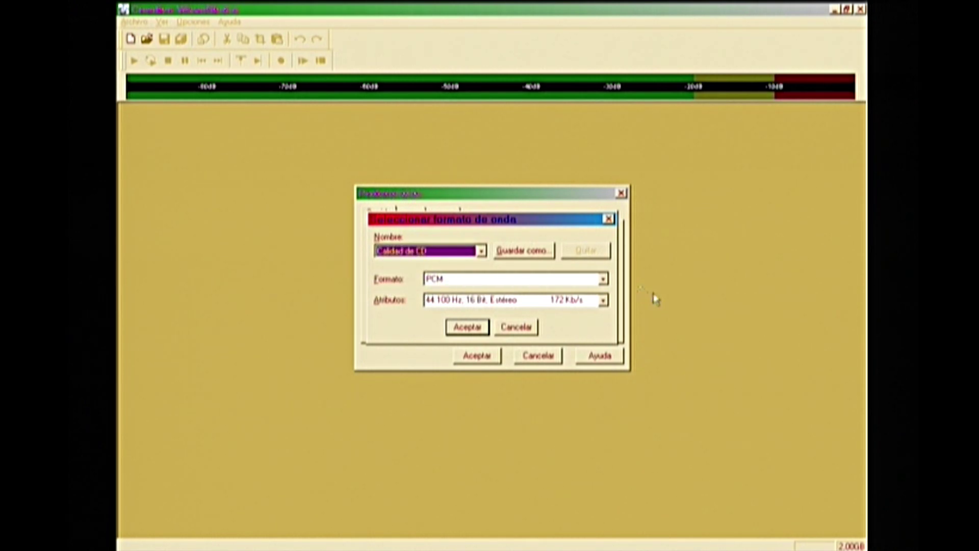
left_click(603, 301)
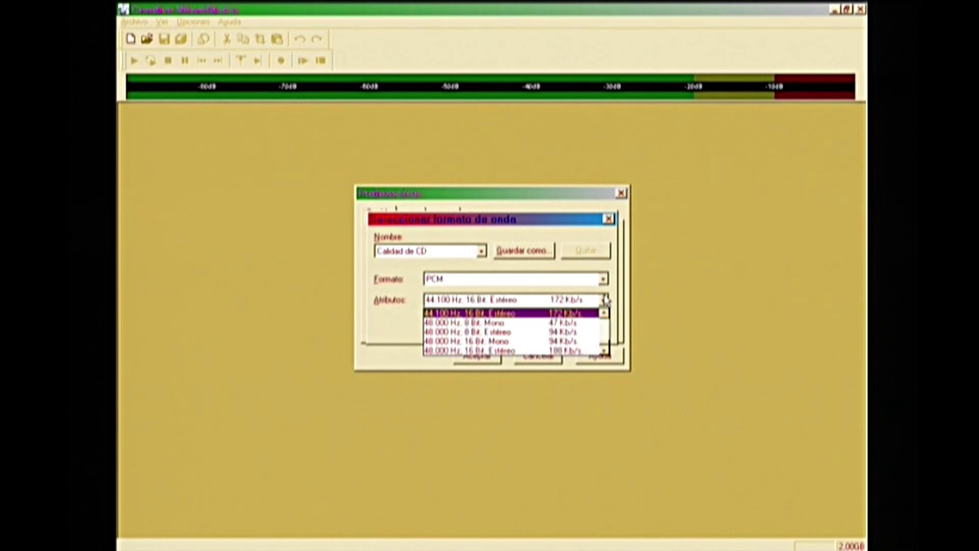
left_click(582, 352)
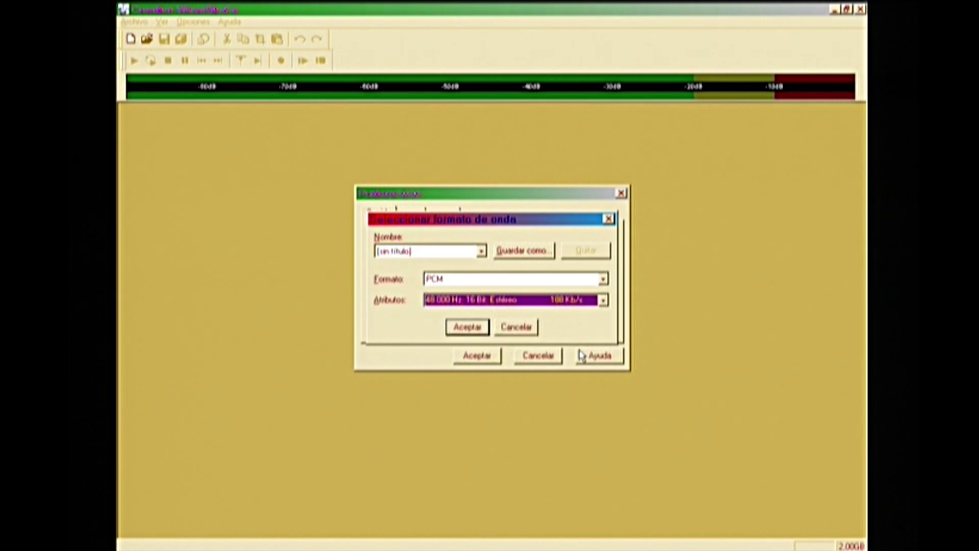
left_click(467, 327)
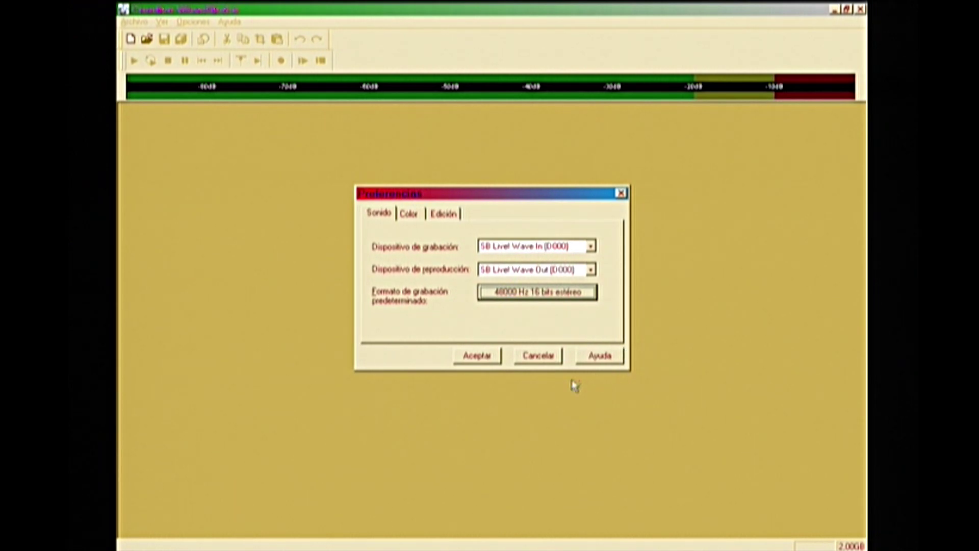
Step: Recheck the recording format's attributes, keep 48.000 Hz, 16 Bit, Estéreo selected, and save the sound preferences
left_click(577, 298)
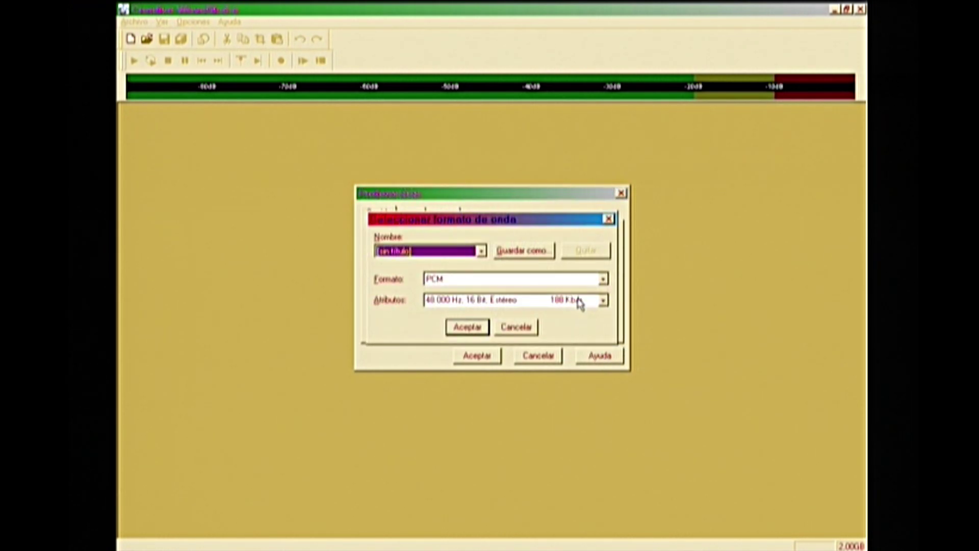
left_click(605, 301)
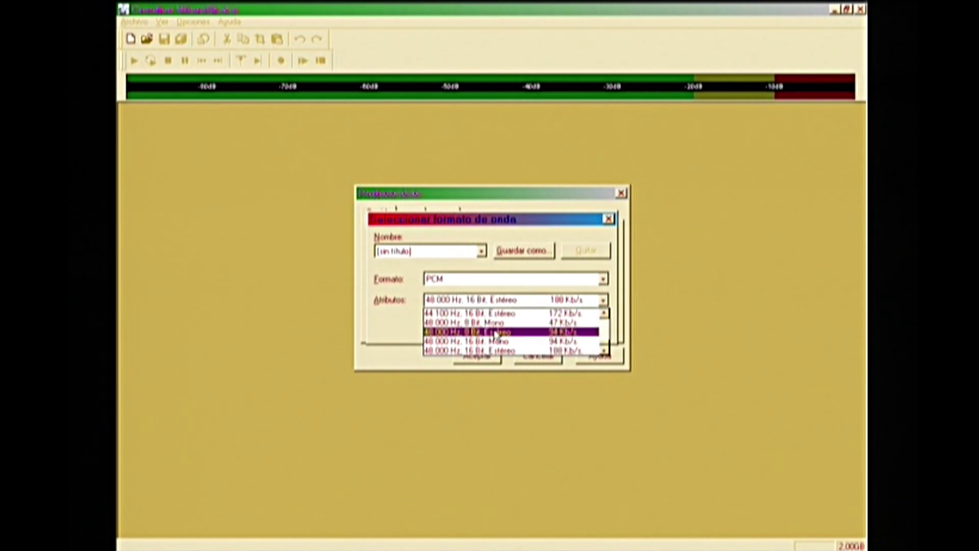
left_click(520, 350)
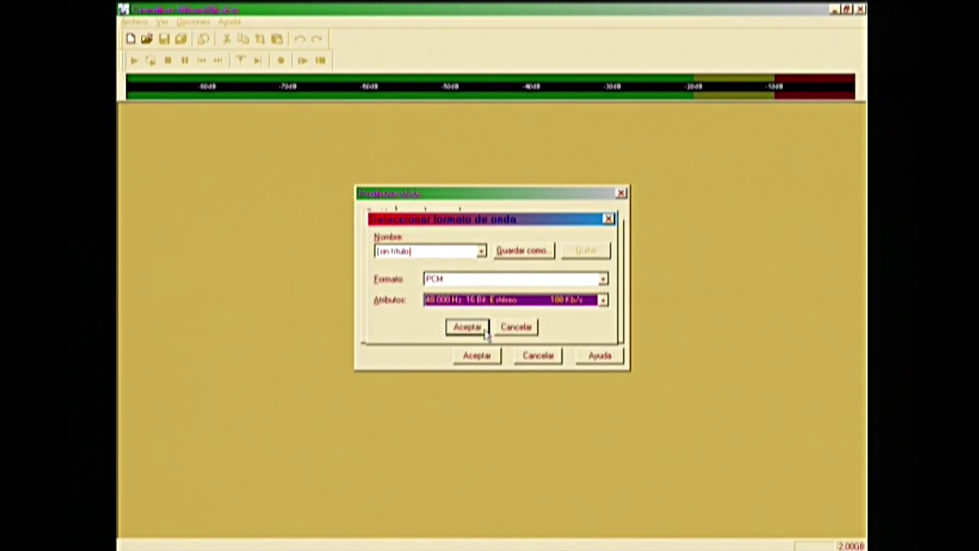
left_click(483, 329)
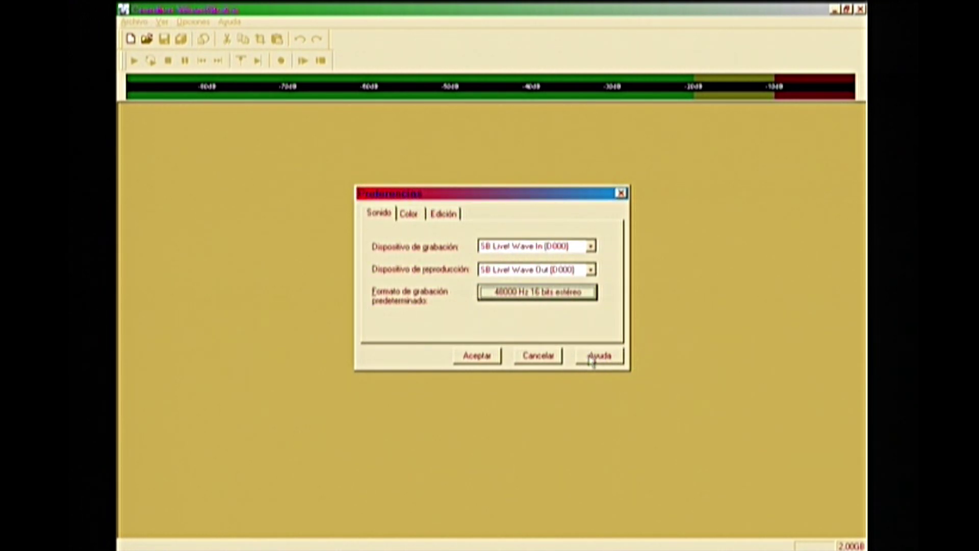
left_click(477, 356)
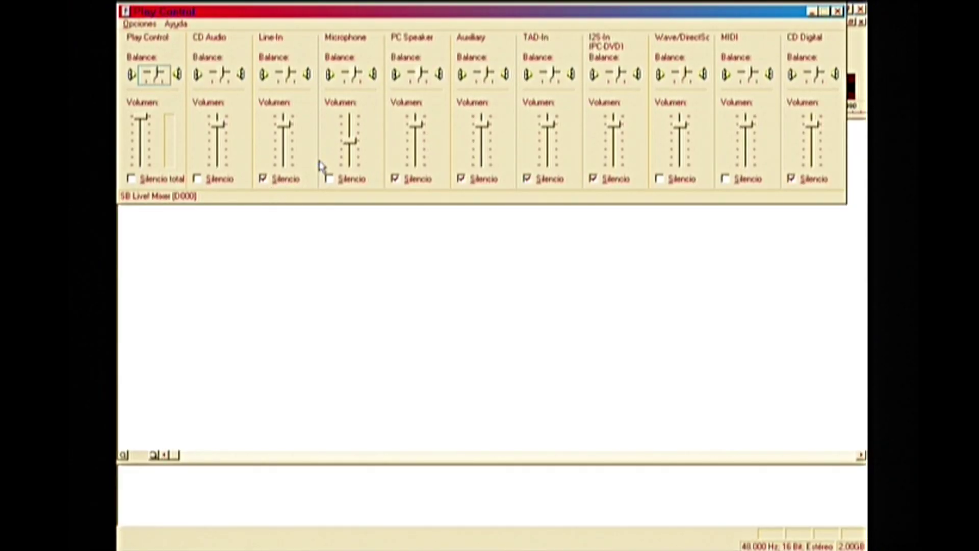
Step: Unmute Line-In in the Play Control mixer and record a short test clip into the Wave1 document
left_click(276, 180)
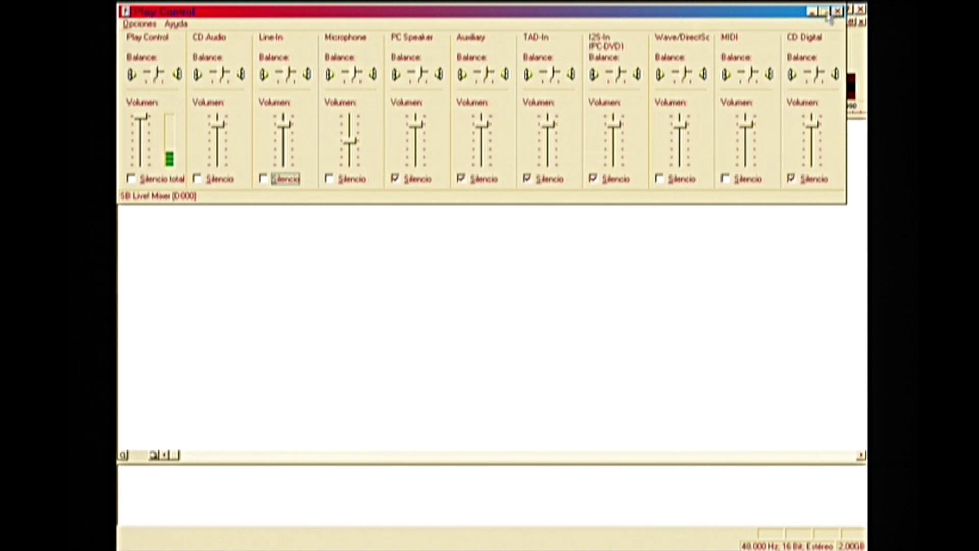
left_click(811, 13)
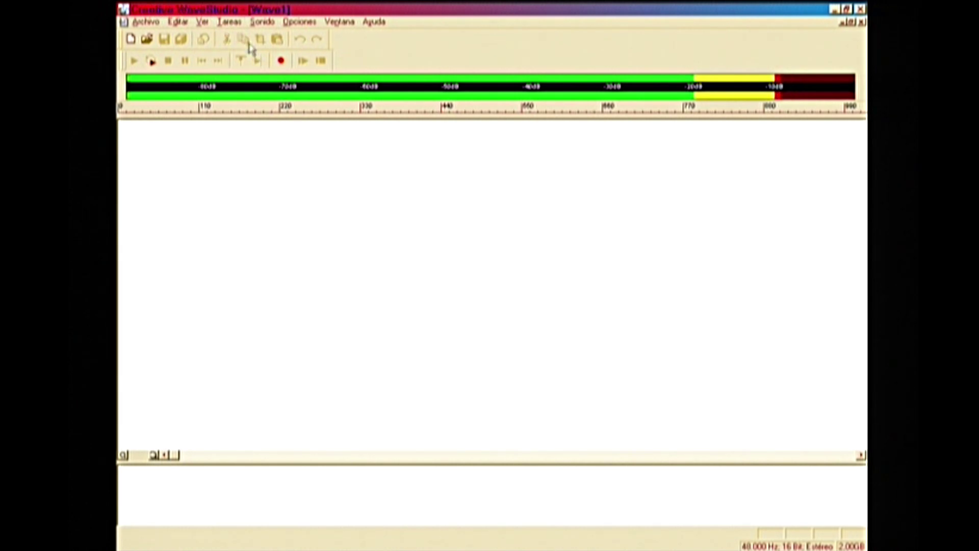
left_click(282, 64)
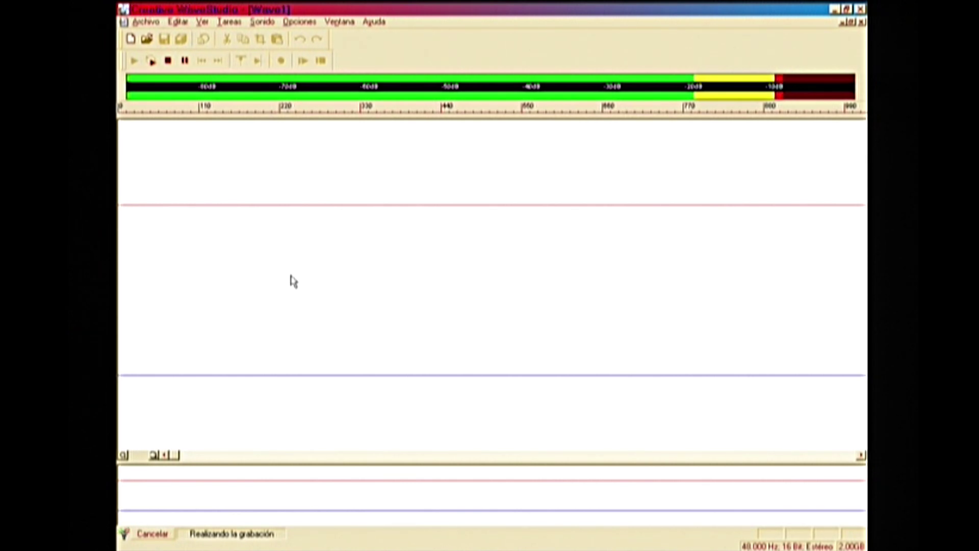
left_click(170, 66)
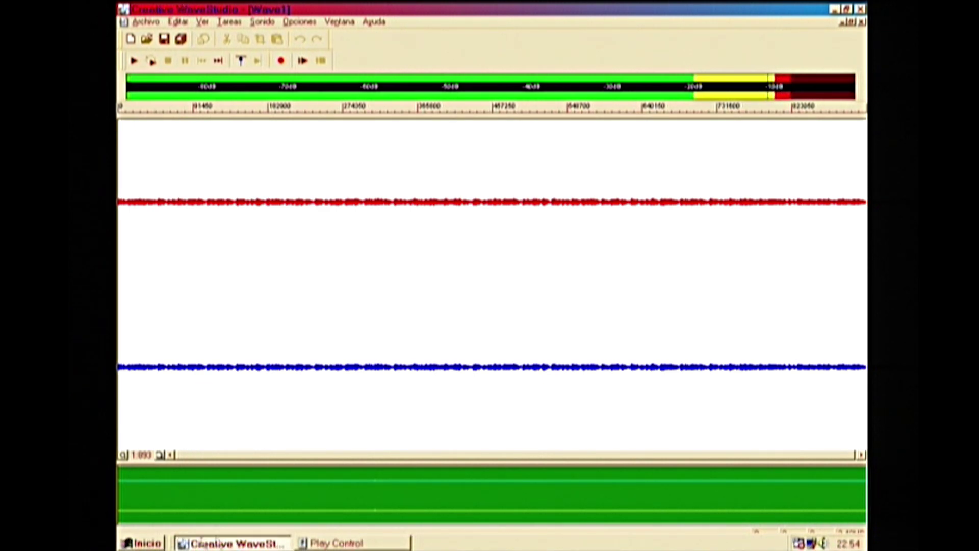
Step: Mute the Line-In channel in the Play Control mixer again and return to the Wave1 recording
left_click(324, 536)
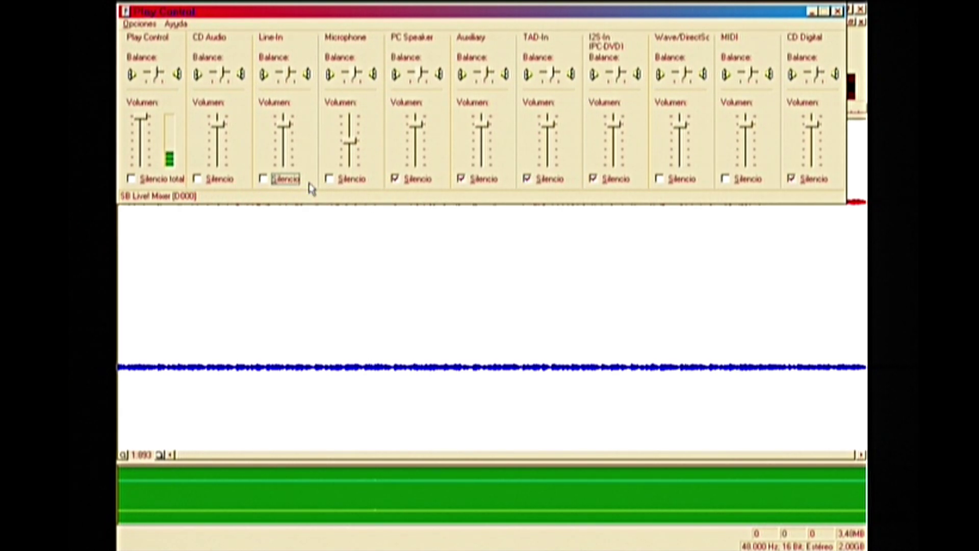
left_click(275, 184)
left_click(812, 11)
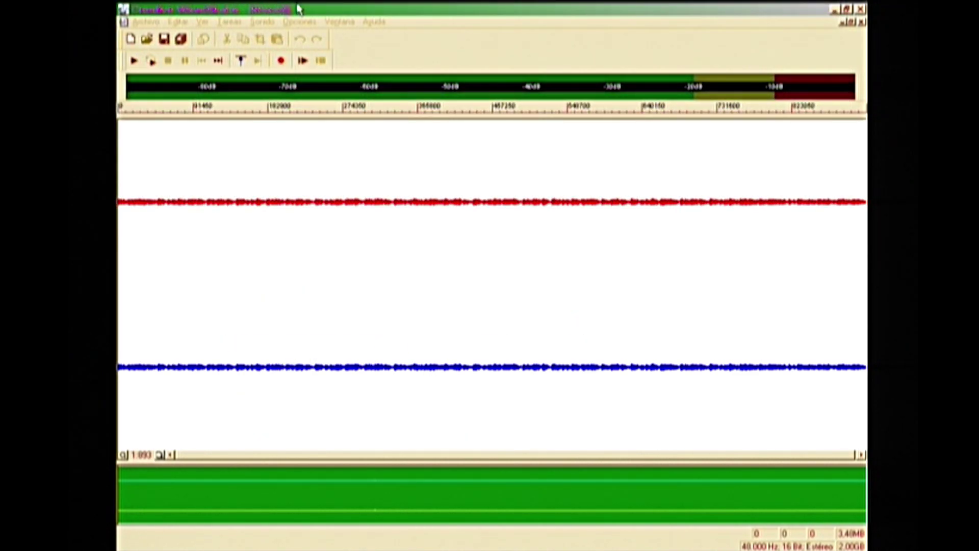
left_click(403, 9)
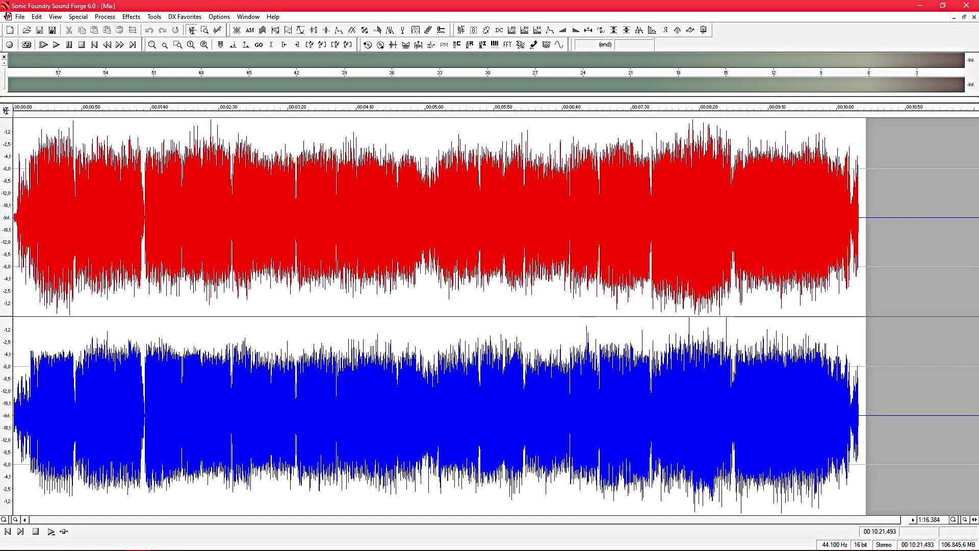
key("ctrl+a")
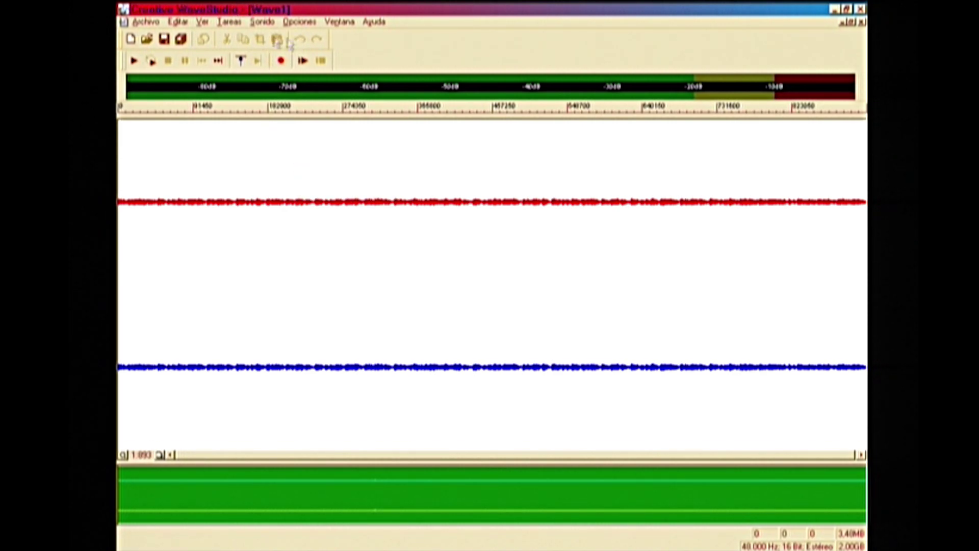
left_click(261, 22)
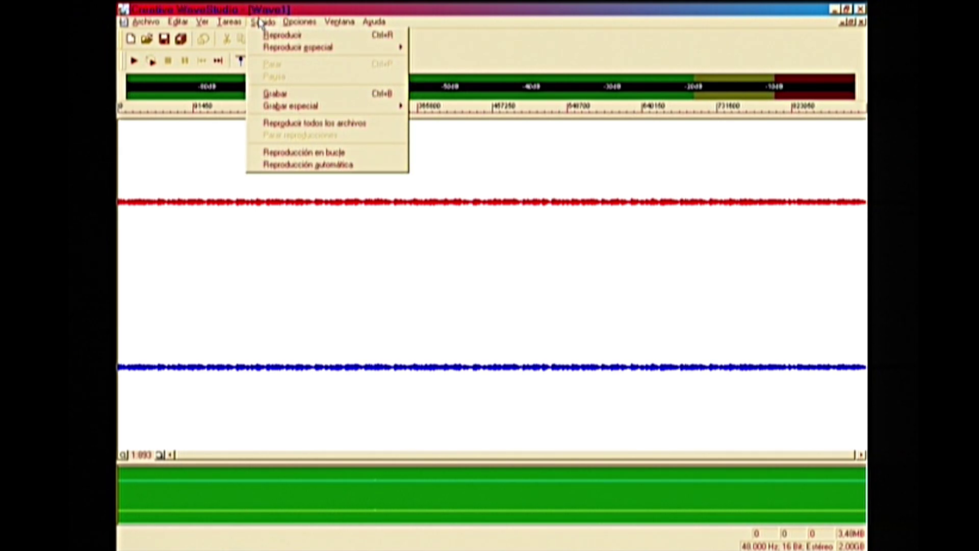
mouse_move(202, 24)
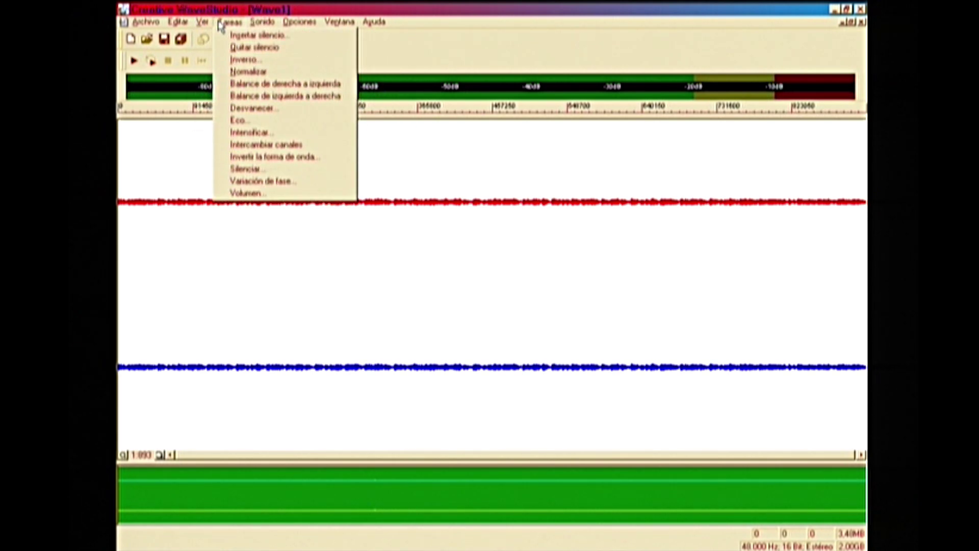
left_click(524, 22)
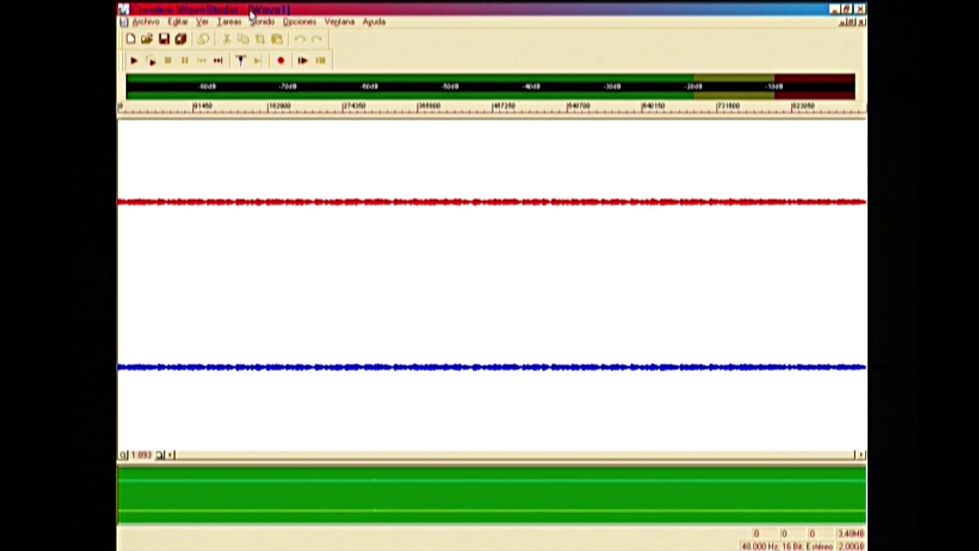
left_click(263, 22)
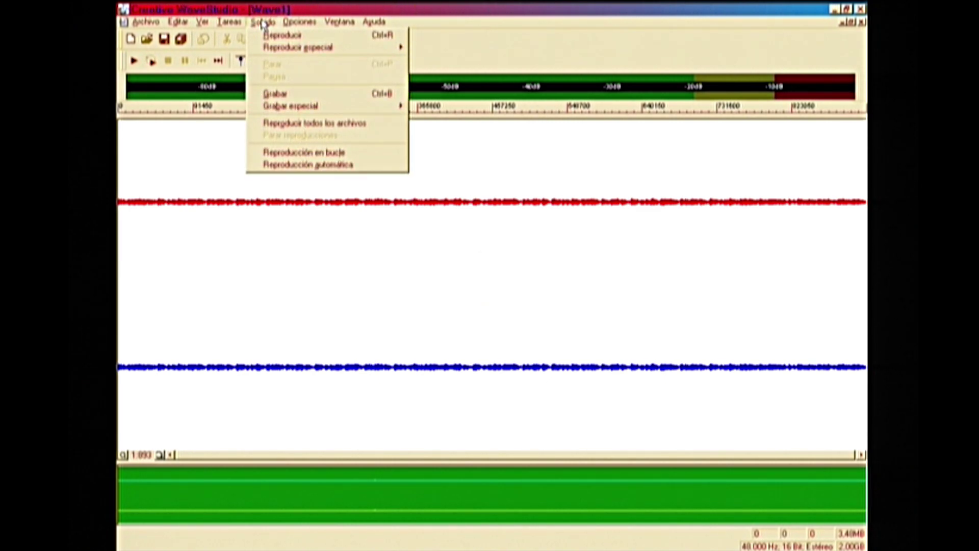
mouse_move(246, 24)
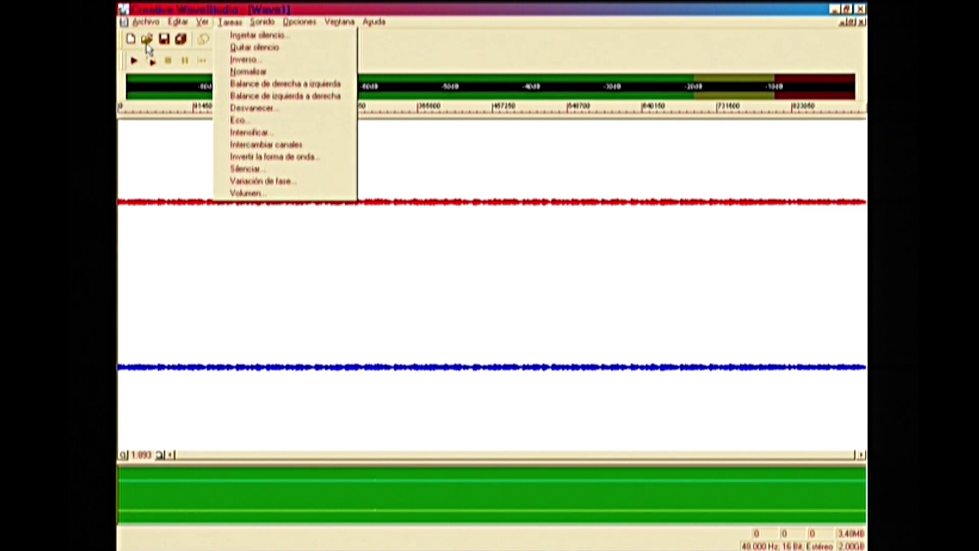
Step: Normalize the whole Wave1 recording with the Normalizar effect and play it back
left_click(581, 26)
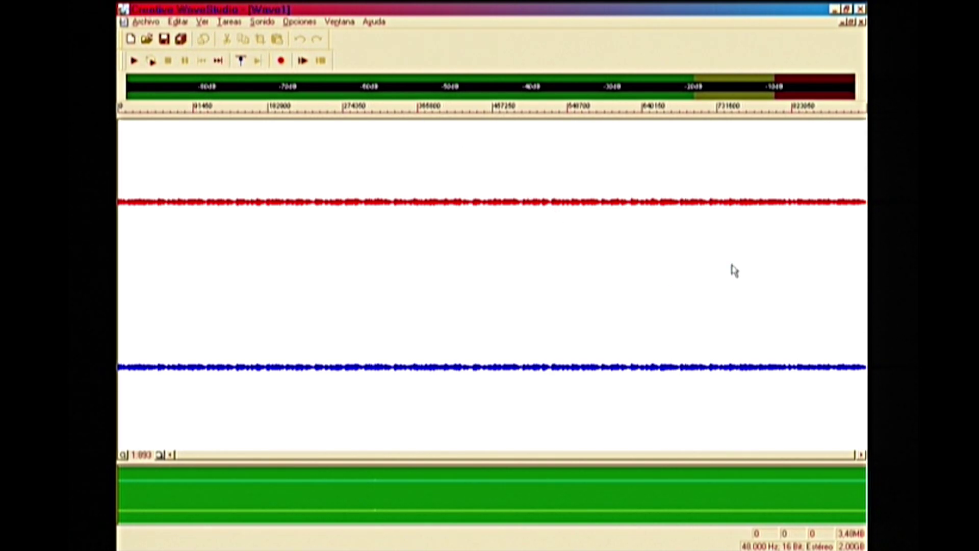
left_click(233, 25)
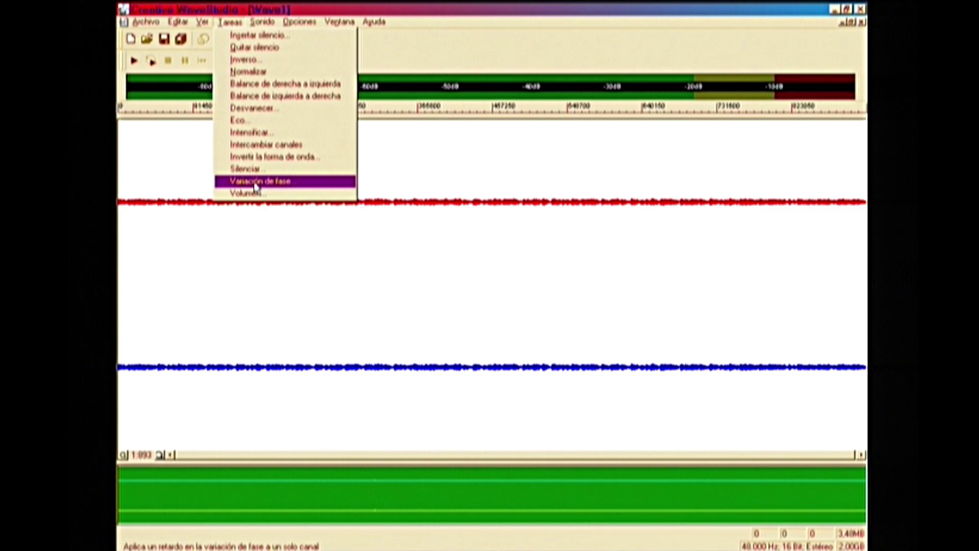
left_click(332, 73)
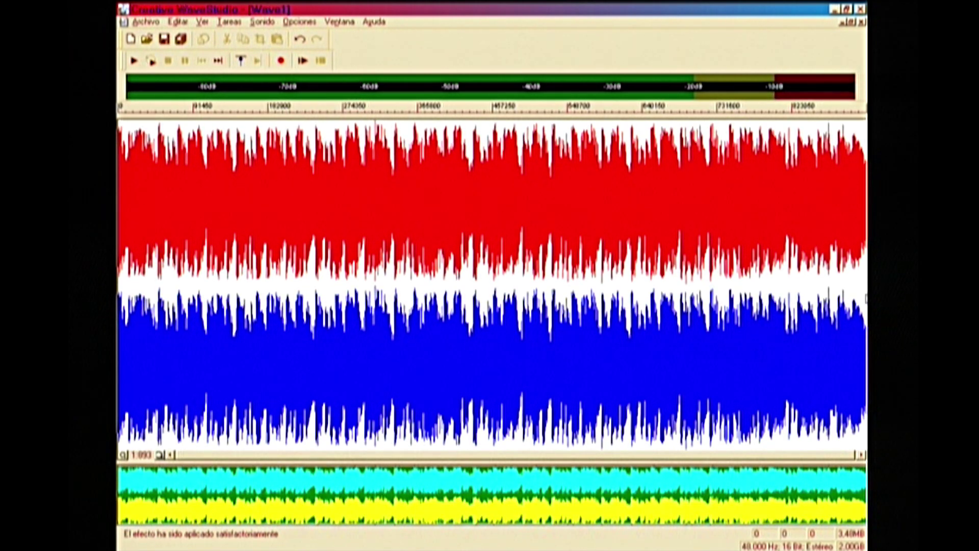
key("space")
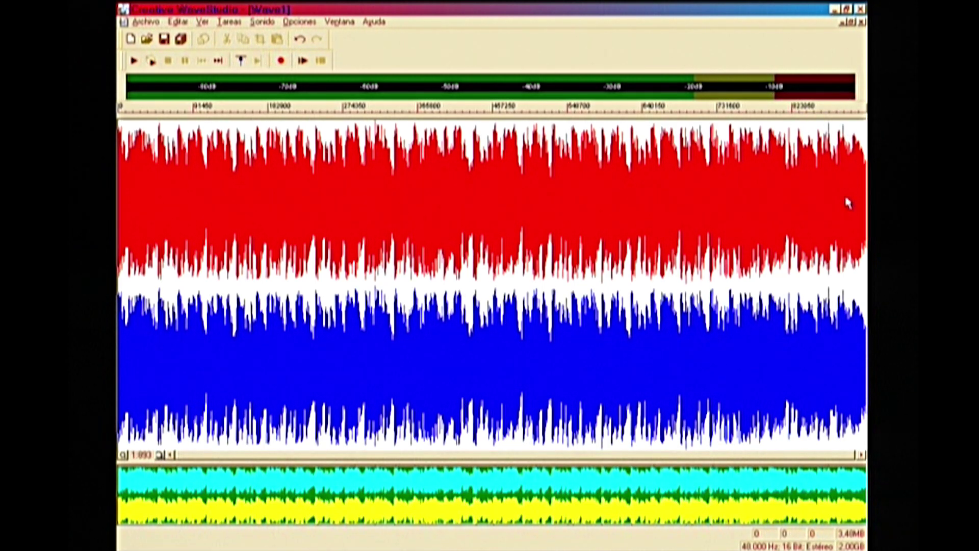
Step: Apply the Desvanecer fade-out to both channels from about sample 812630 to the end of the clip
left_click(786, 300)
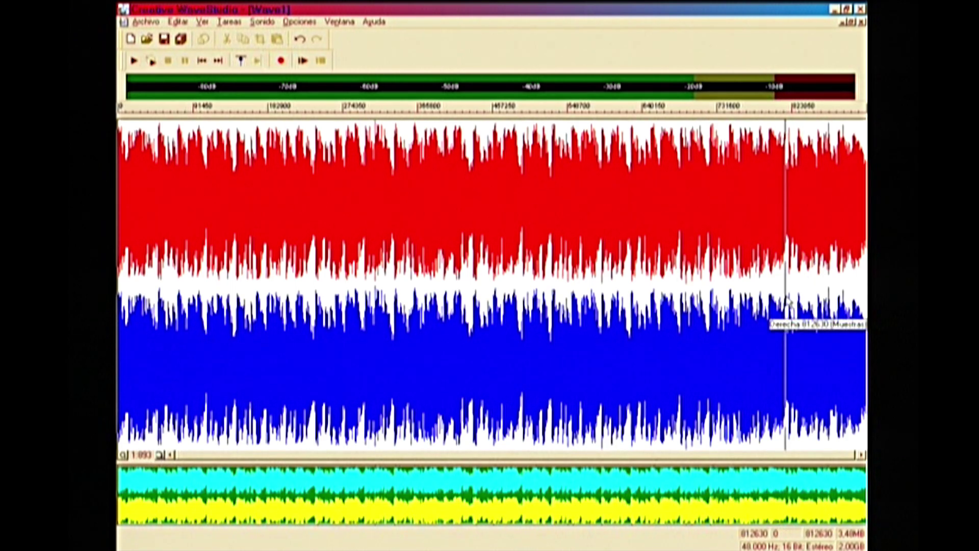
key("shift+End")
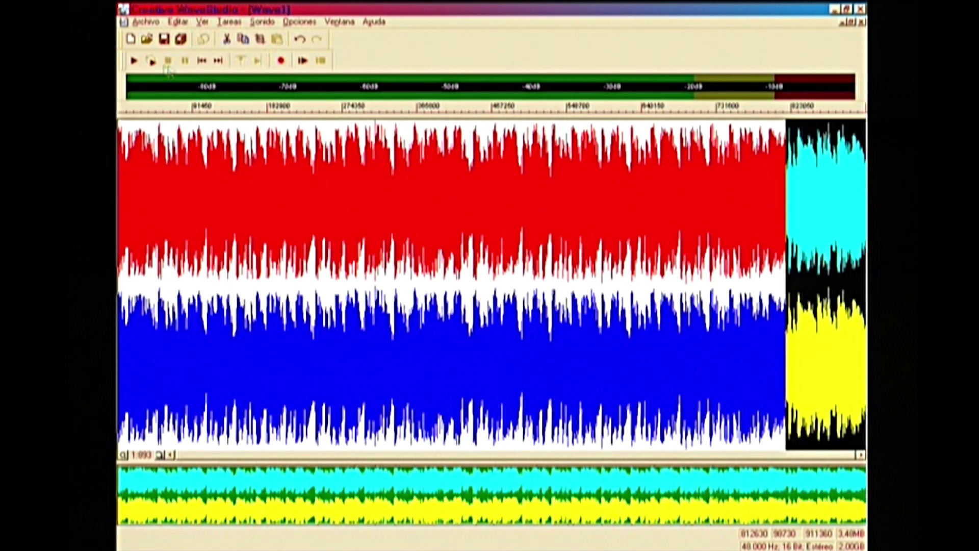
left_click(231, 22)
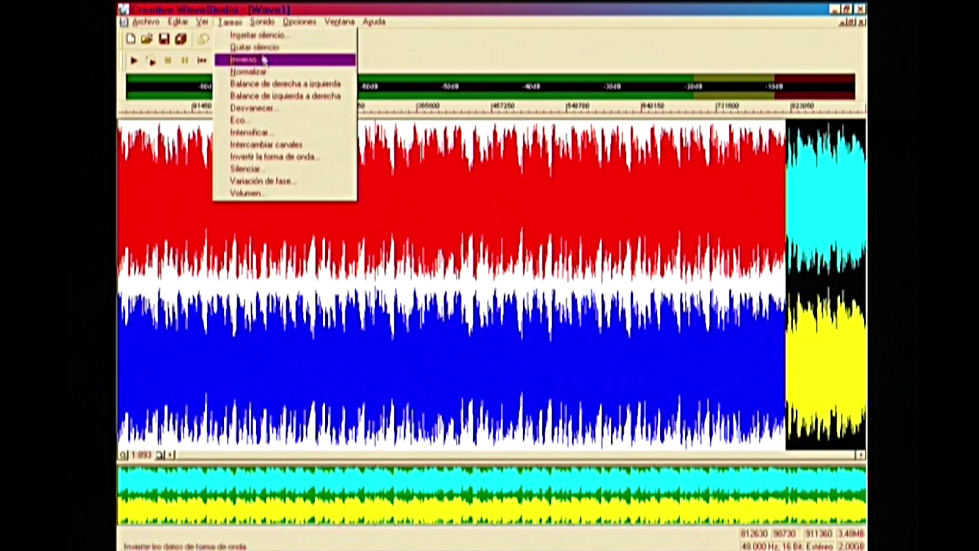
left_click(289, 109)
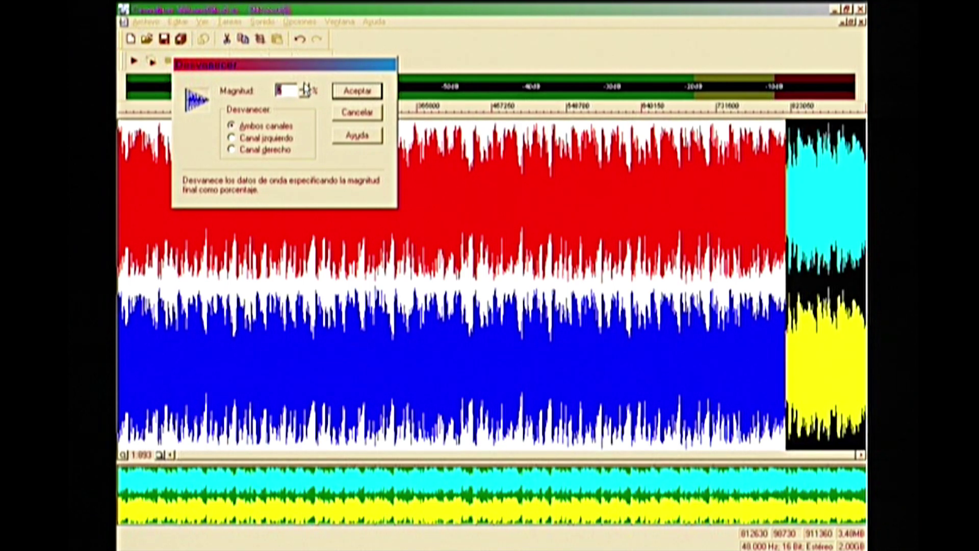
left_click(356, 92)
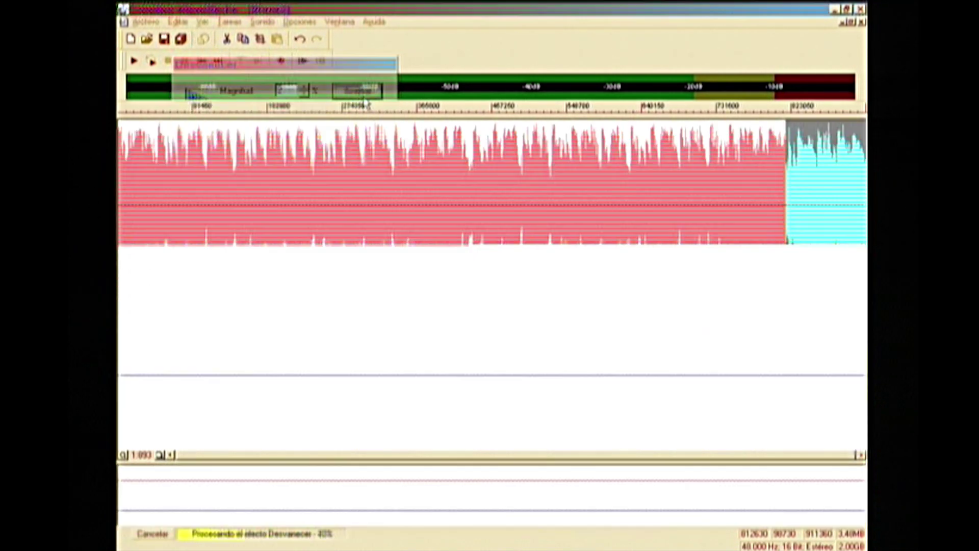
Step: Play the faded ending from about sample 769373 and undo the fade-out
left_click(749, 242)
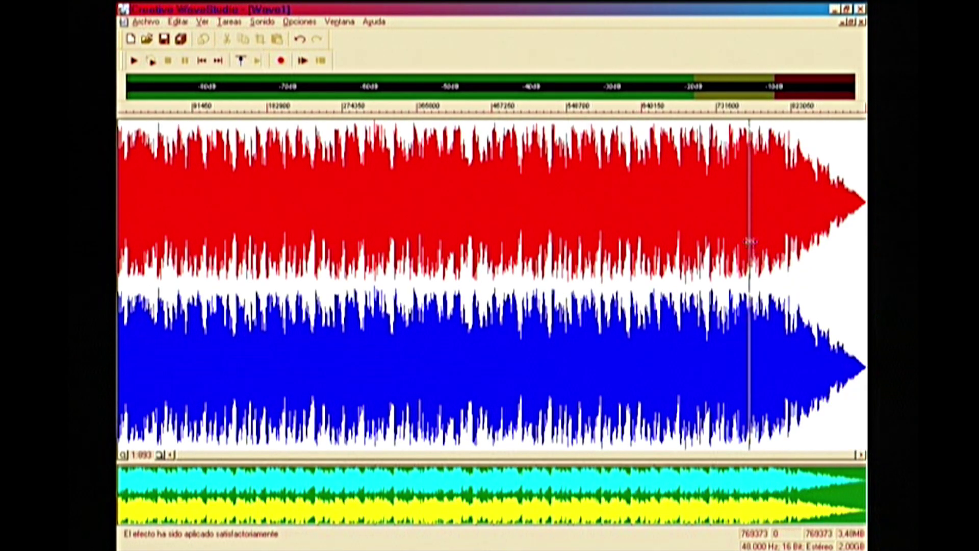
key("space")
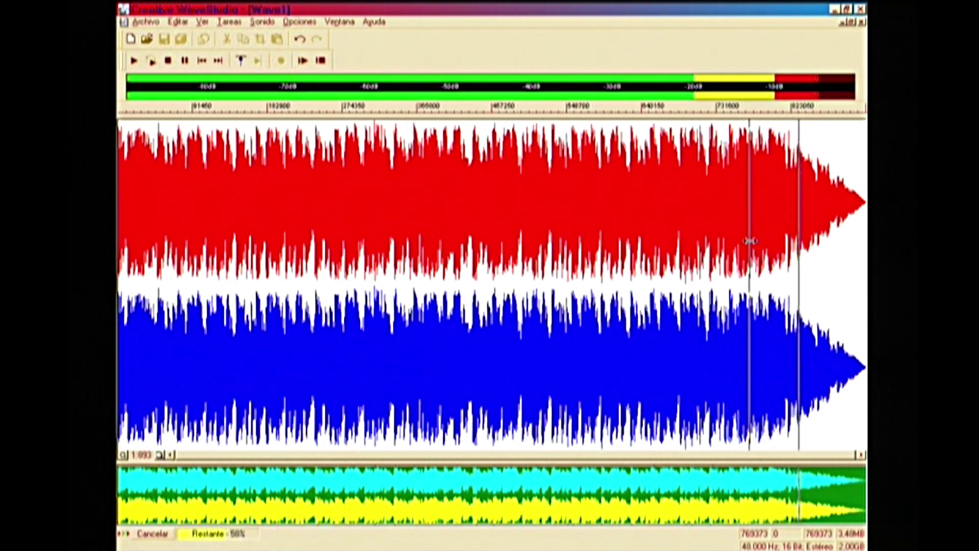
left_click(300, 39)
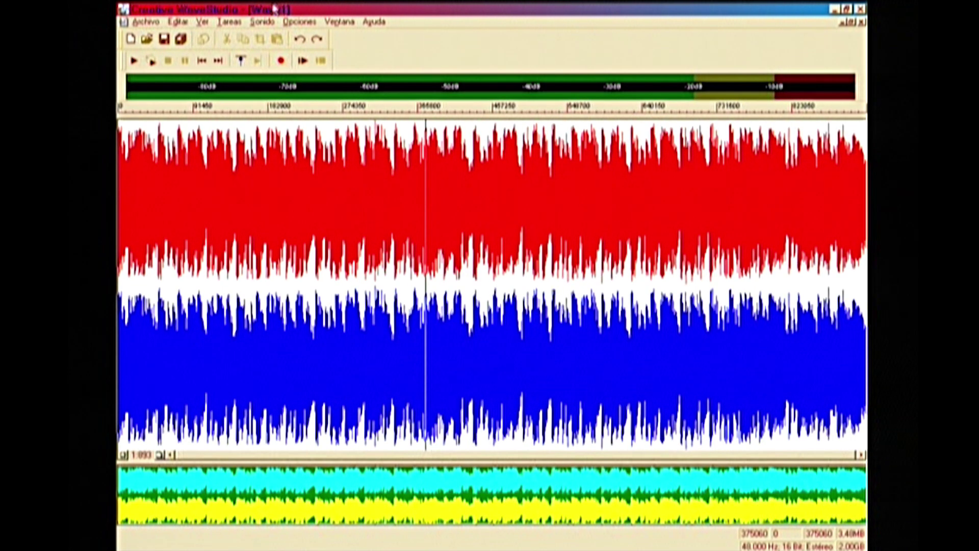
Step: Apply the Inverso effect to both channels from about sample 797449 to the end of the clip
left_click(229, 22)
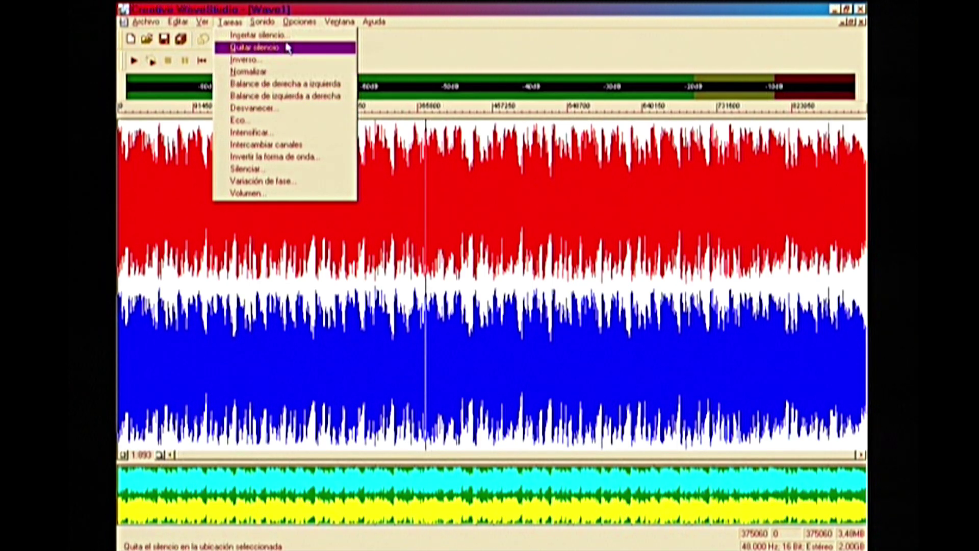
left_click(848, 251)
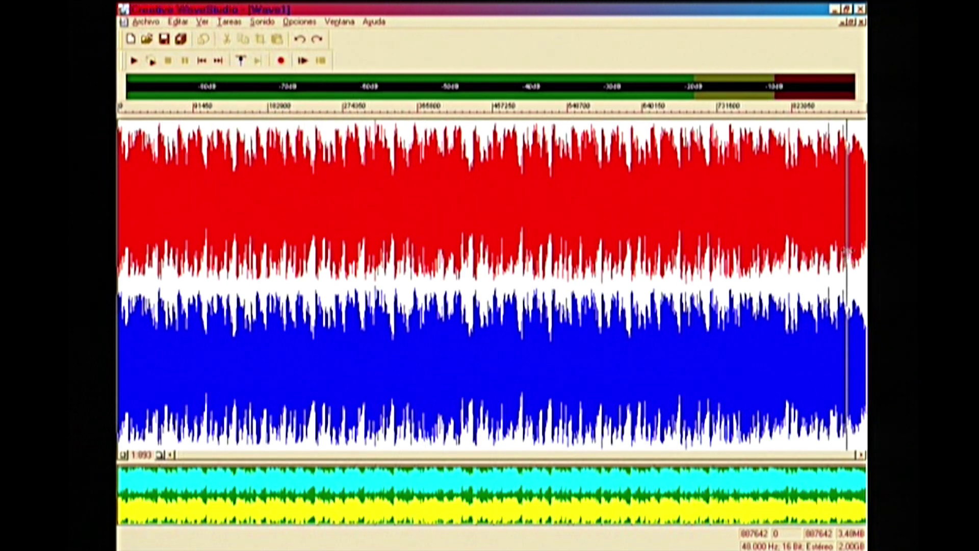
left_click_drag(773, 257, 867, 258)
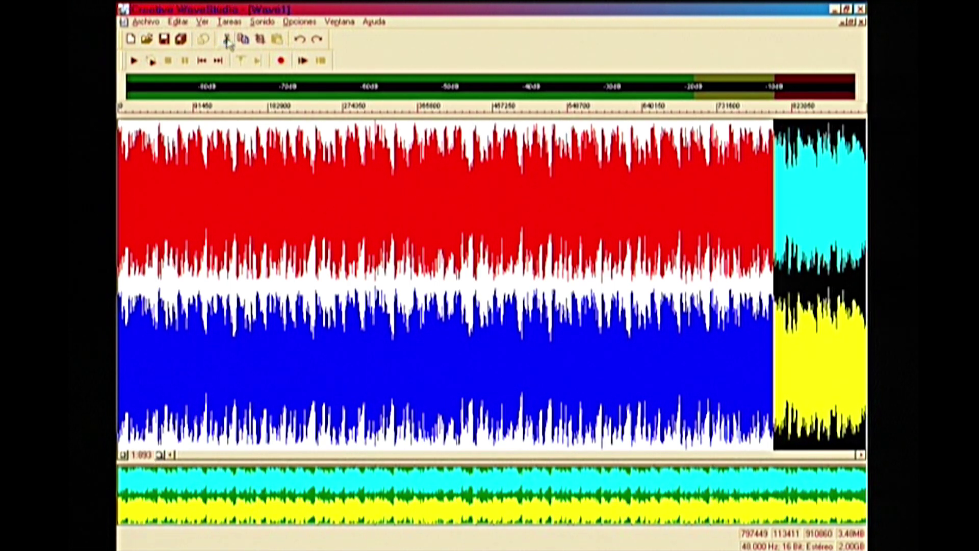
left_click(229, 21)
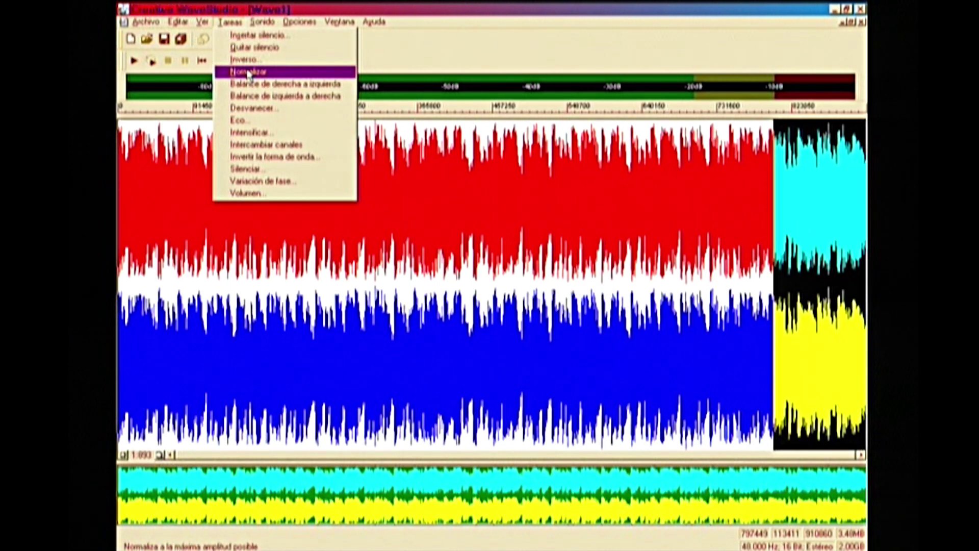
left_click(295, 59)
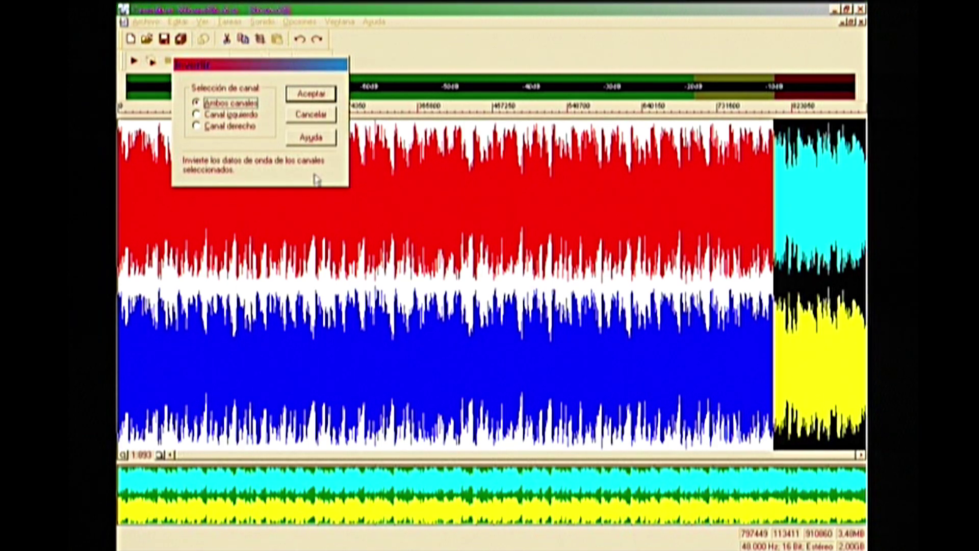
left_click(292, 93)
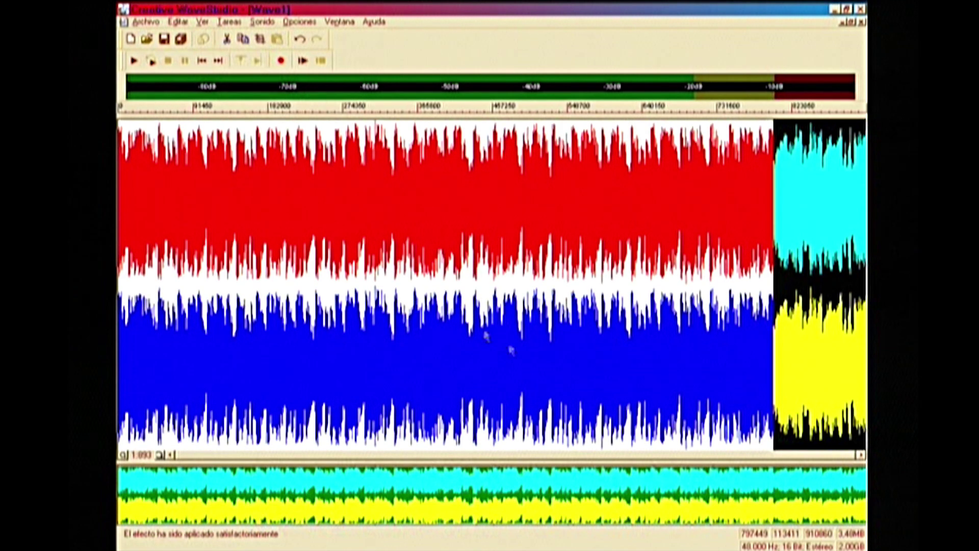
Step: Play the reversed ending from about sample 674215 and undo the Inverso effect
left_click(674, 324)
left_click(671, 317)
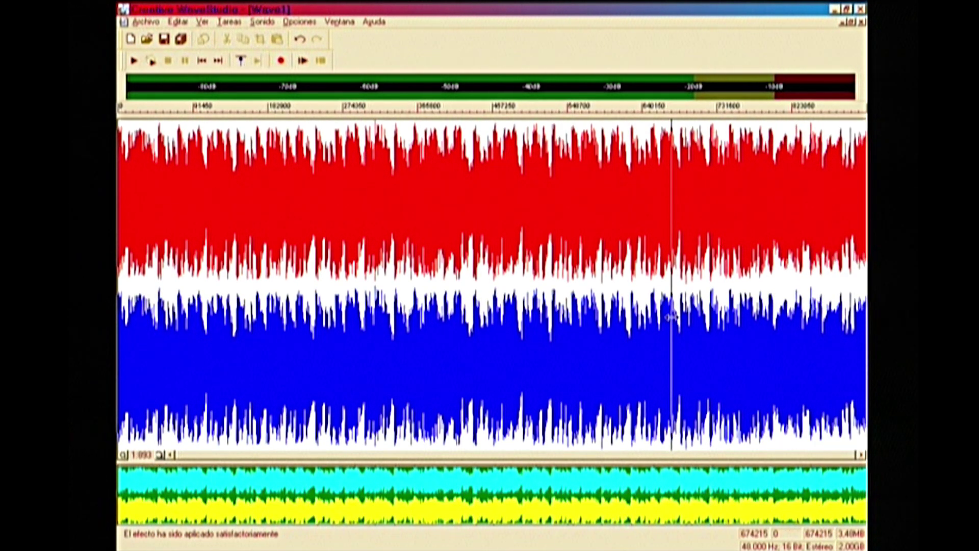
key("space")
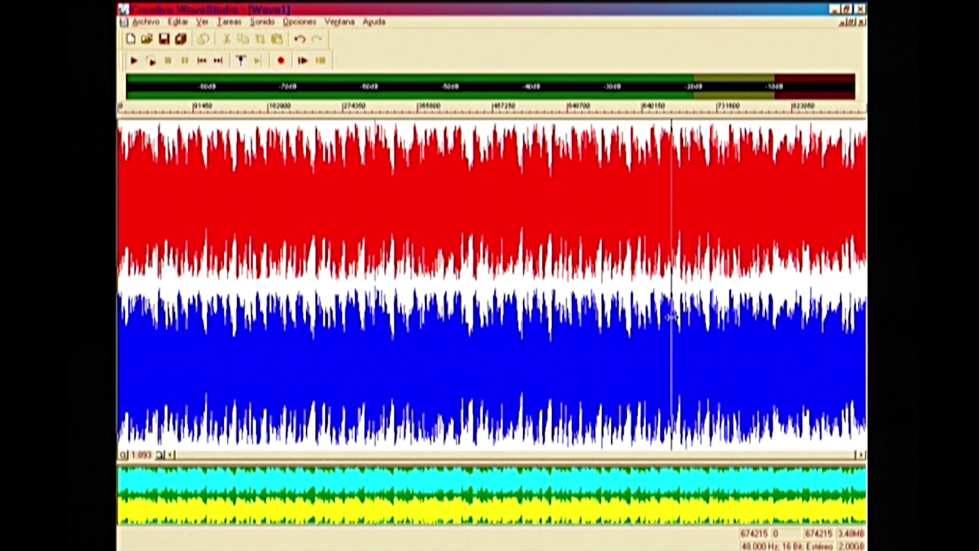
key("ctrl+z")
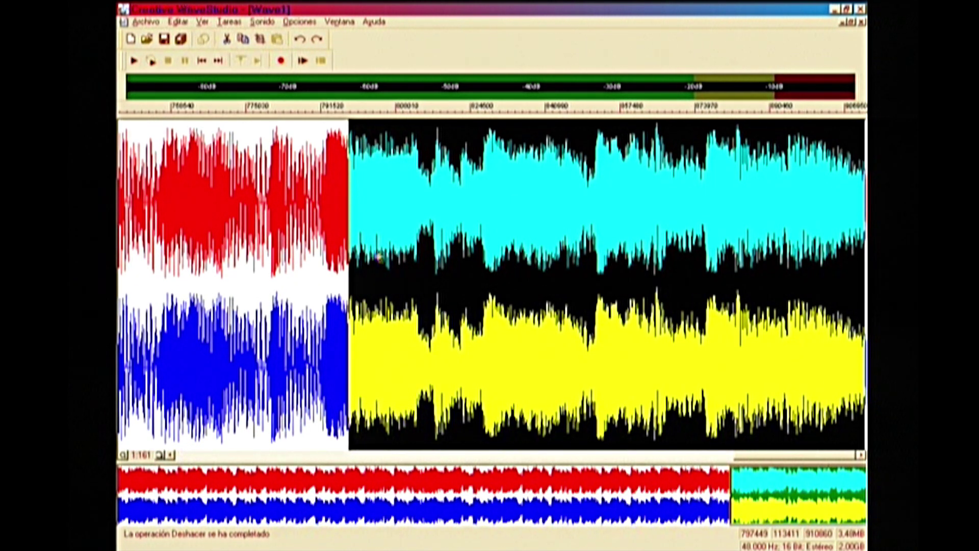
left_click(150, 271)
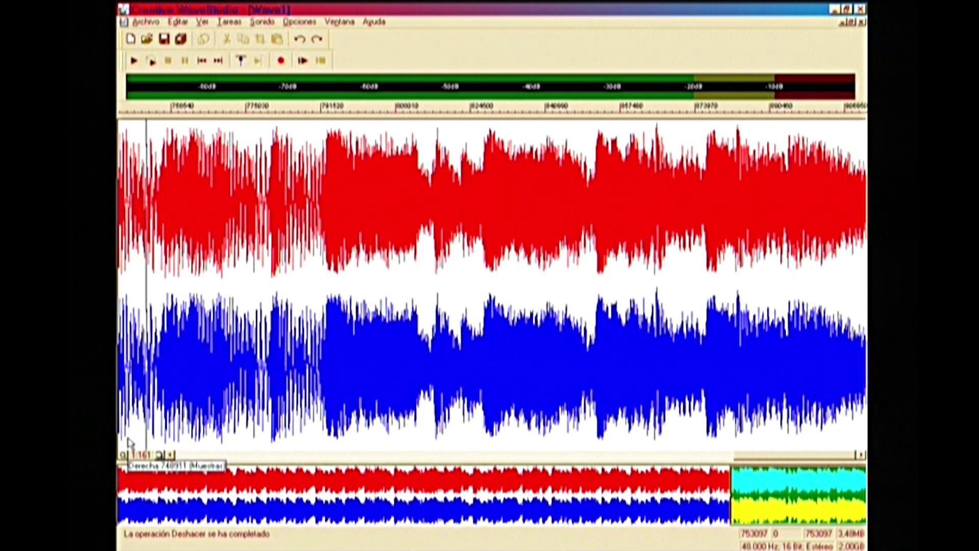
left_click(124, 454)
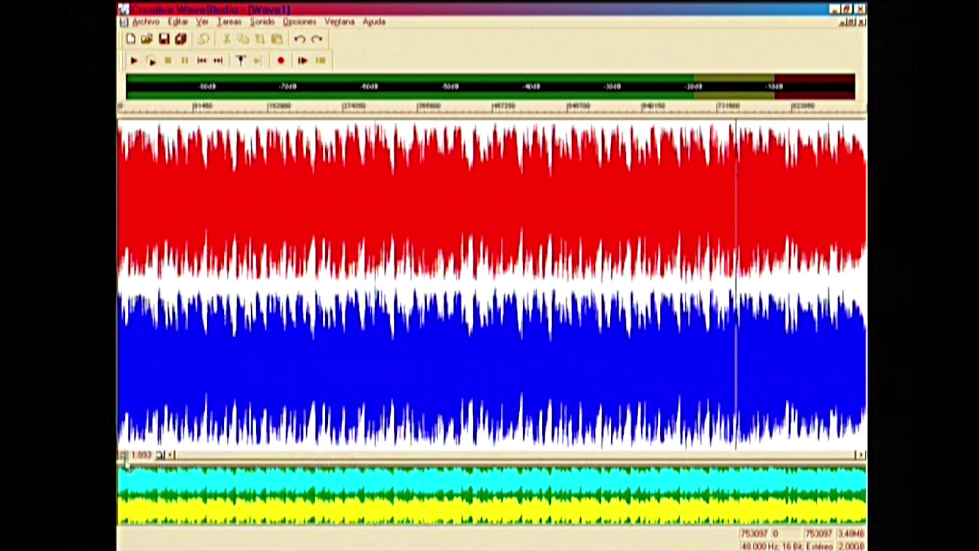
Step: Add an echo with a 100 ms delay to both channels from about sample 742083 to the end of the clip
left_click(220, 24)
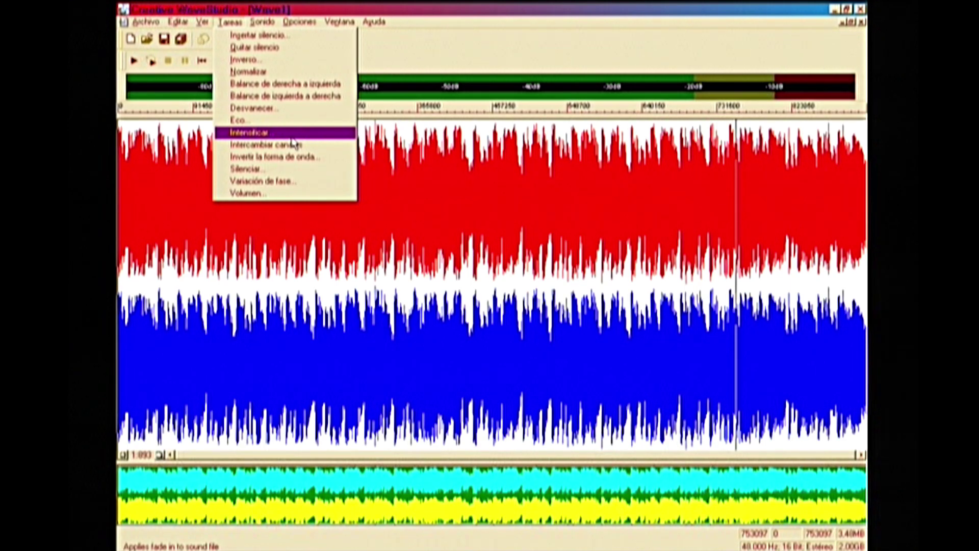
left_click(763, 230)
left_click_drag(728, 236, 866, 236)
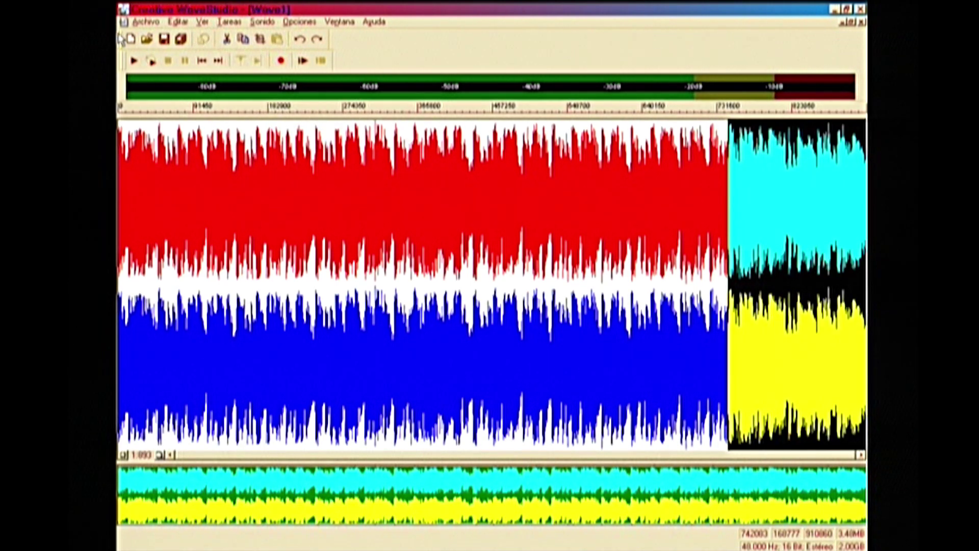
left_click(178, 22)
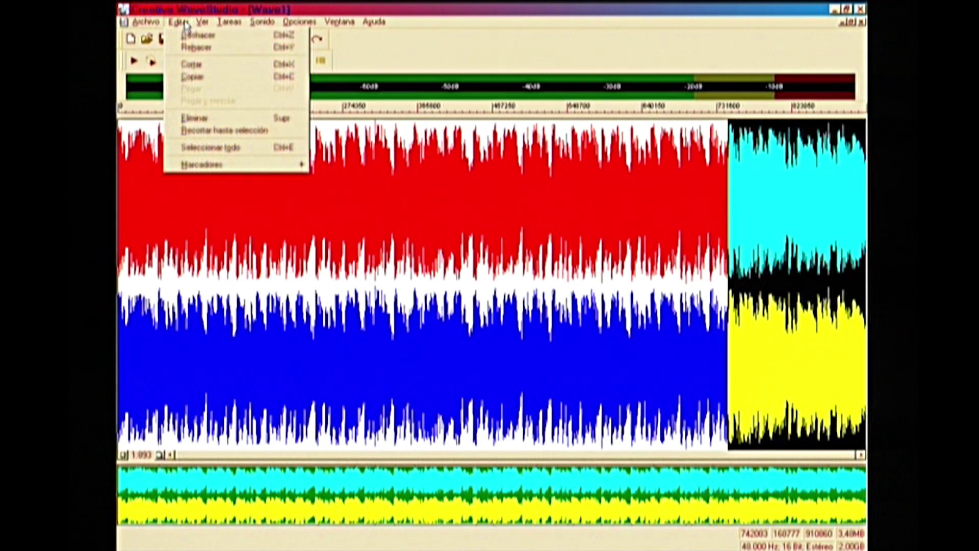
mouse_move(203, 23)
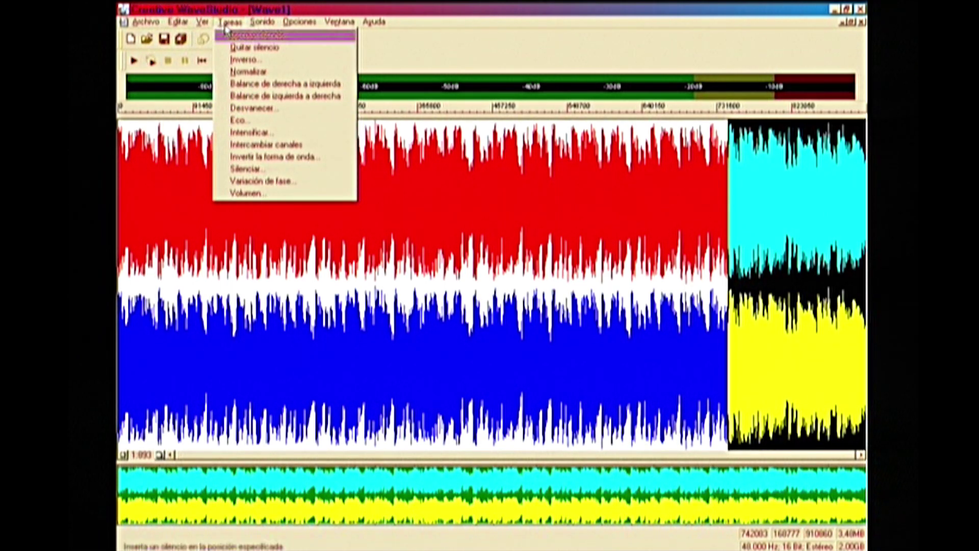
left_click(276, 121)
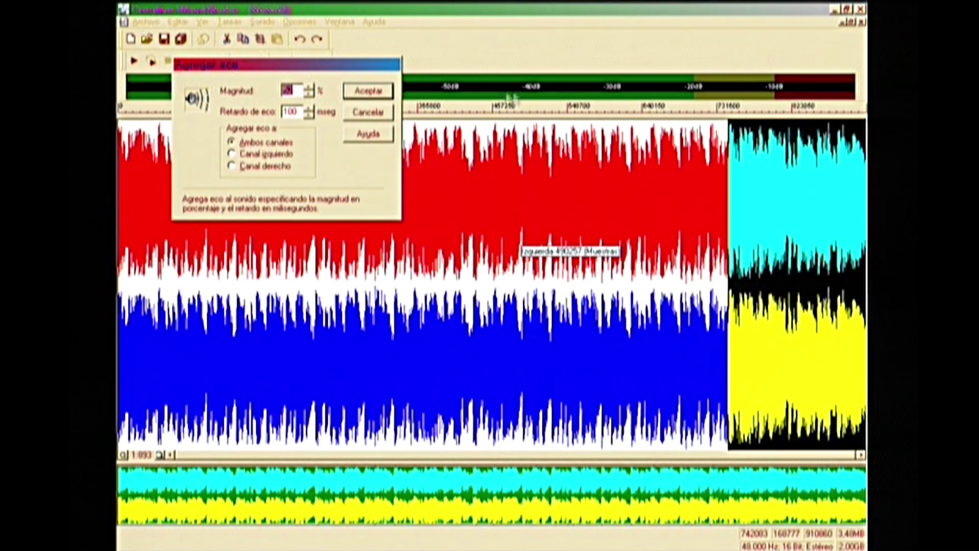
left_click(348, 93)
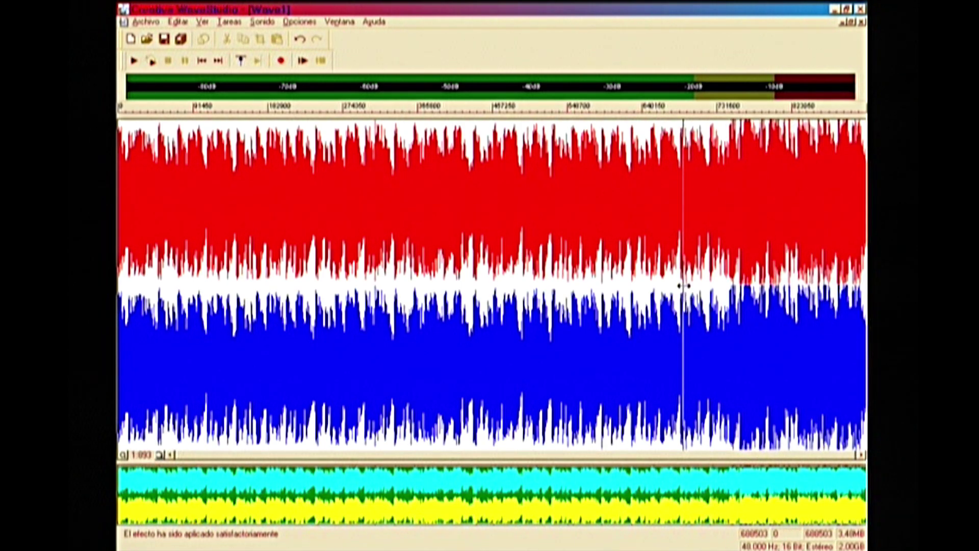
Step: Play the ending with the echo from about sample 688503 and undo the echo
key("space")
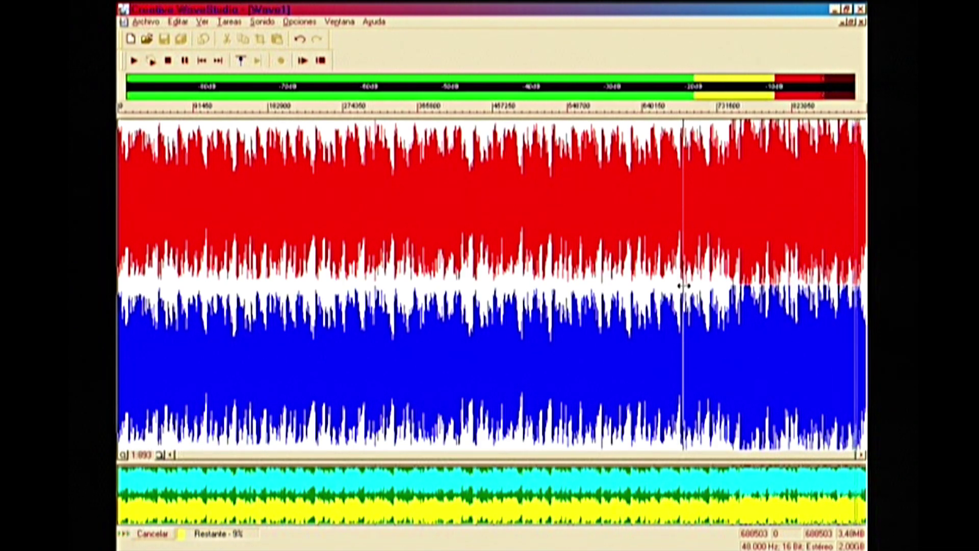
key("ctrl+z")
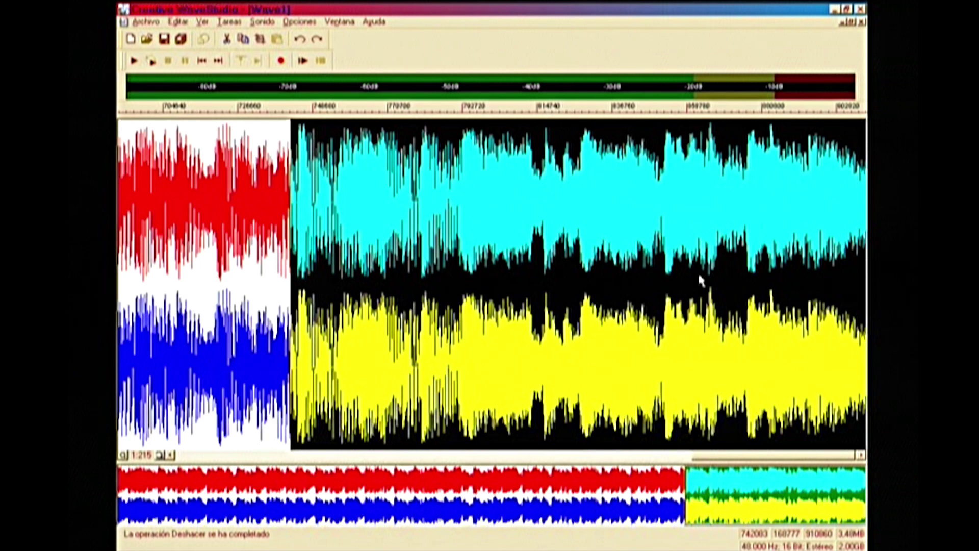
left_click(476, 226)
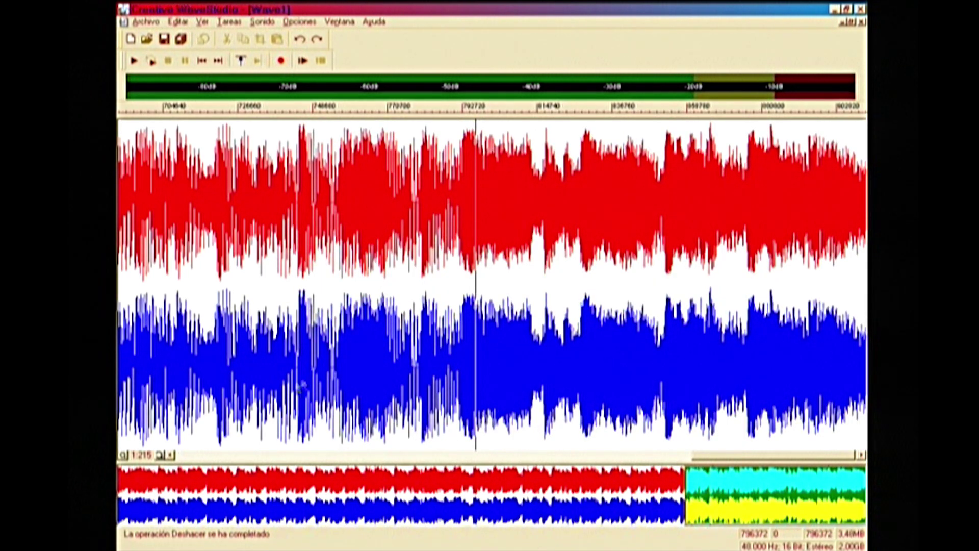
left_click(123, 454)
left_click(122, 454)
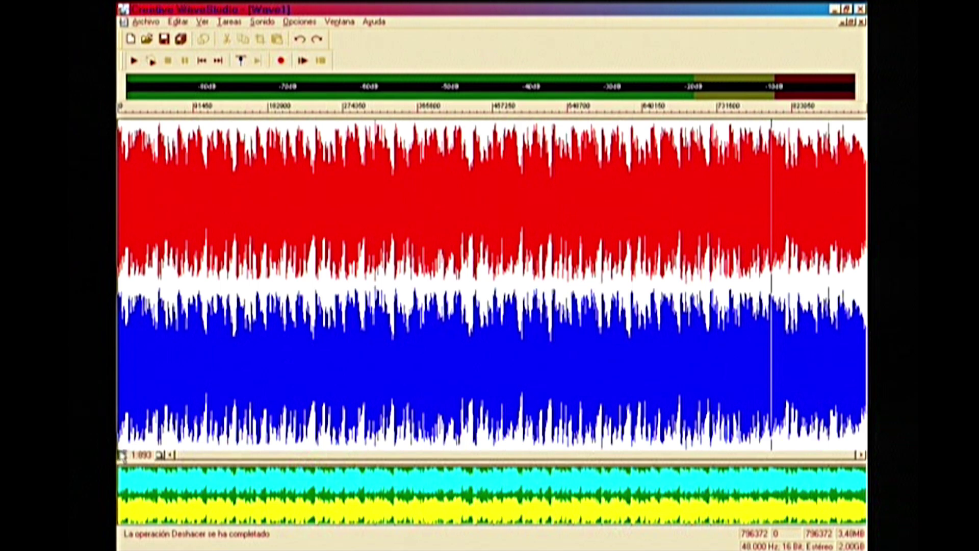
Step: Silence both channels from about sample 738511 to the end of the clip
left_click(230, 23)
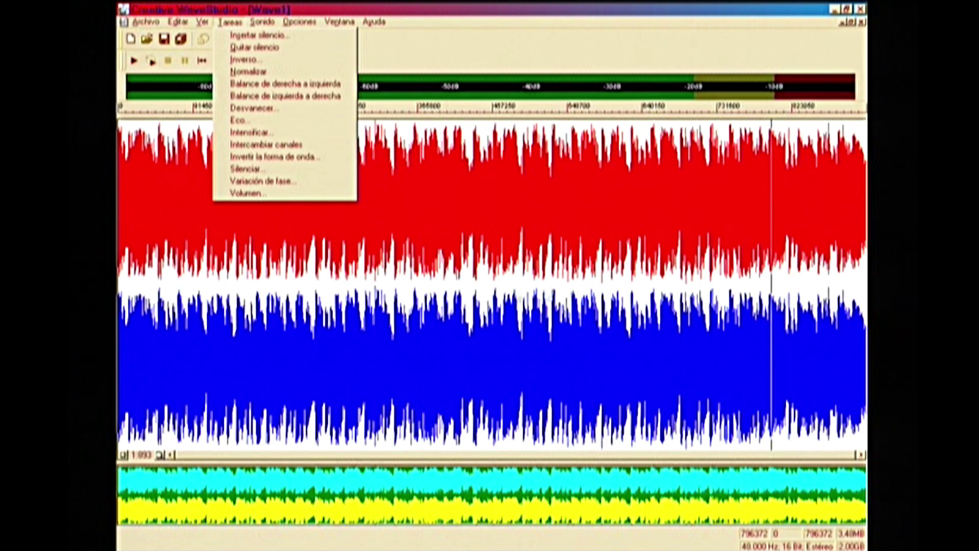
left_click(723, 289)
left_click_drag(723, 289, 866, 289)
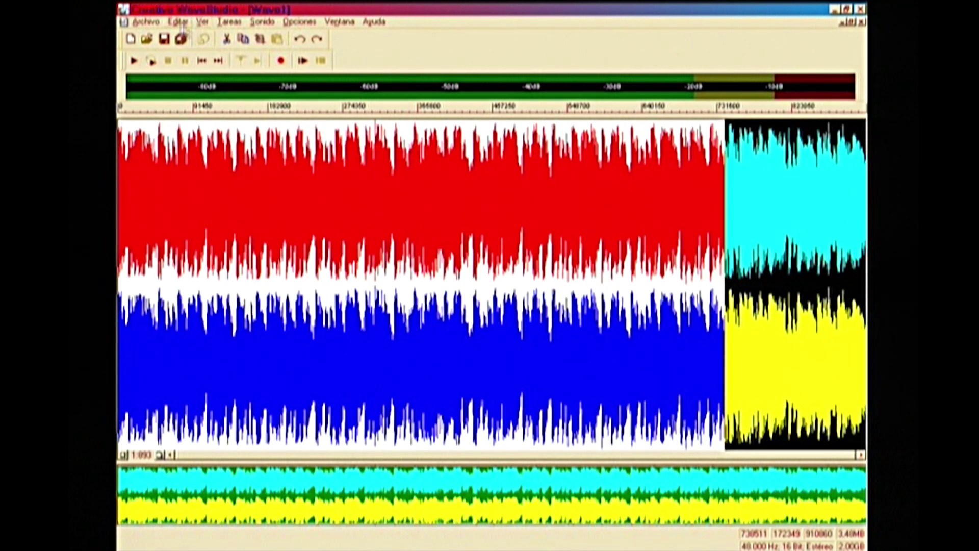
left_click(227, 22)
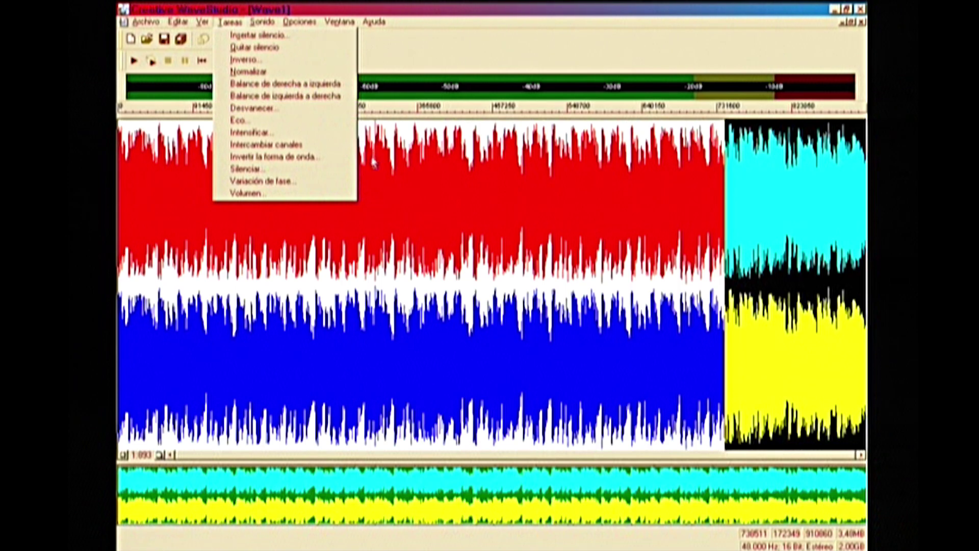
left_click(302, 172)
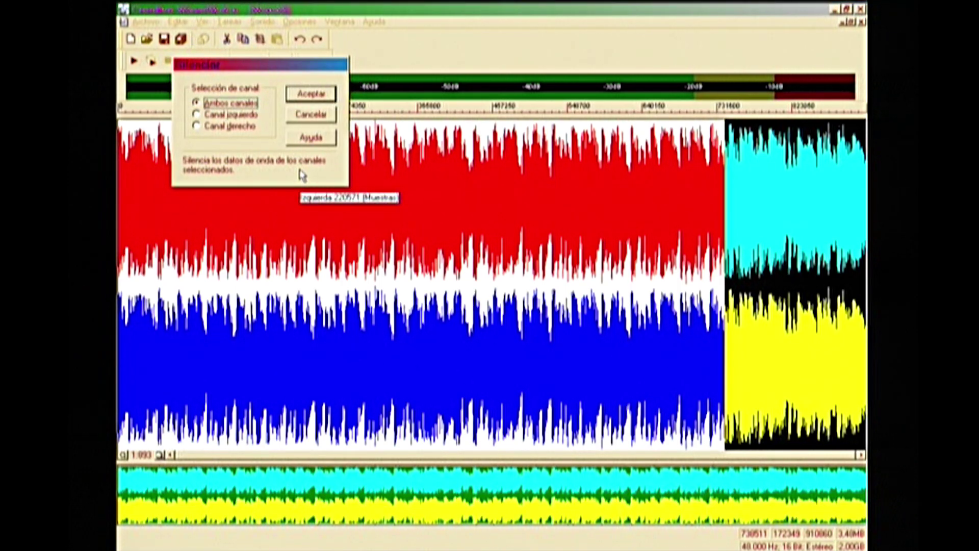
left_click(310, 95)
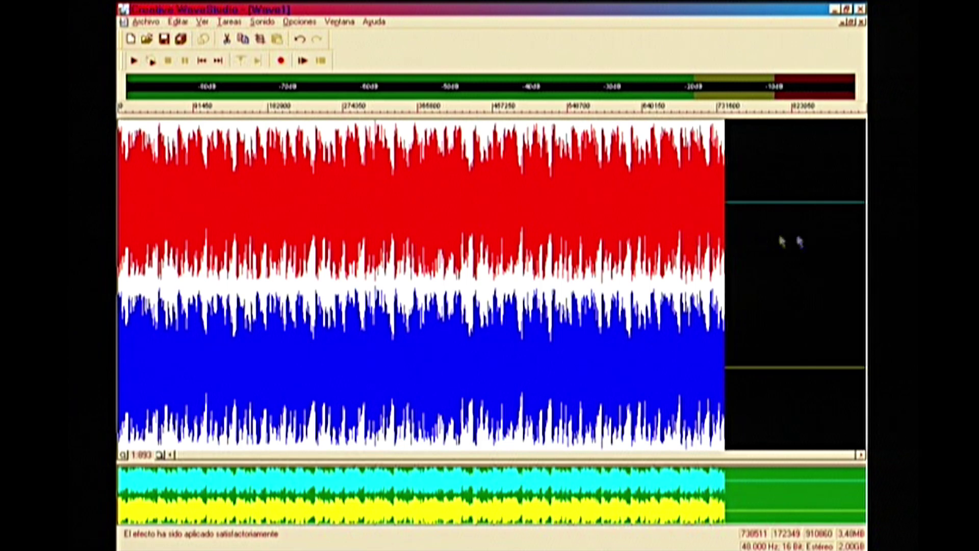
Step: Play the clip from about sample 570627 into the silenced ending and undo the silencing
left_click(796, 233)
left_click(587, 247)
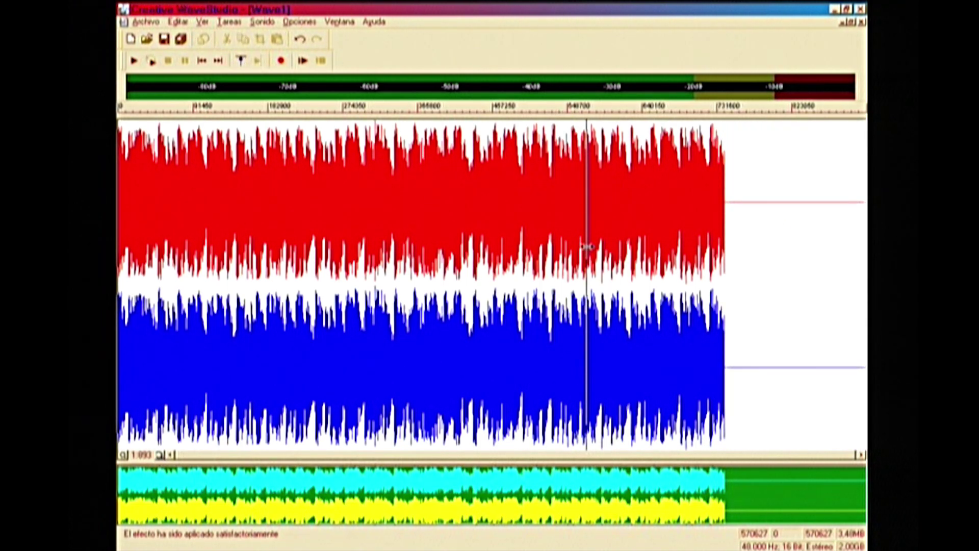
key("space")
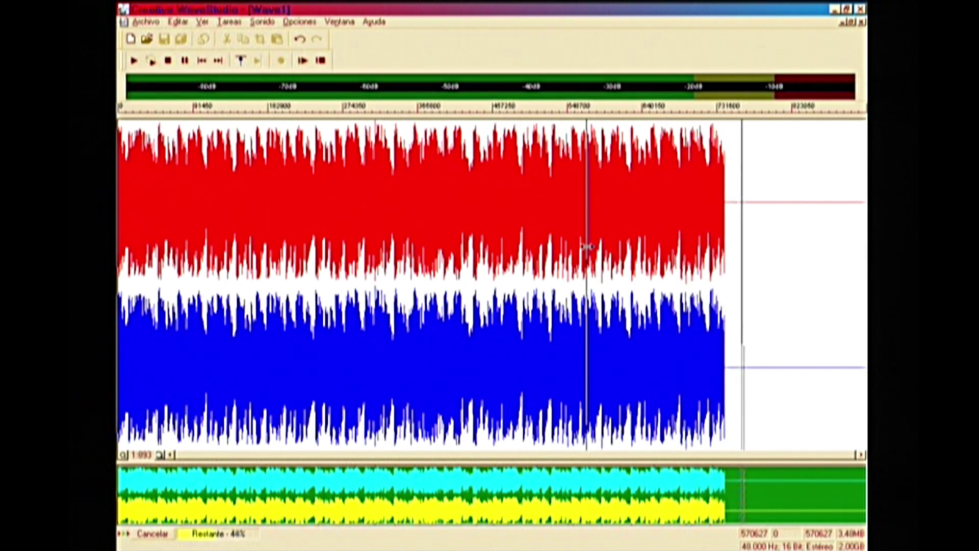
key("space")
key("ctrl+z")
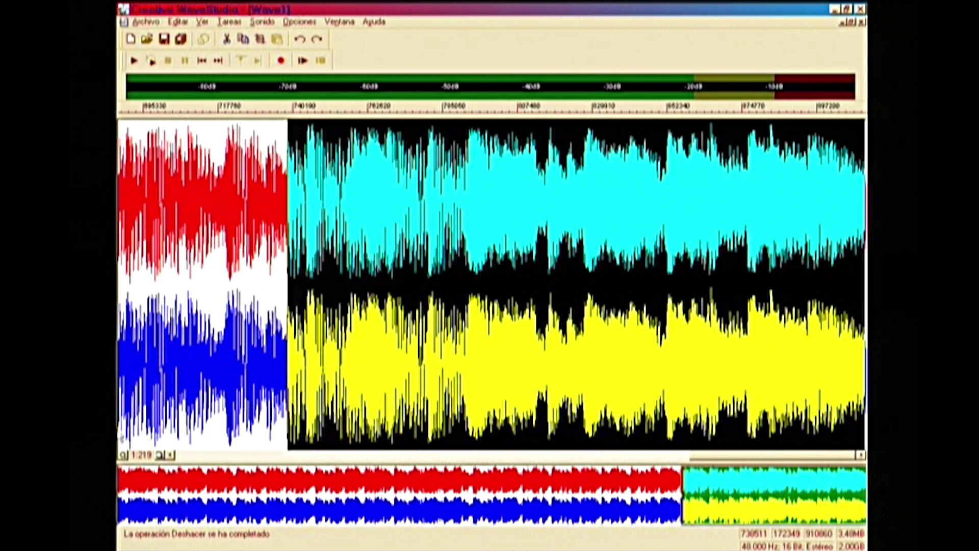
left_click(124, 455)
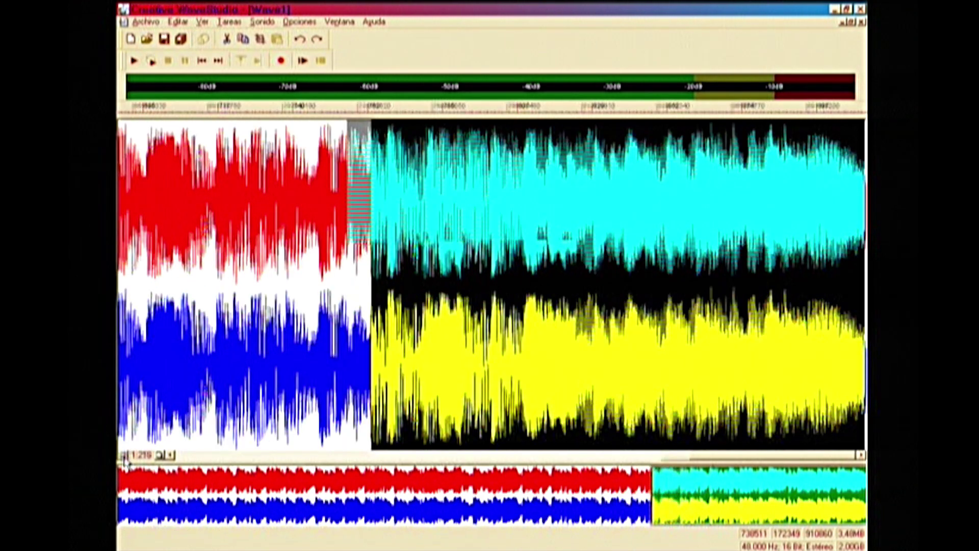
Step: Apply the right-to-left balance effect to the whole clip
left_click(384, 284)
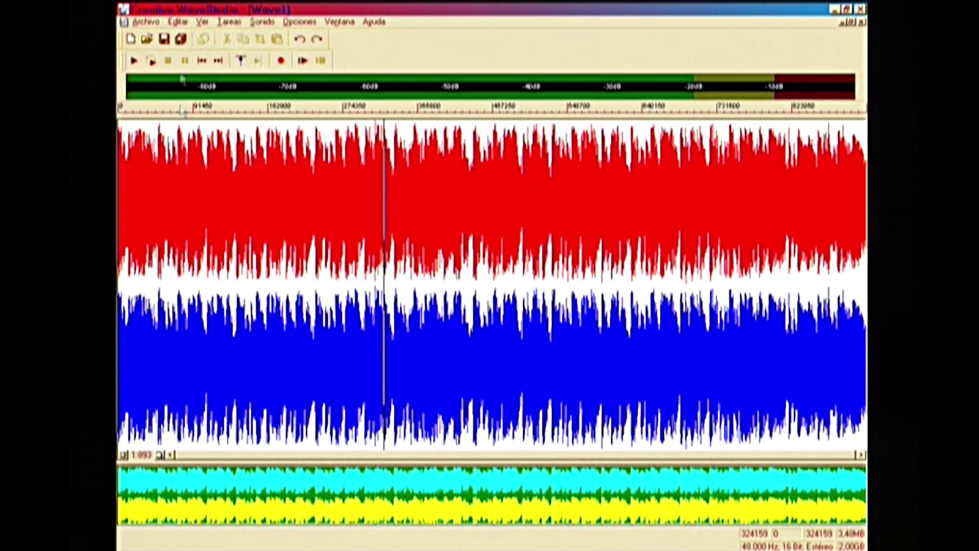
left_click(256, 25)
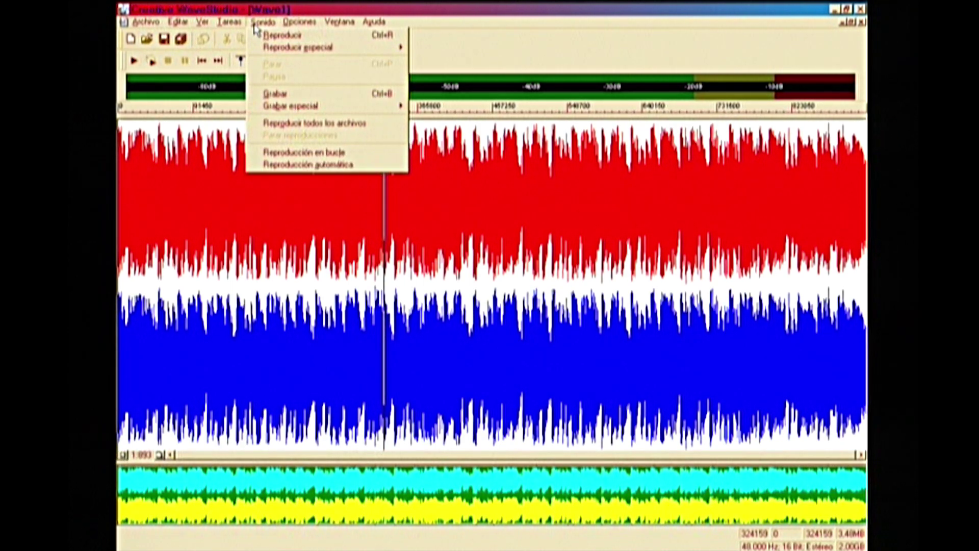
left_click(260, 22)
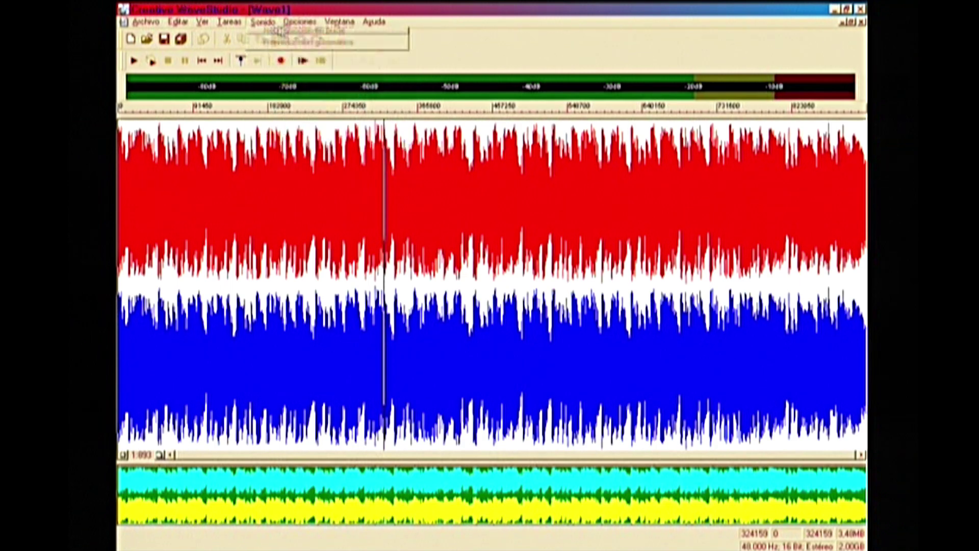
left_click(260, 22)
mouse_move(230, 22)
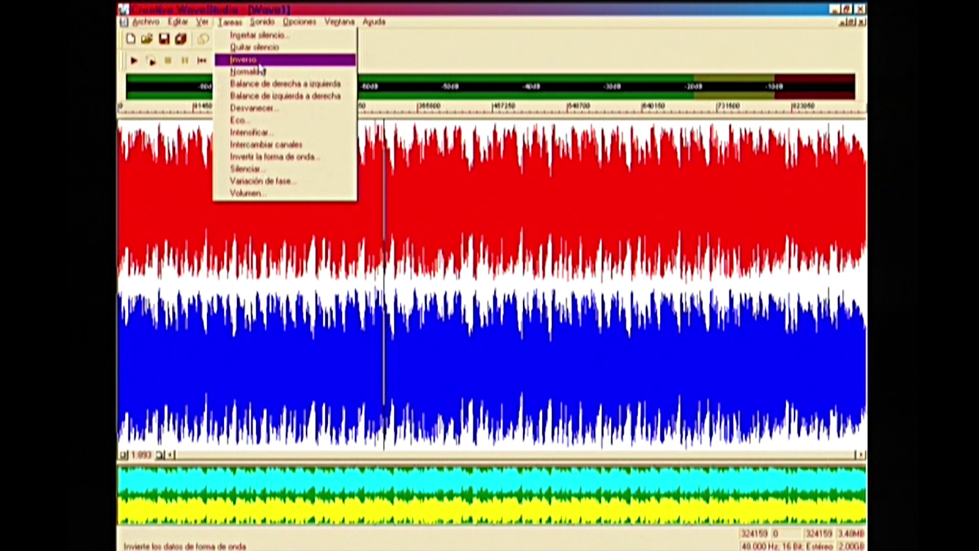
left_click(281, 89)
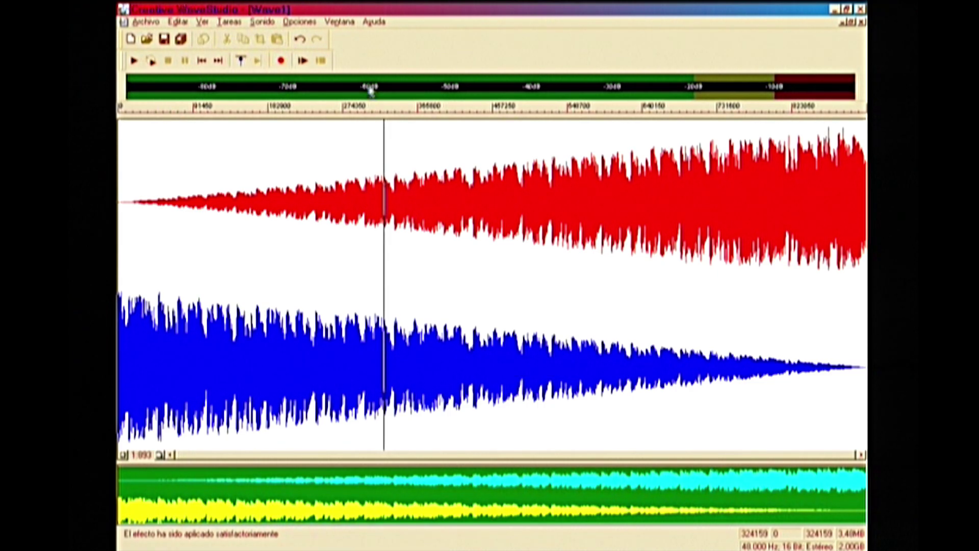
Step: Inspect the opening stretch of the right-to-left balanced clip and play it from the beginning
left_click(232, 165)
left_click_drag(232, 166, 119, 166)
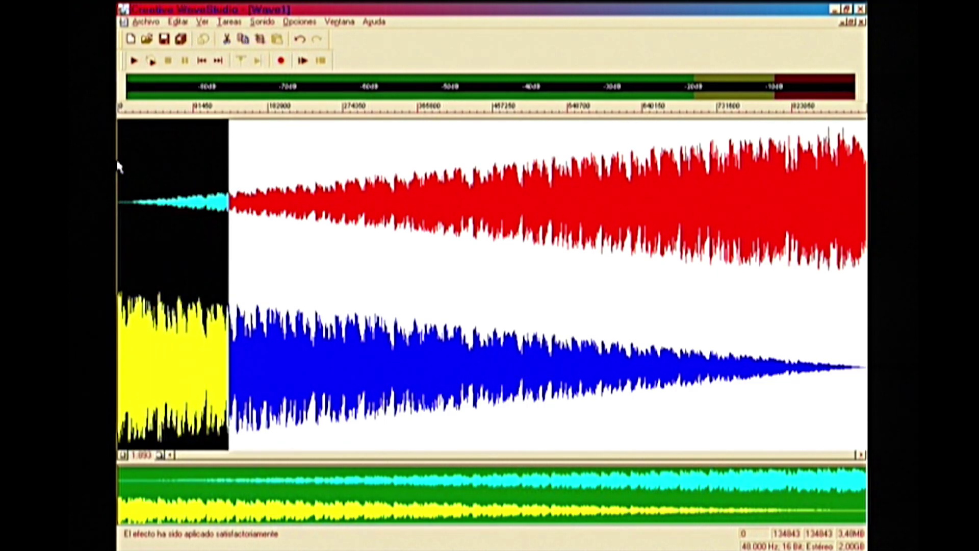
left_click(192, 152)
left_click_drag(192, 150, 118, 153)
left_click(153, 159)
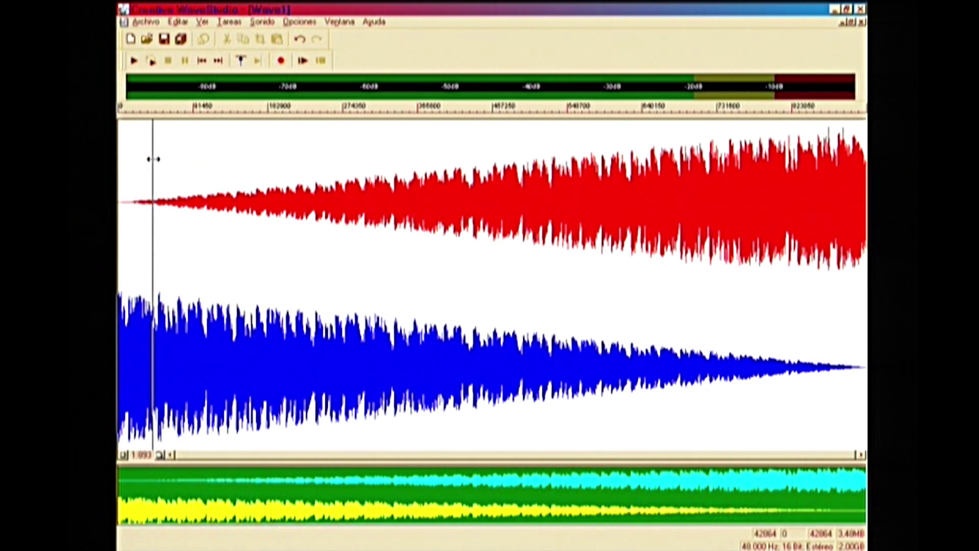
left_click_drag(171, 261, 119, 257)
left_click(299, 238)
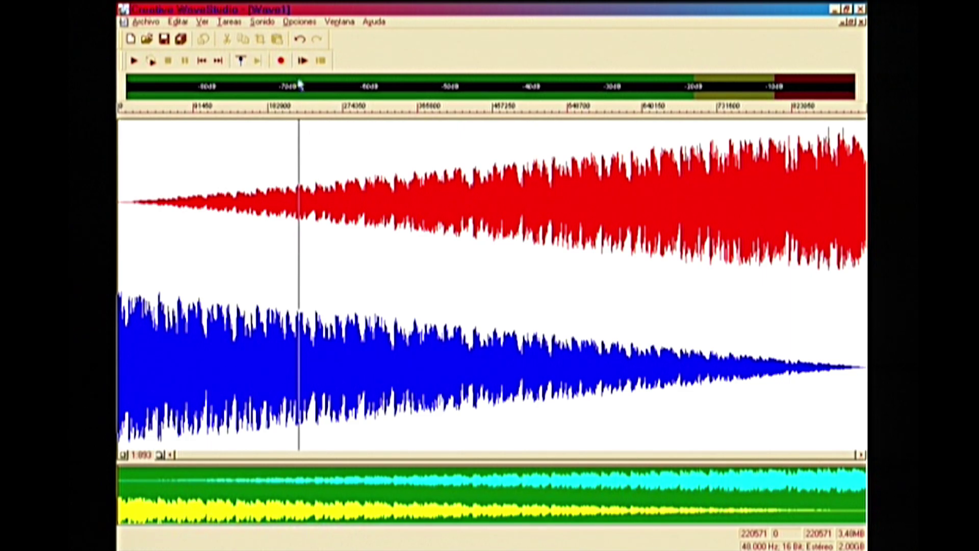
left_click(201, 64)
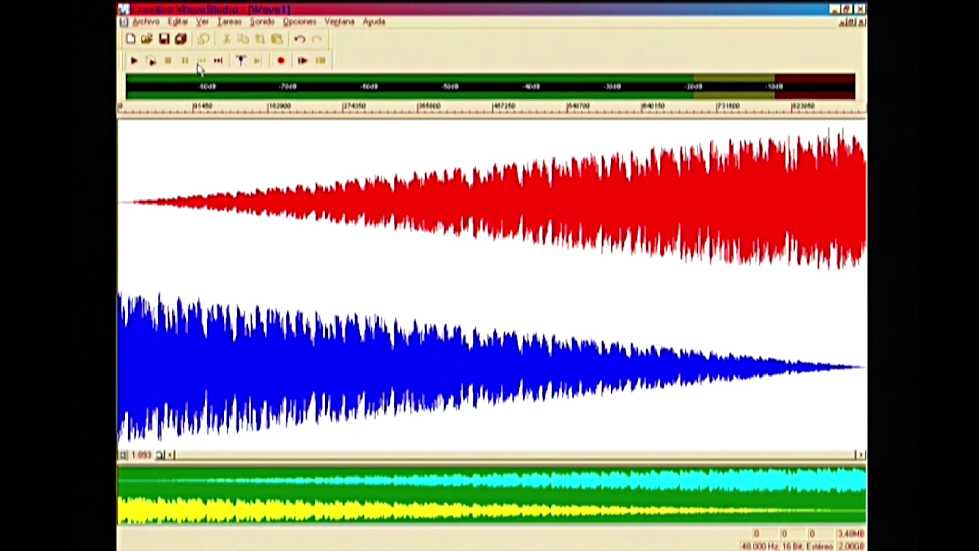
left_click(134, 62)
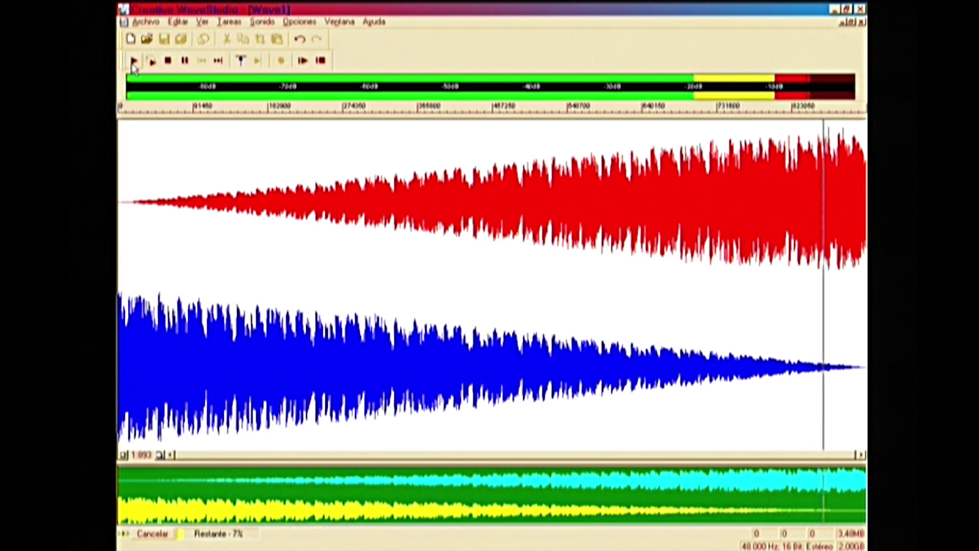
Step: Apply the left-to-right balance effect to the whole clip in place of the right-to-left balance
left_click(230, 22)
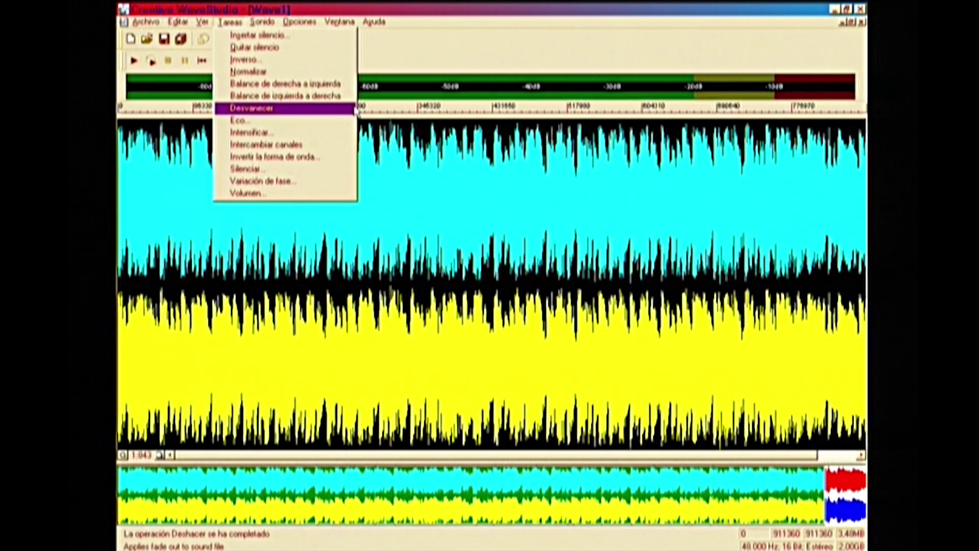
left_click(320, 98)
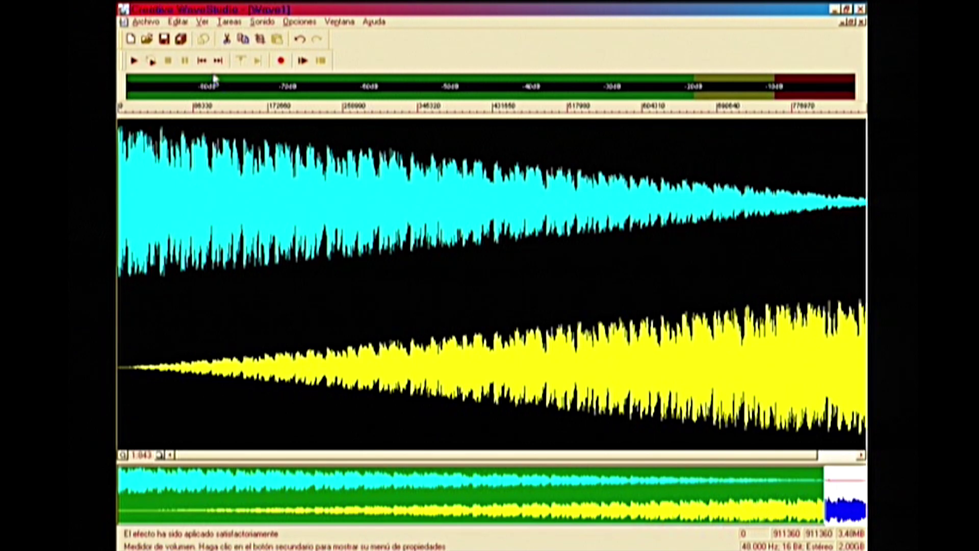
Step: Return to the start of the clip, undo the left-to-right balance and clear the selection
left_click(202, 60)
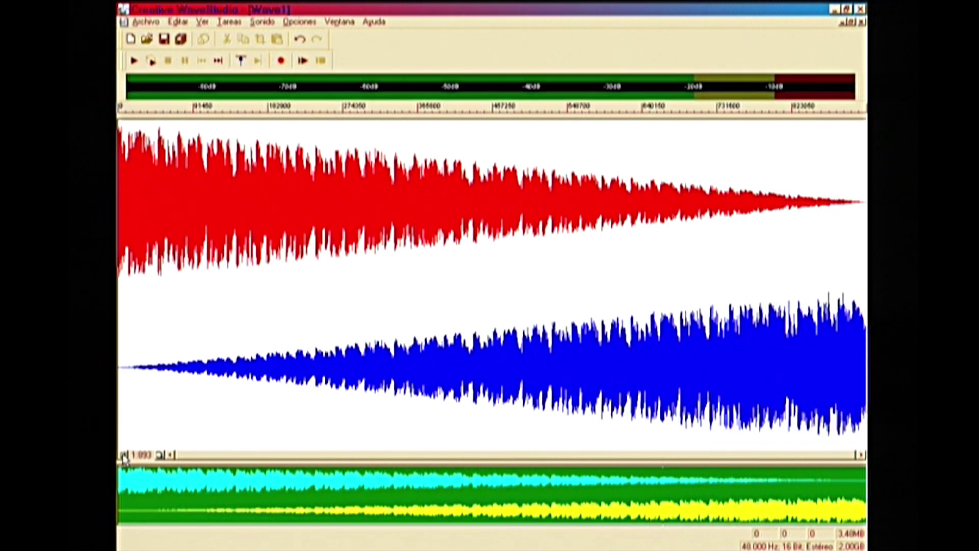
key("ctrl+z")
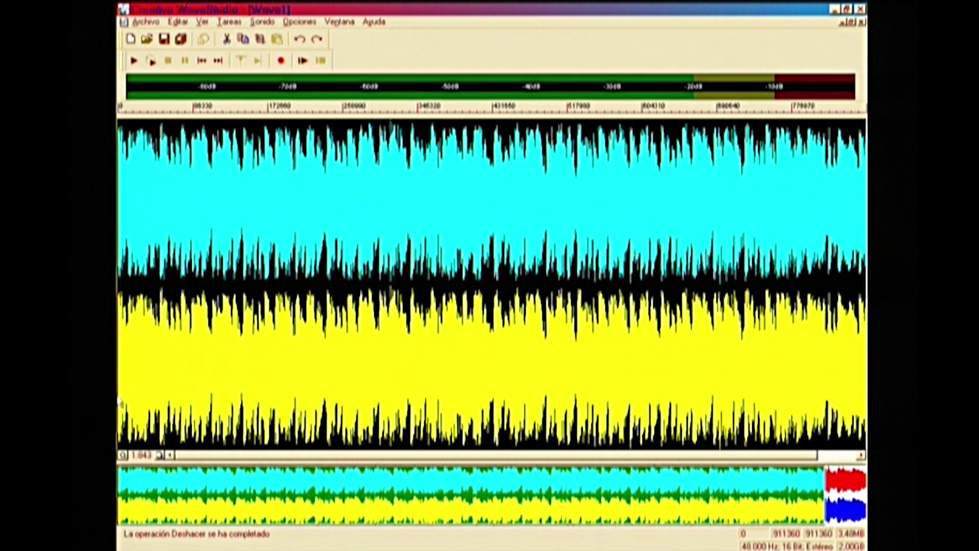
left_click(231, 318)
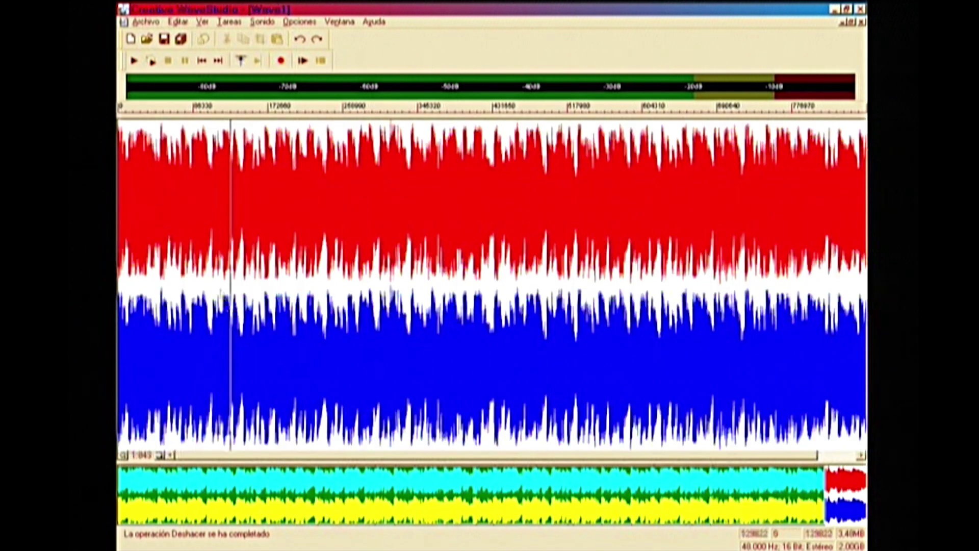
Step: View the volume adjustment settings for the left and right channels, cancel them and return to the start of the clip
left_click(229, 22)
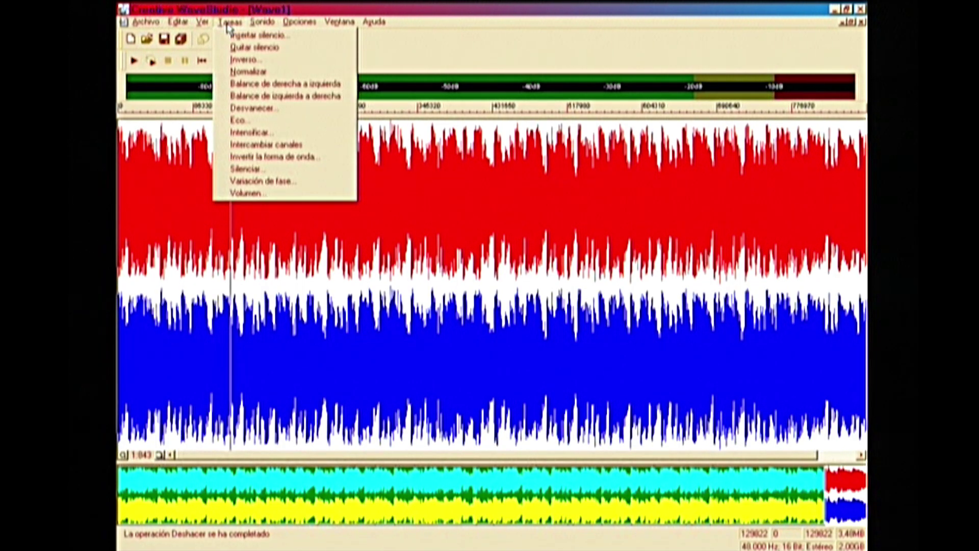
left_click(313, 193)
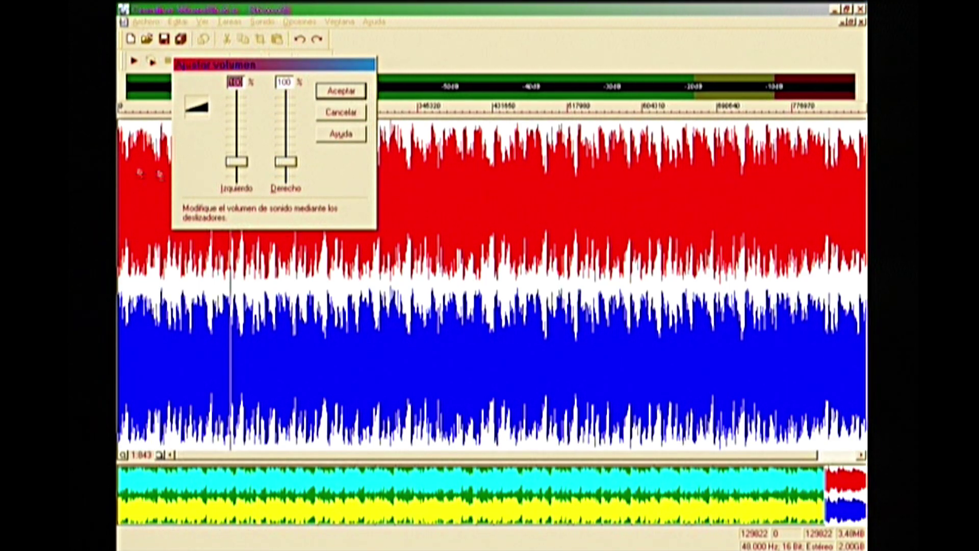
left_click(336, 112)
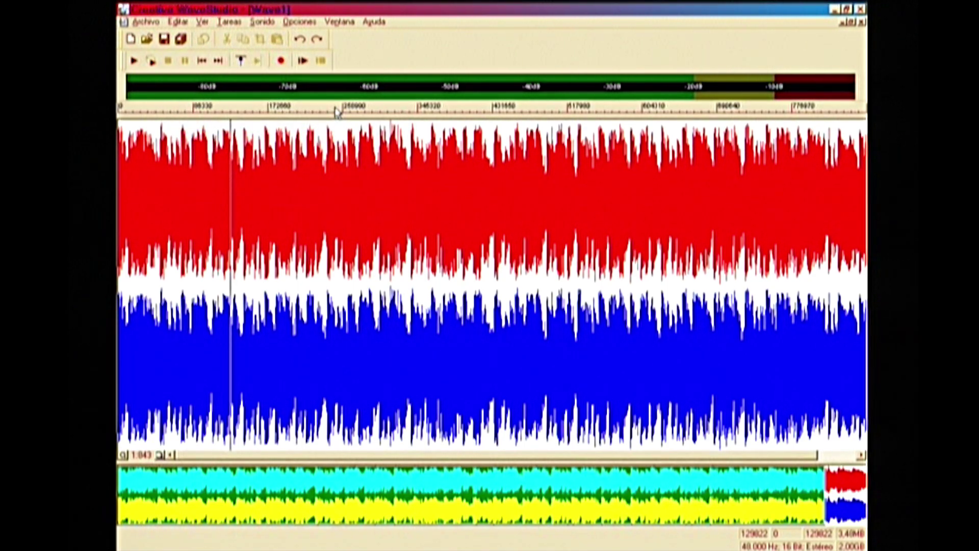
left_click(502, 260)
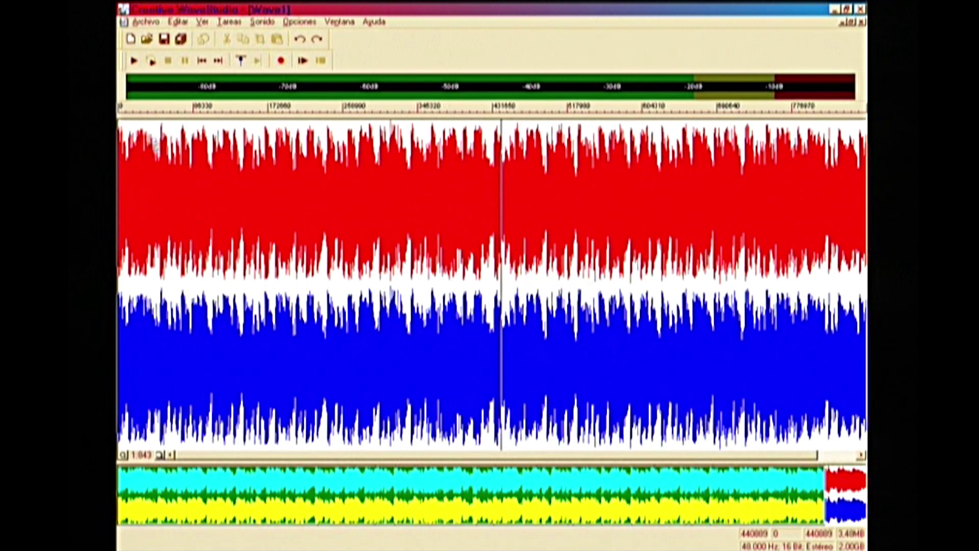
left_click(202, 61)
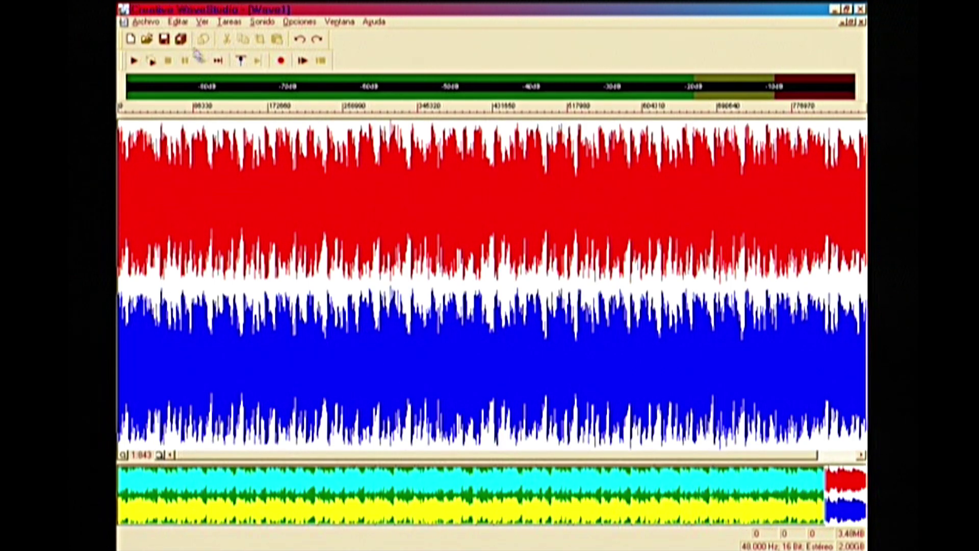
Step: Start saving the recorded clip as a sound file and choose the root of the Maxtor (C:) drive as destination
left_click(164, 40)
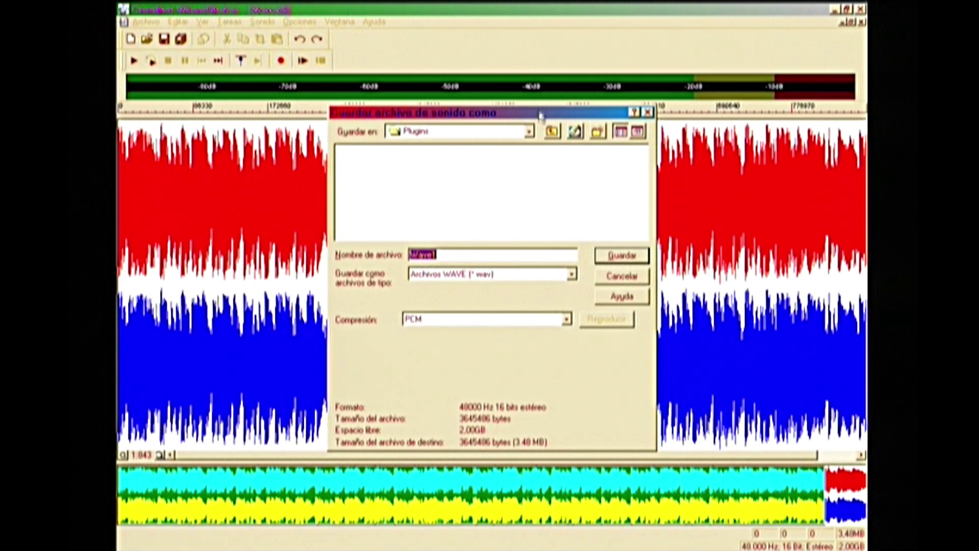
left_click(529, 132)
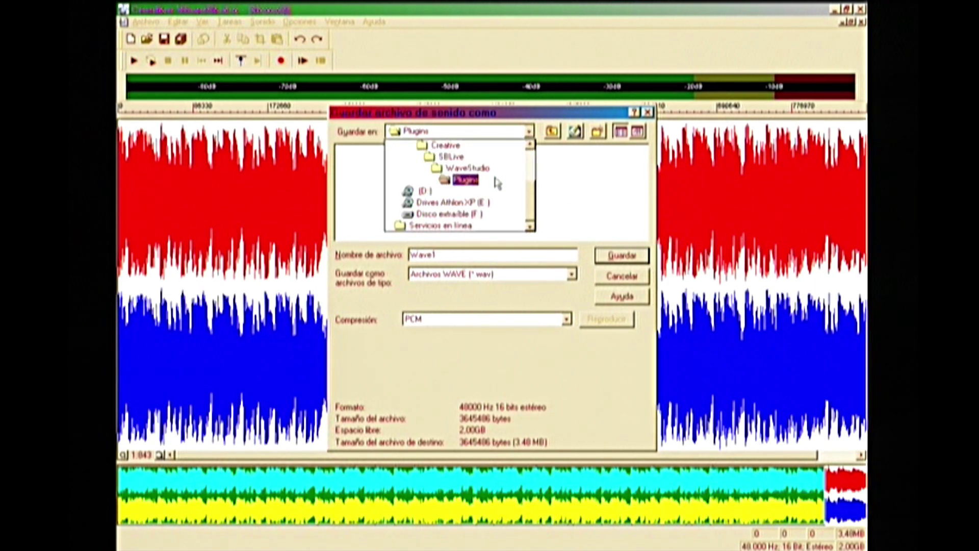
scroll(497, 184, "up", 2)
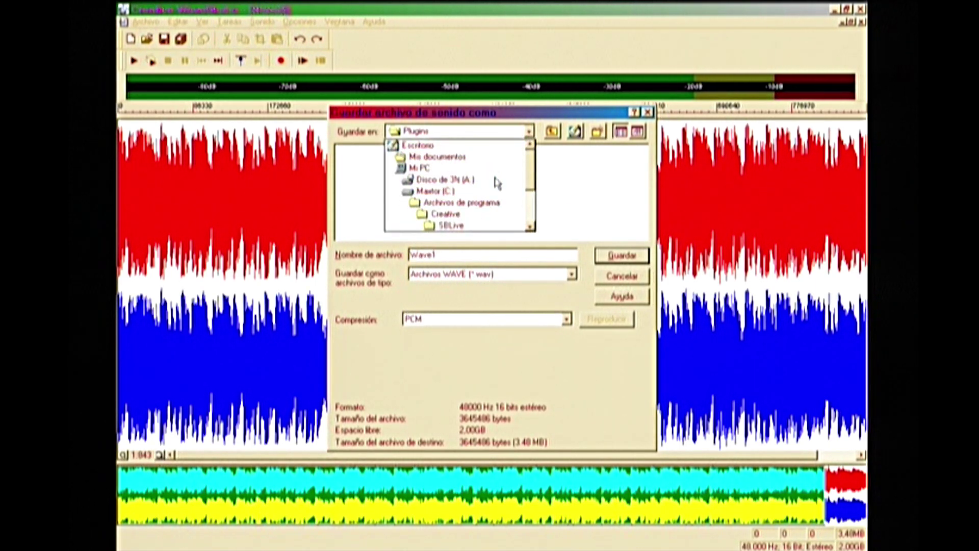
left_click(433, 191)
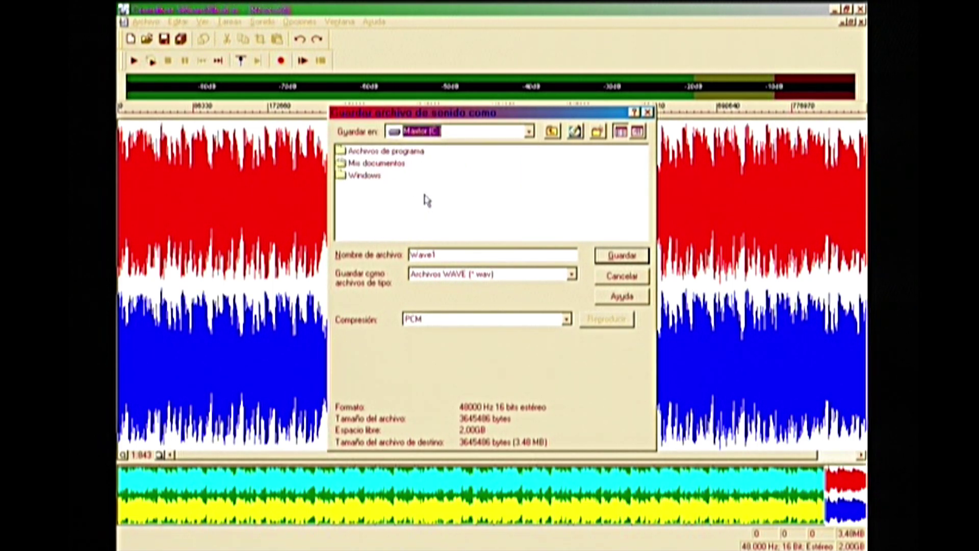
Step: Create a new folder named Wave Studio in the root of the C: drive
right_click(464, 178)
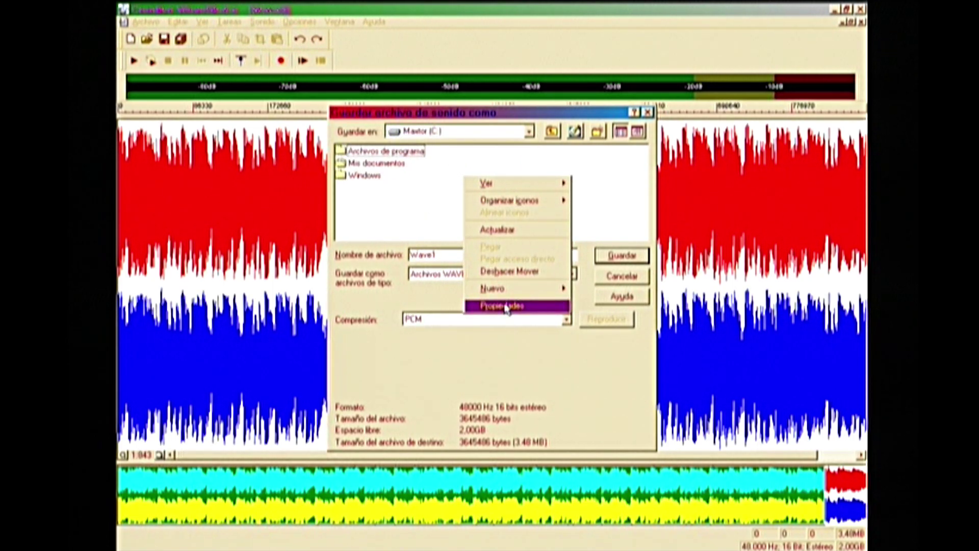
mouse_move(509, 289)
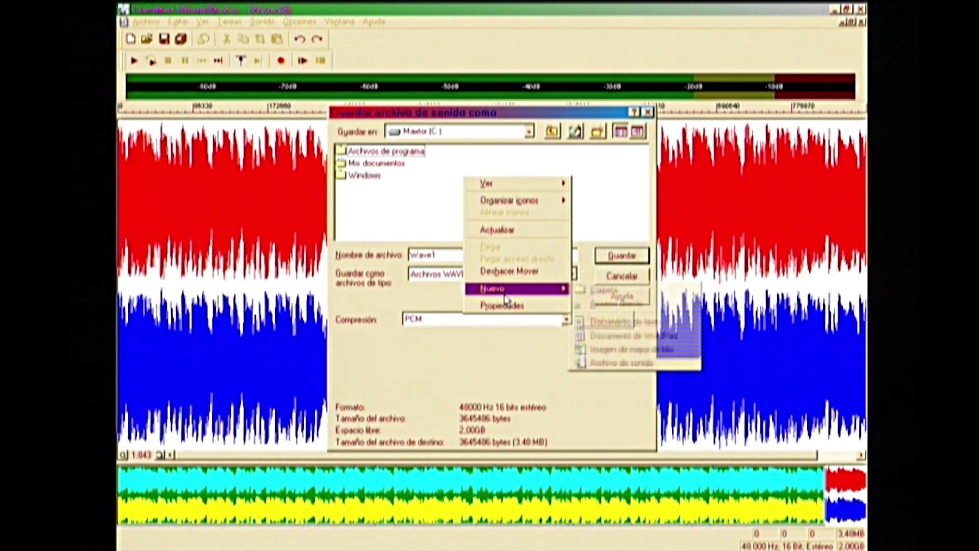
left_click(602, 289)
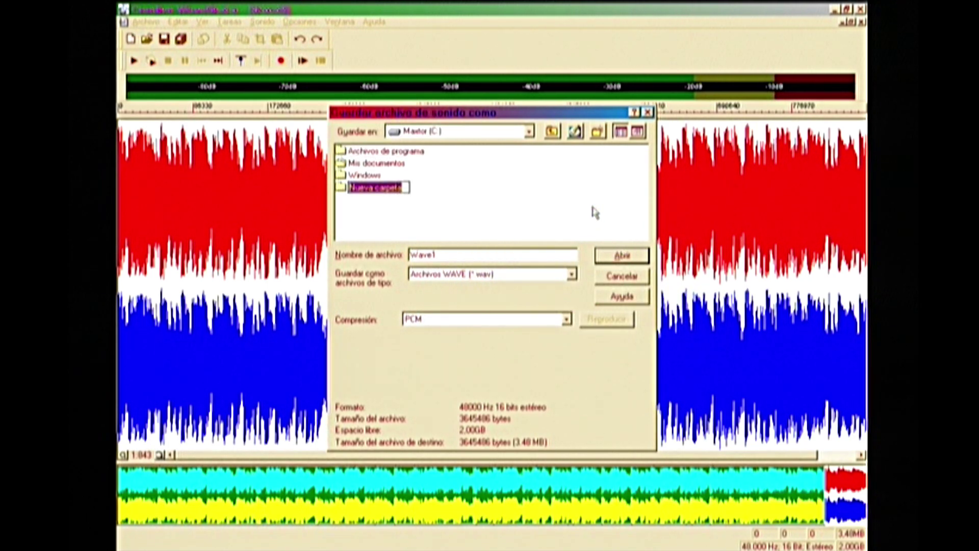
key("BackSpace")
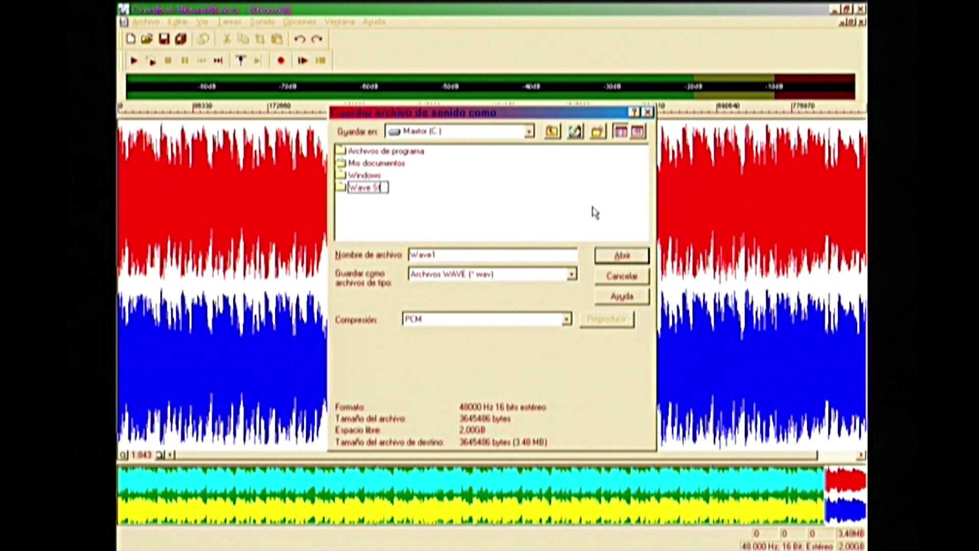
type("io")
key("BackSpace")
key("BackSpace")
type("io")
Step: Save the clip in the Wave Studio folder as a PCM WAVE file named Prueba 1 and close WaveStudio
double_click(342, 190)
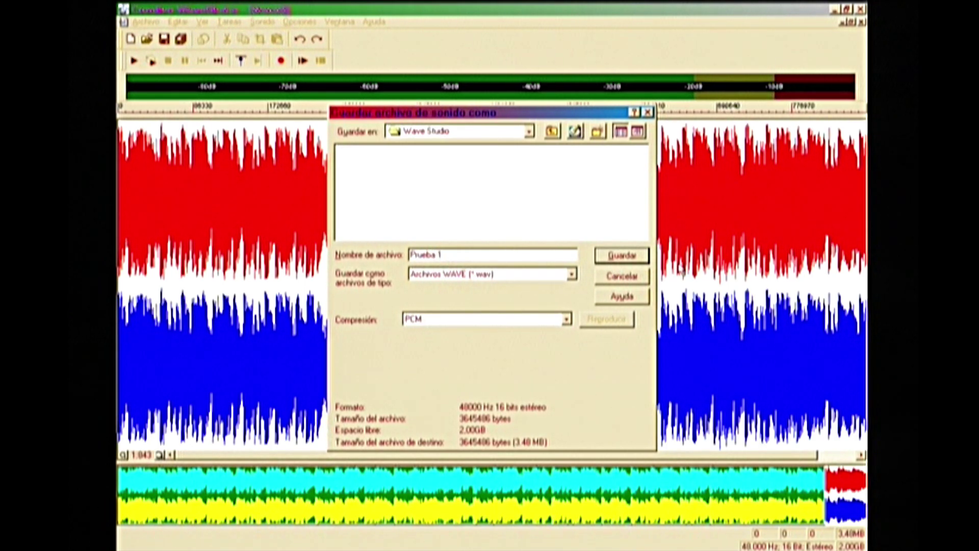
left_click(622, 256)
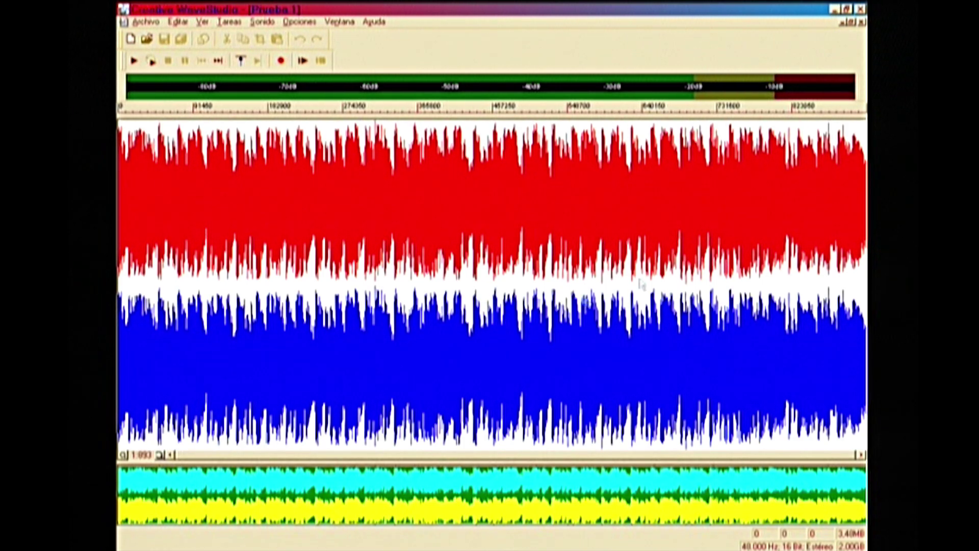
left_click(861, 23)
left_click(861, 9)
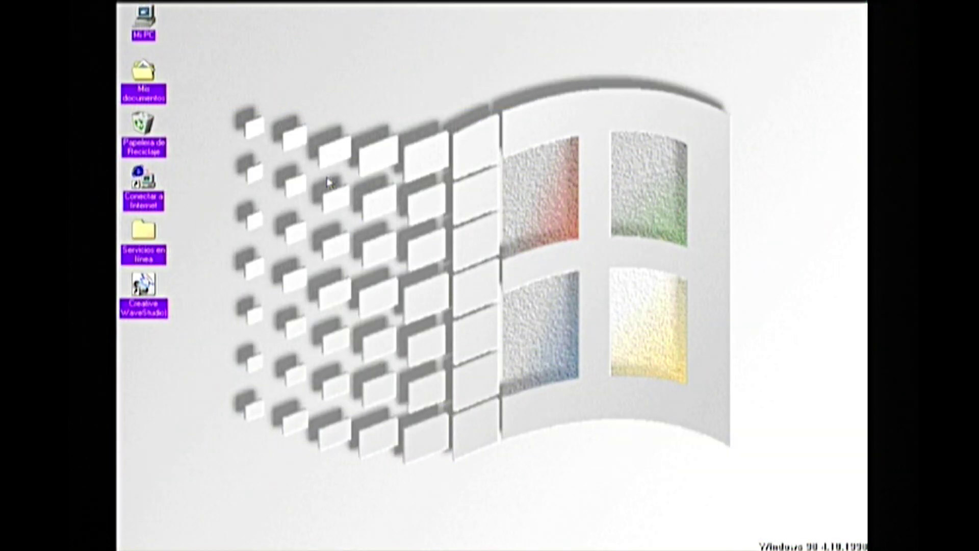
Step: Switch to Windows Explorer and open the Wave Studio folder on the C: drive
mouse_move(161, 535)
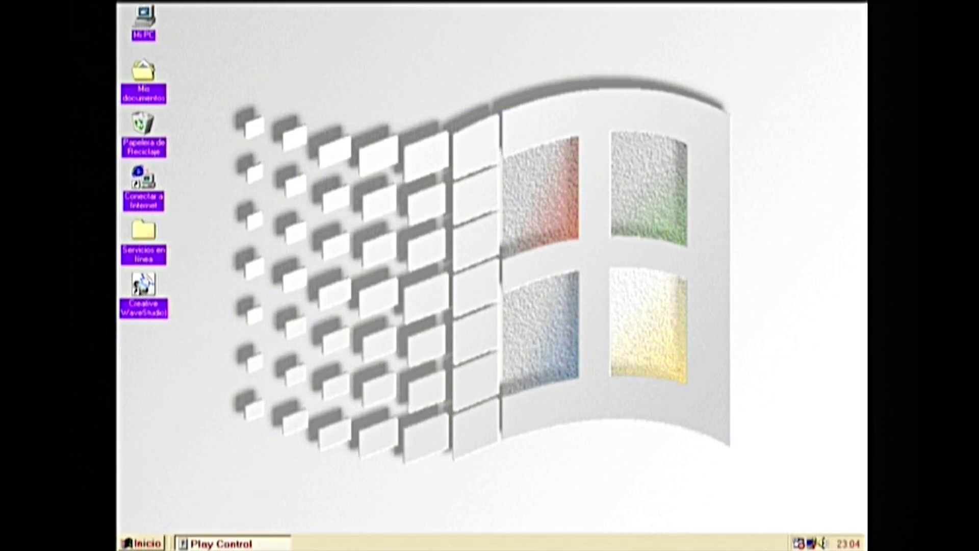
left_click(128, 544)
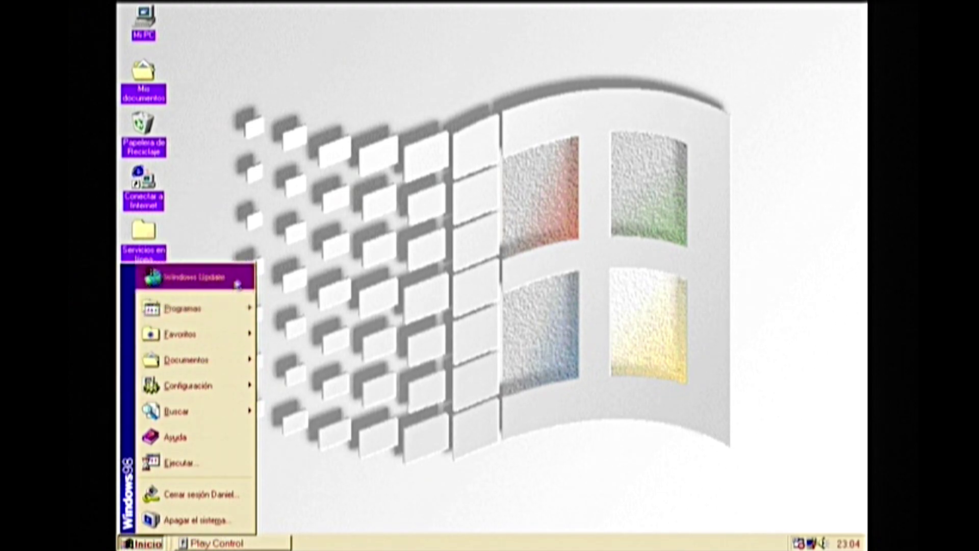
mouse_move(233, 317)
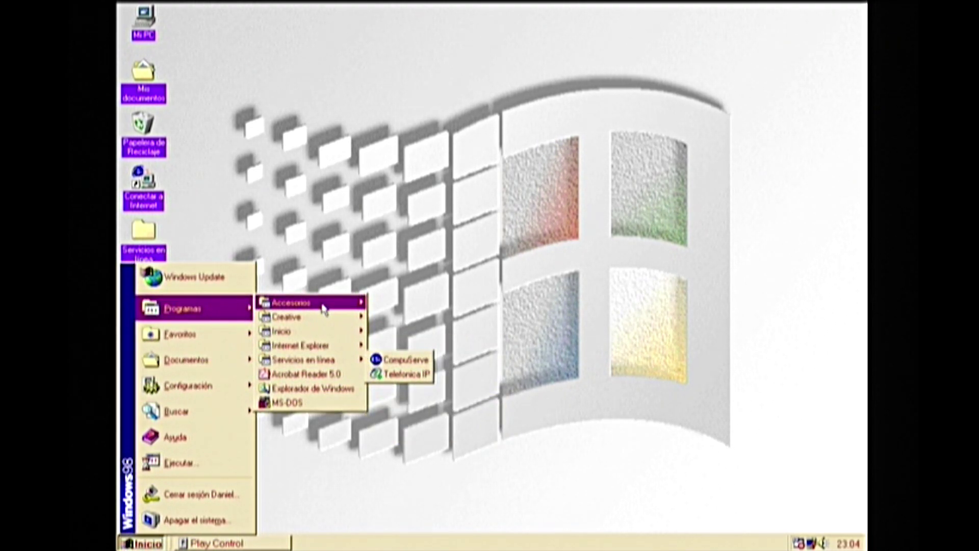
left_click(325, 392)
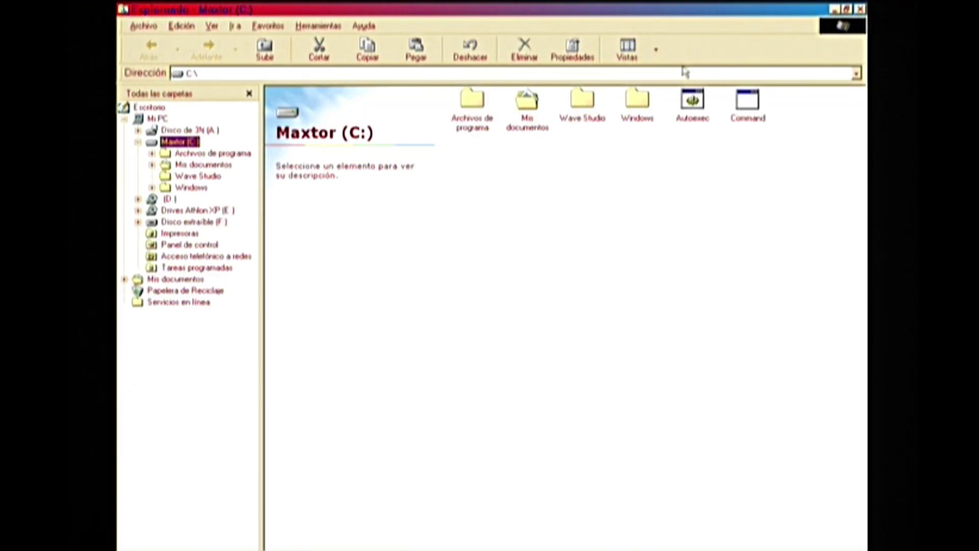
double_click(602, 121)
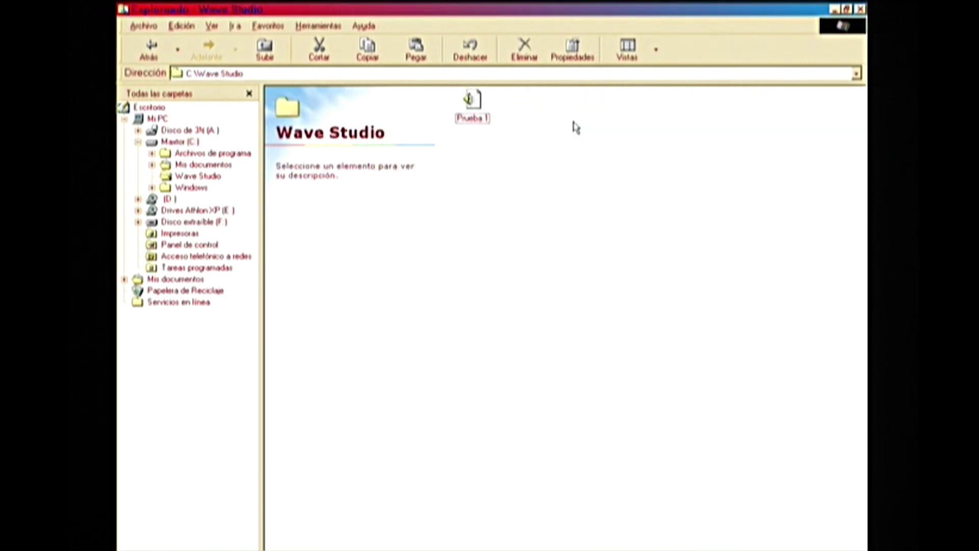
Step: Play the saved Prueba 1 recording through to its end and close the media player
left_click(479, 122)
double_click(478, 122)
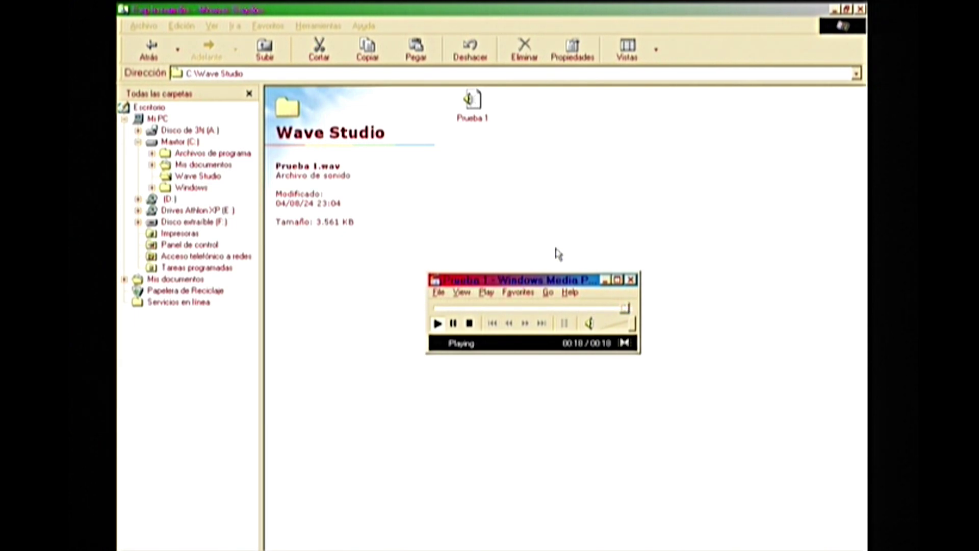
left_click(631, 280)
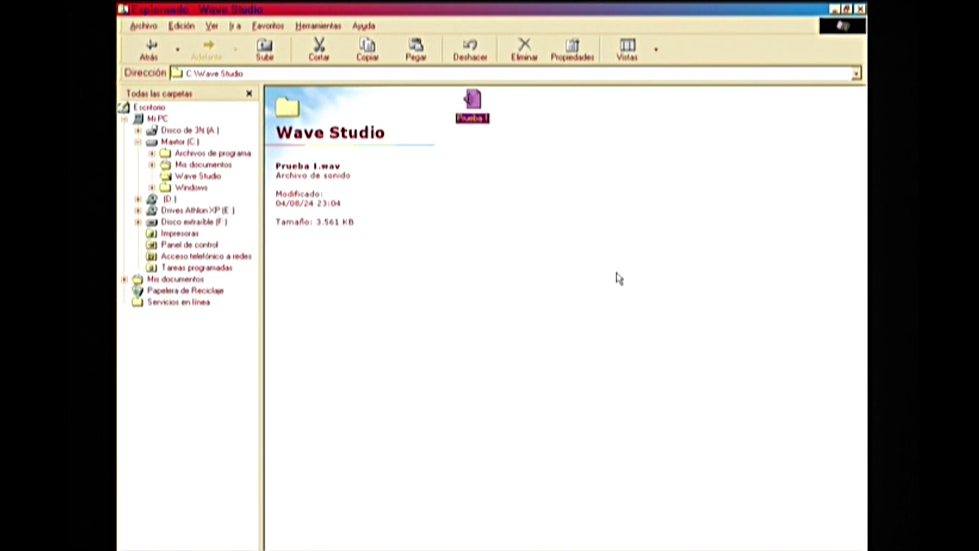
Step: Minimise the Explorer window and switch to Creative WaveStudio with a new empty wave file
mouse_move(134, 549)
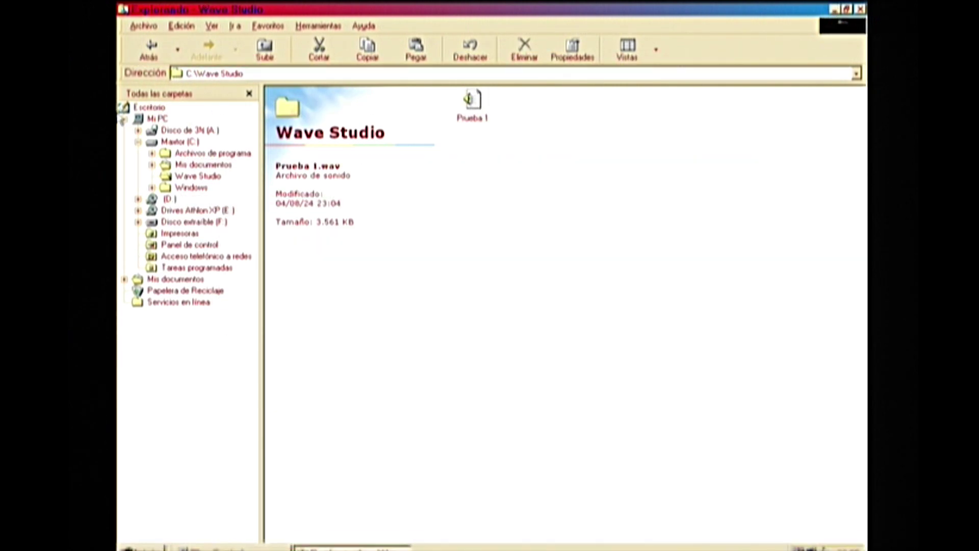
left_click(834, 9)
left_click(144, 301)
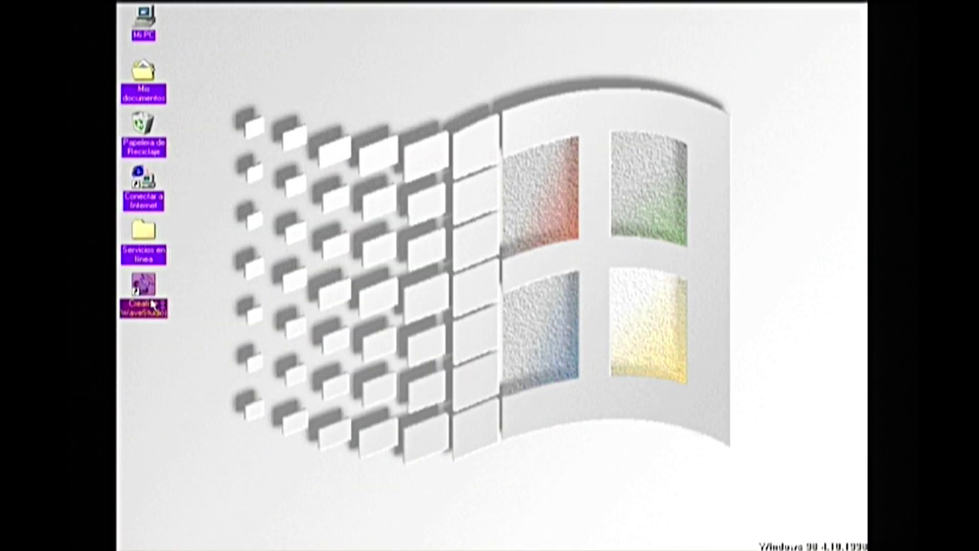
double_click(144, 301)
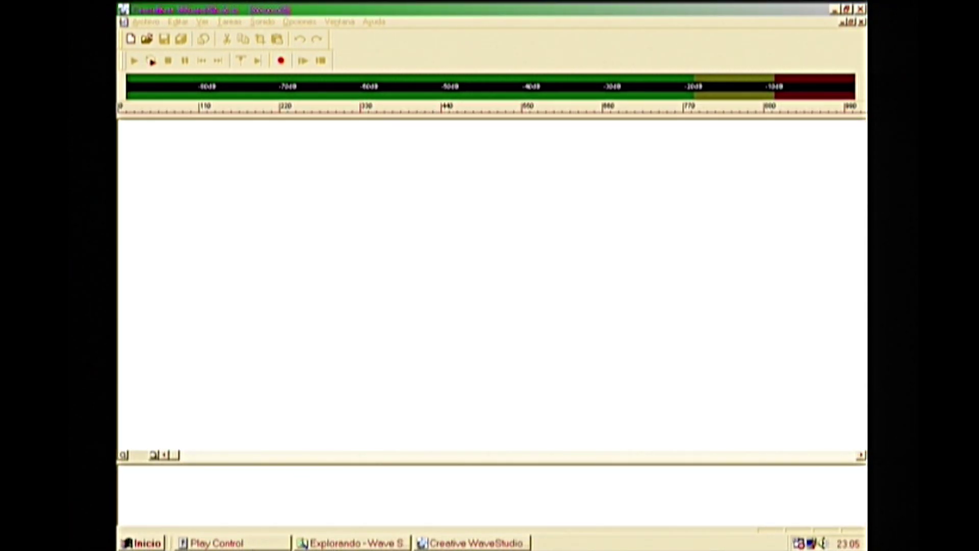
Step: Unmute Line-In in the Play Control mixer, minimise the mixer and record a new clip in WaveStudio
left_click(222, 545)
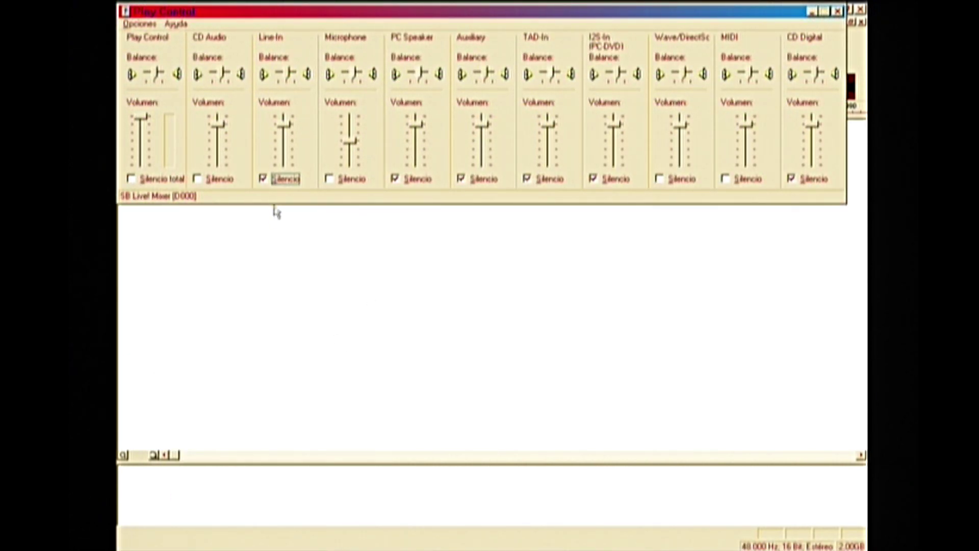
left_click(274, 184)
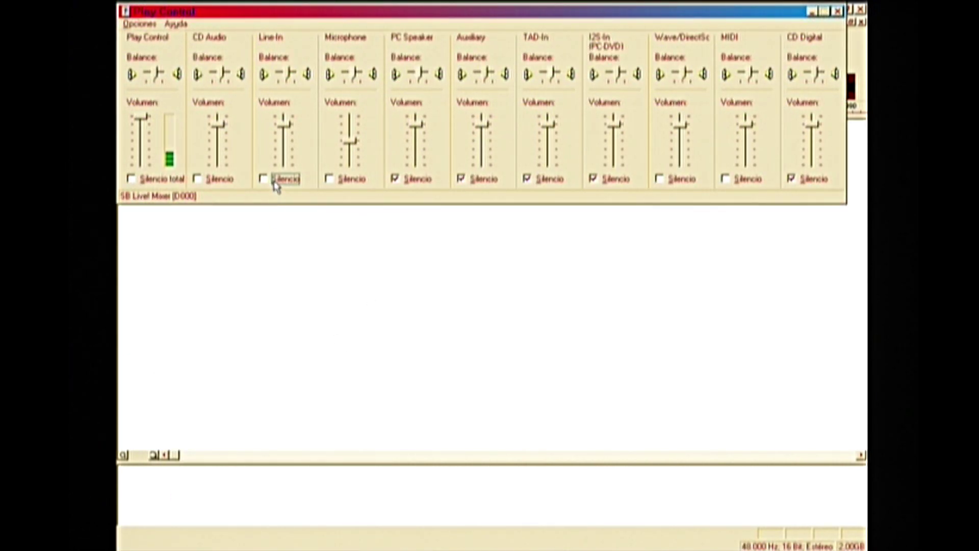
left_click(811, 11)
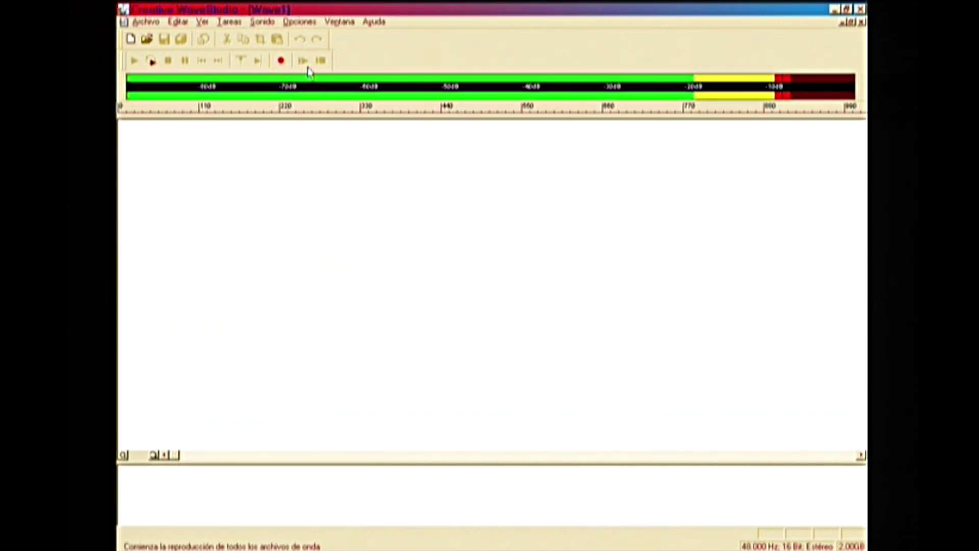
left_click(284, 66)
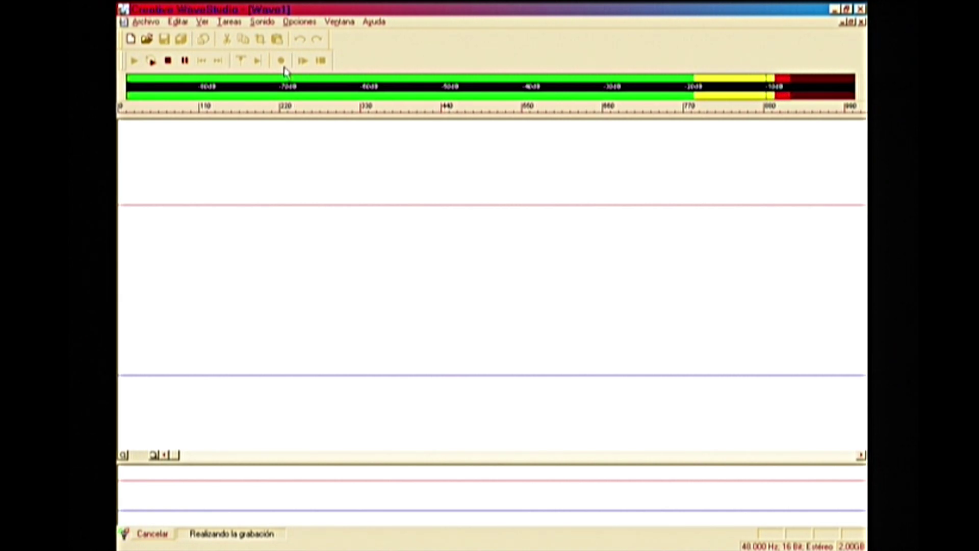
left_click(170, 62)
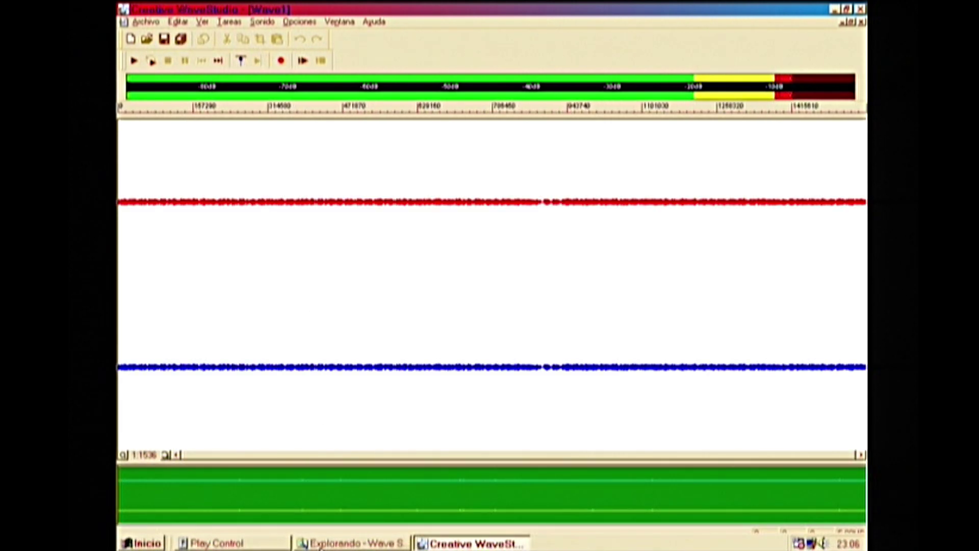
Step: Mute Line-In in the Play Control mixer and minimise the mixer
left_click(253, 547)
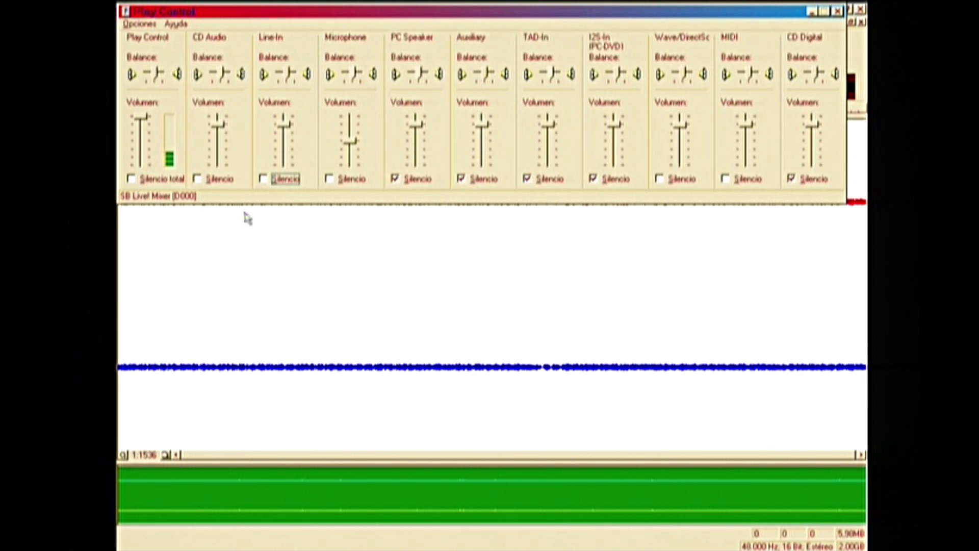
left_click(298, 179)
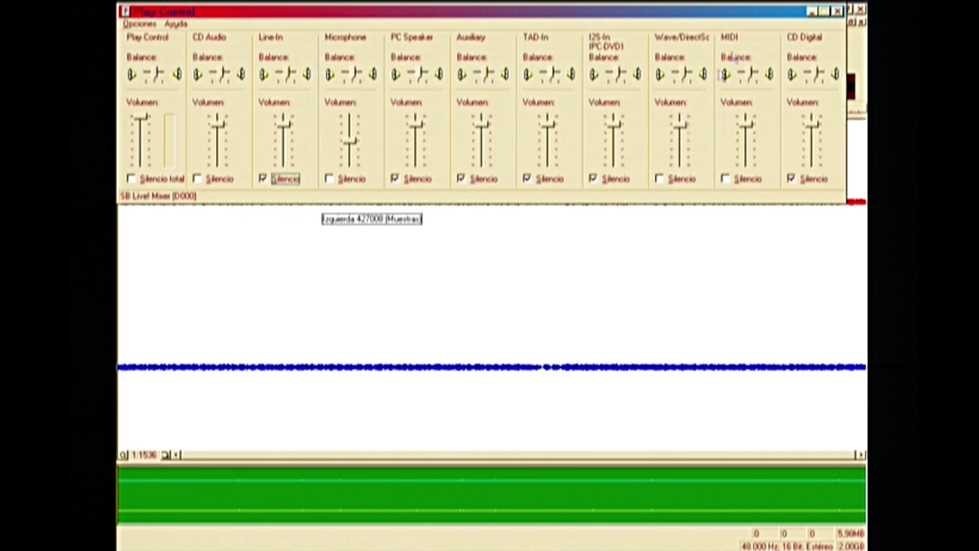
left_click(817, 13)
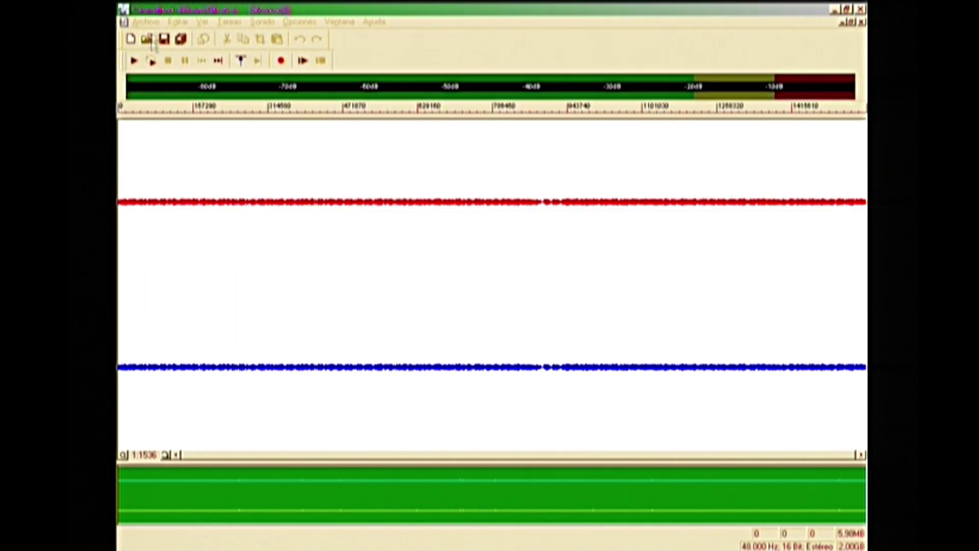
Step: Normalise the newly recorded clip to its maximum amplitude
left_click(220, 15)
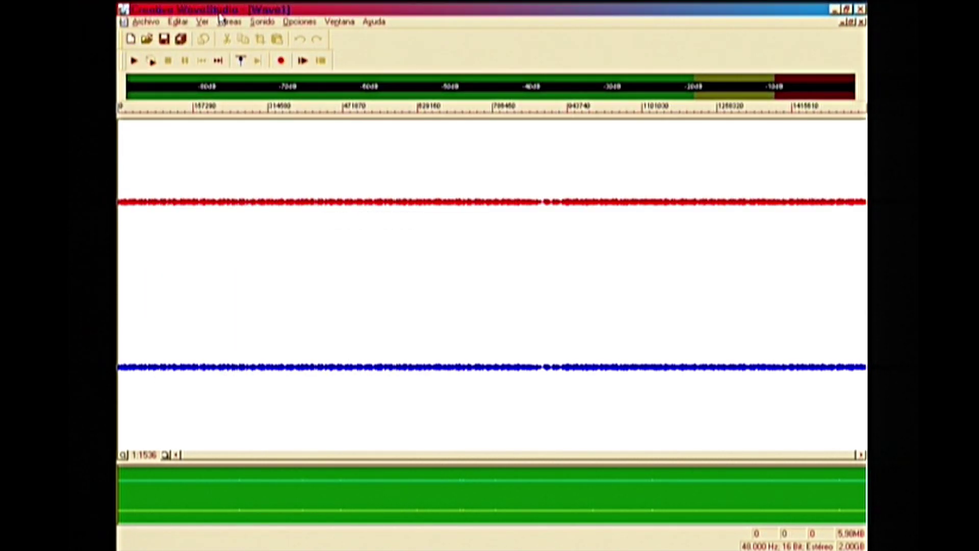
left_click(230, 23)
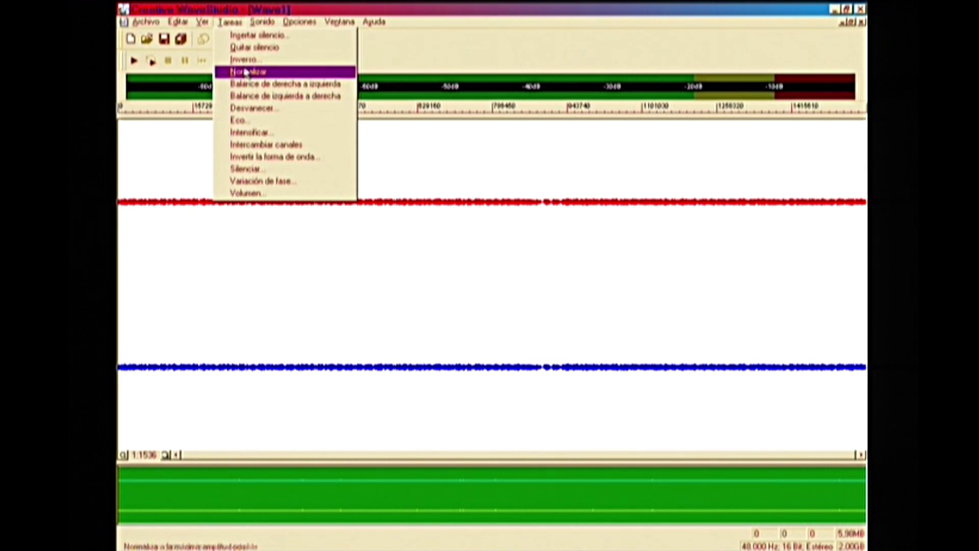
left_click(278, 73)
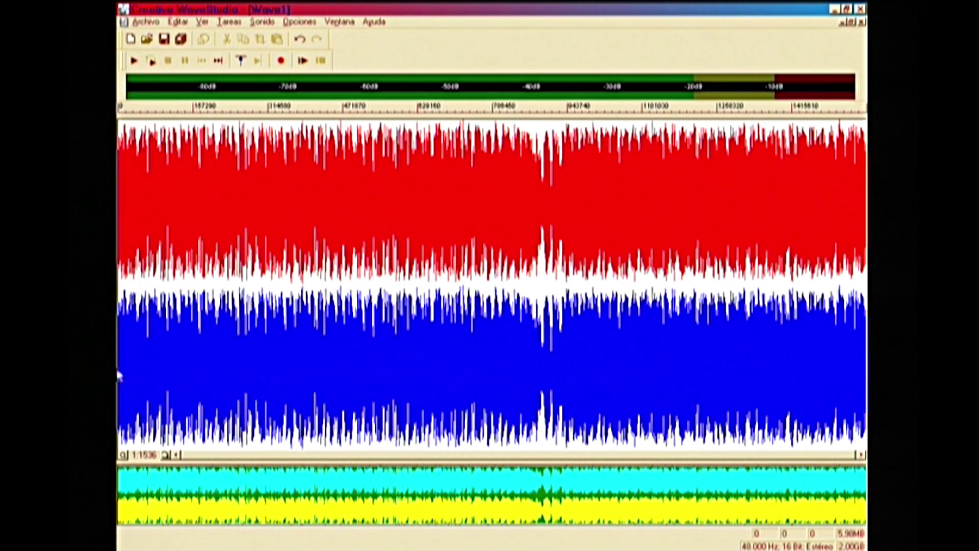
Step: Place the cursor at about sample 167424 in the normalised clip and play it from there twice
left_click(199, 292)
key("space")
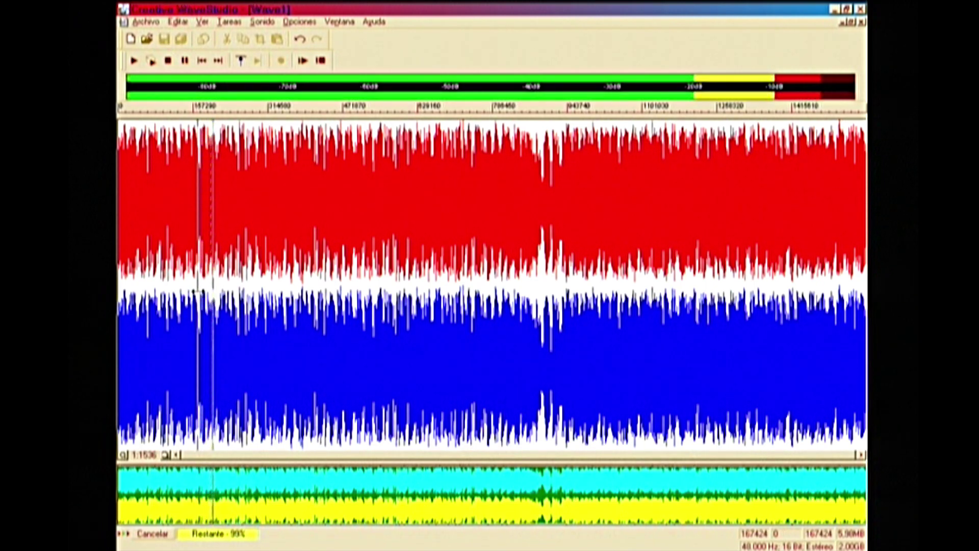
key("space")
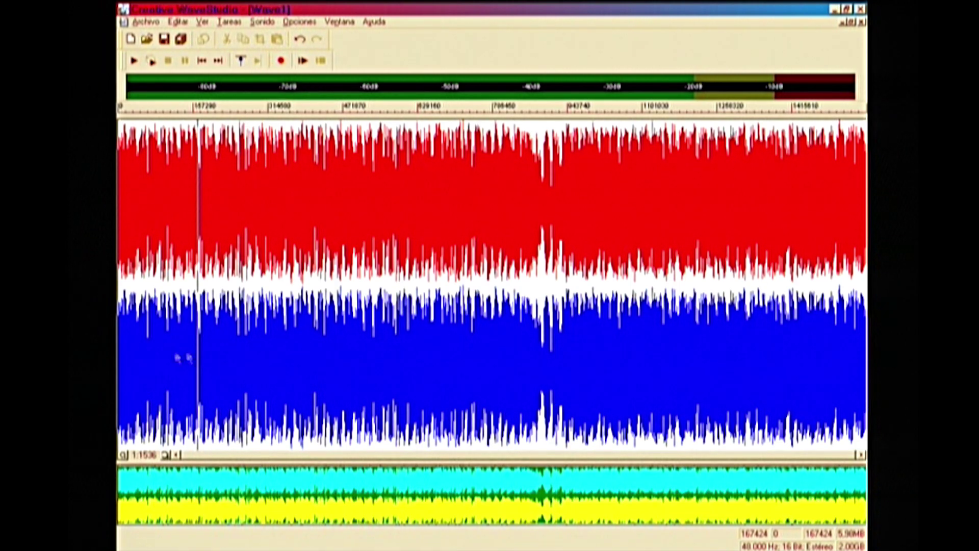
key("space")
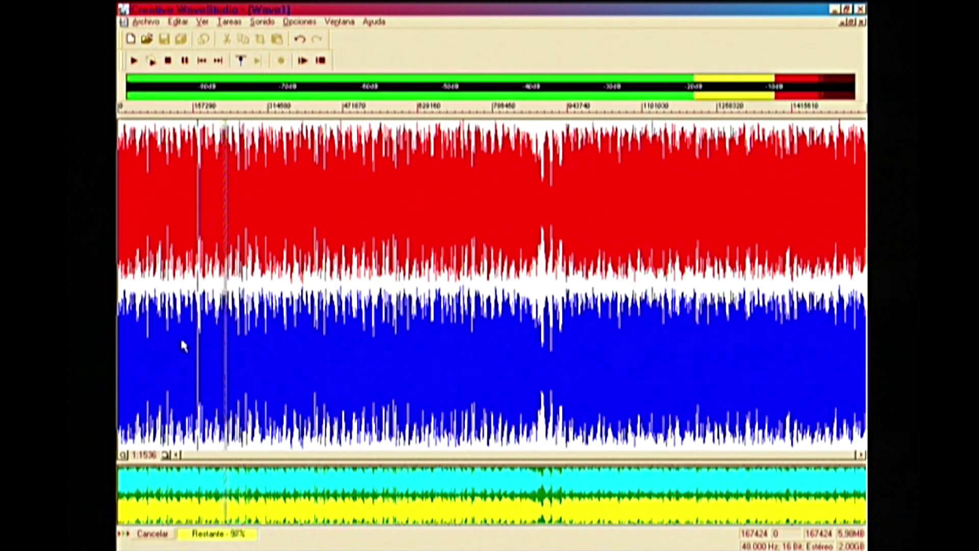
Step: Audition the normalised clip from about samples 215153 and 242801 to find a cutting point
key("space")
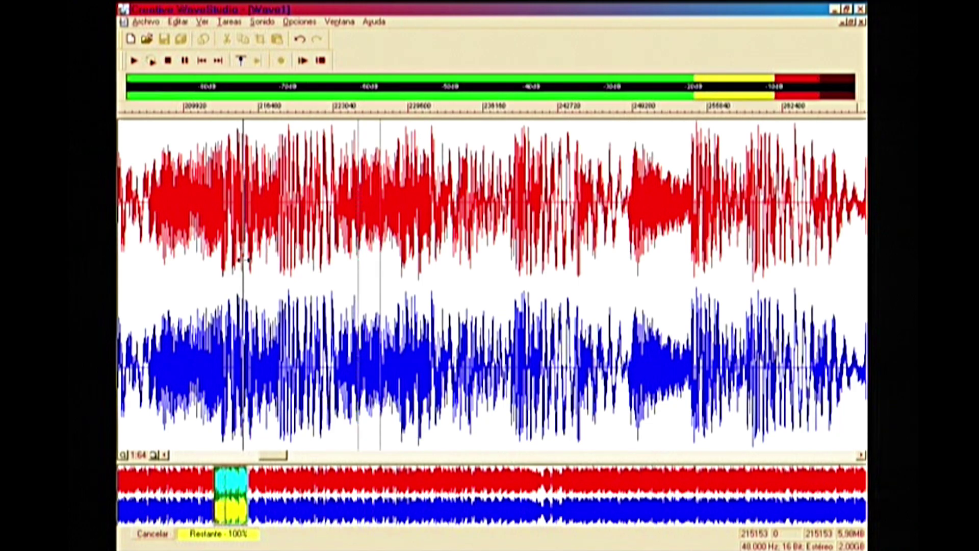
key("space")
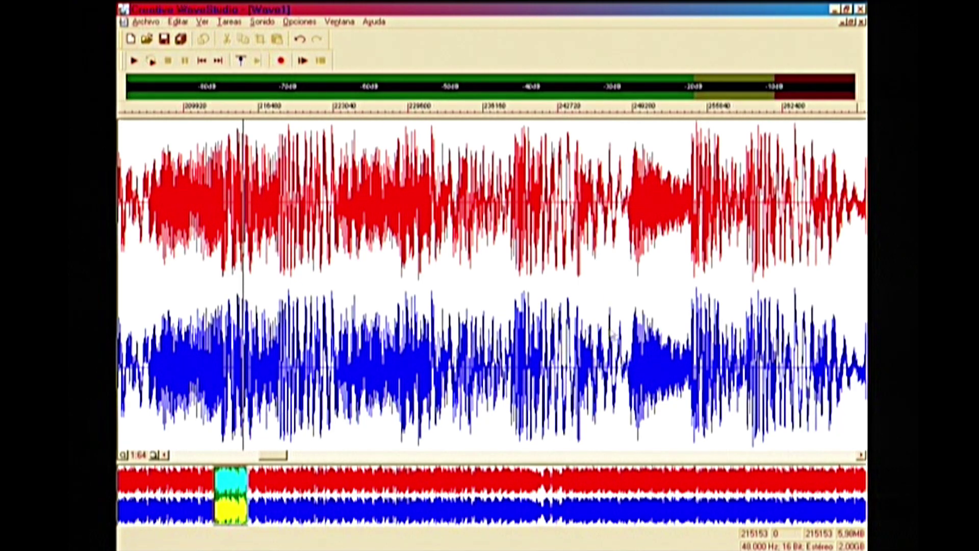
left_click(560, 331)
key("space")
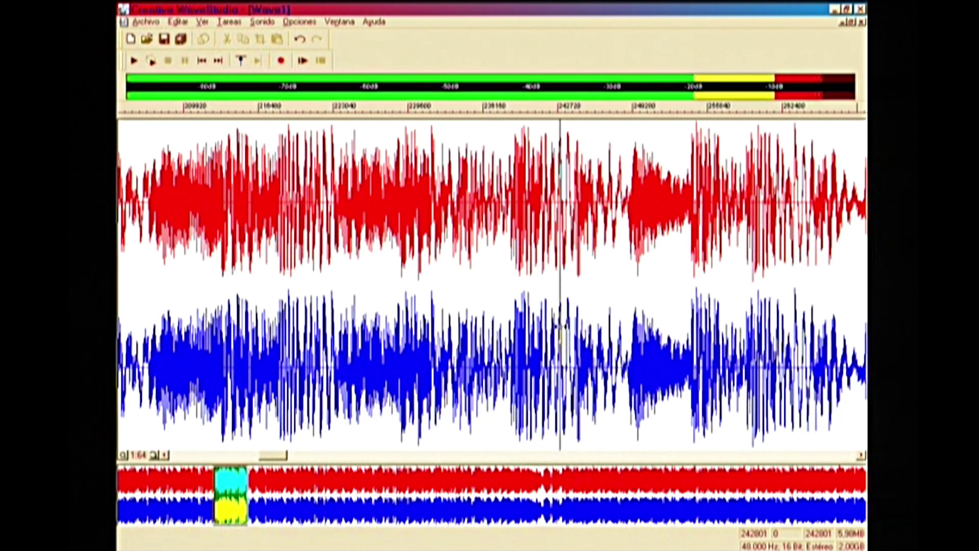
key("space")
key("space")
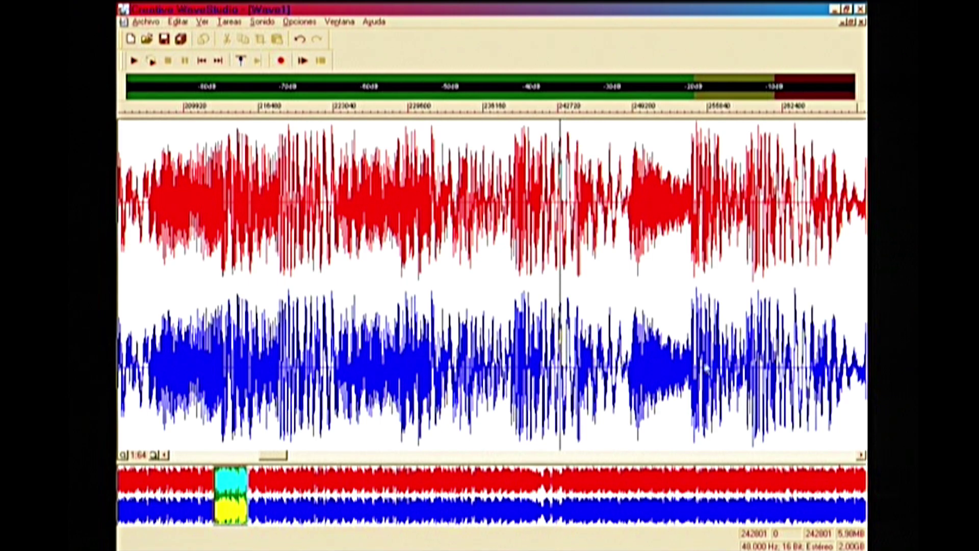
Step: Add a marker at about sample 268017 and delete everything from it to the end of the clip
left_click(846, 332)
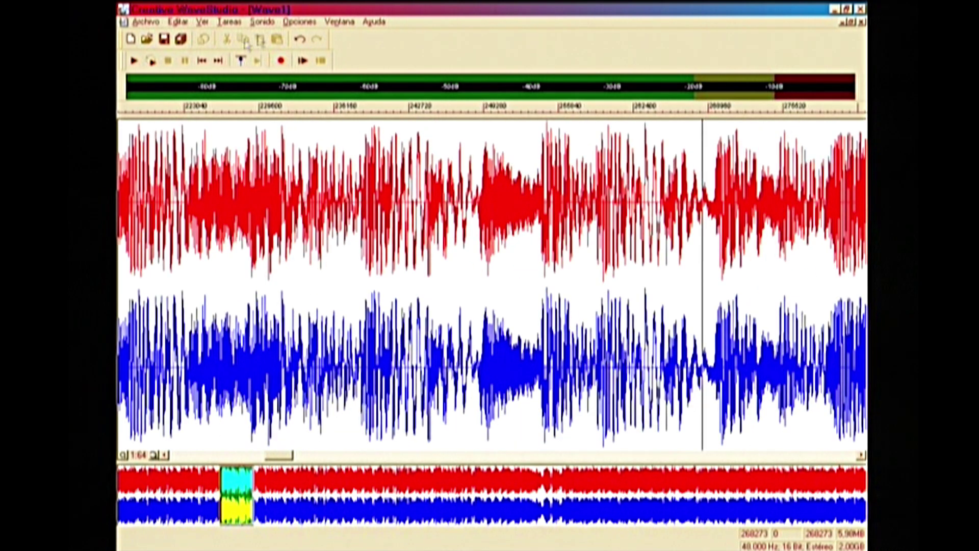
left_click(242, 62)
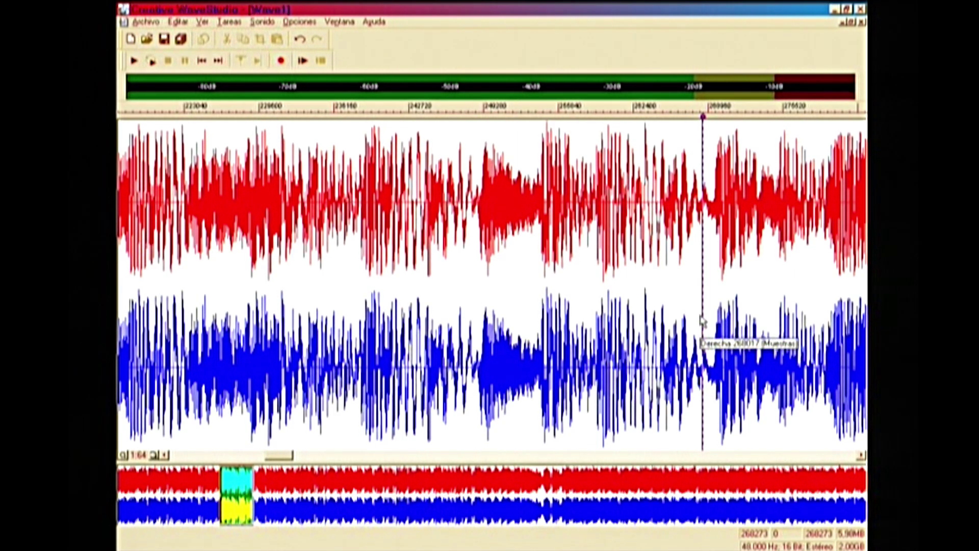
left_click_drag(702, 326, 792, 326)
left_click_drag(866, 326, 866, 326)
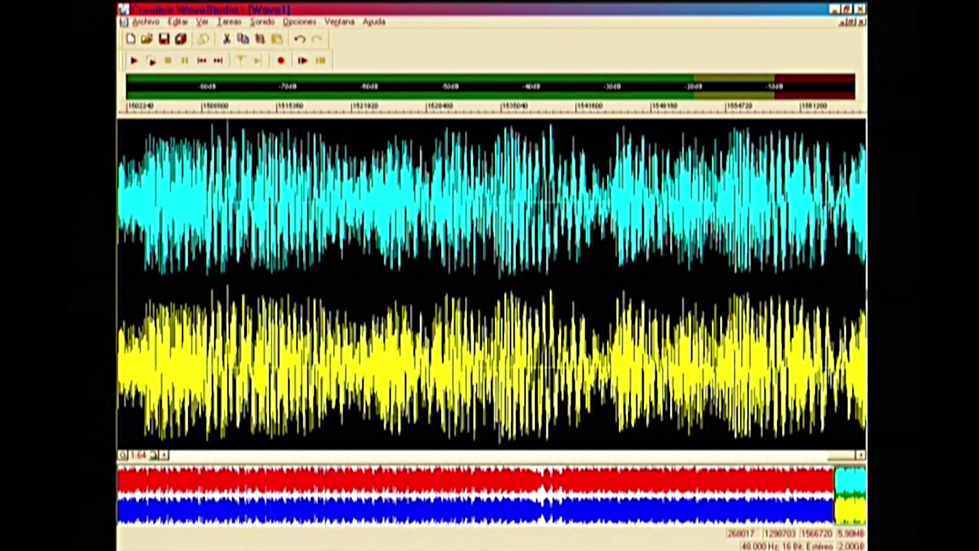
key("Delete")
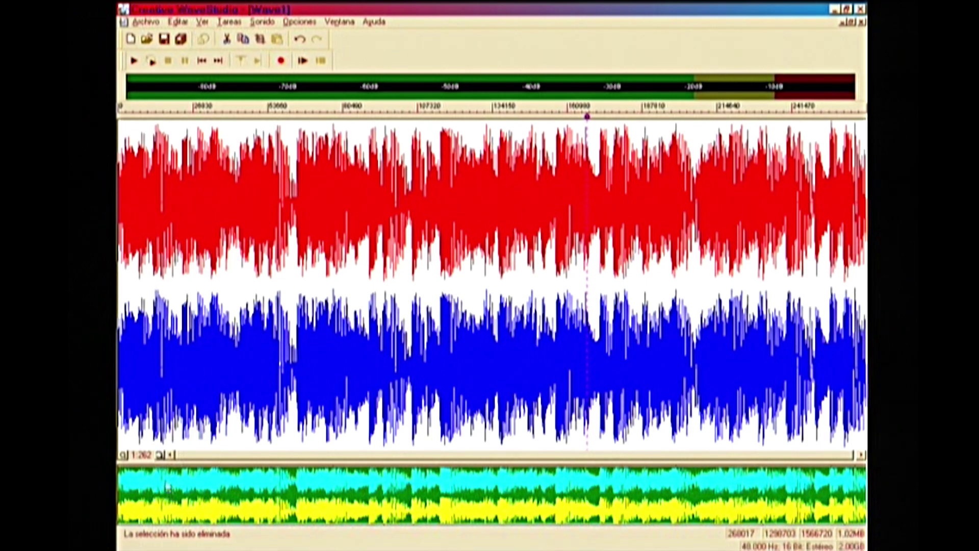
Step: Inspect the end of the trimmed Wave1 clip and play it from about sample 233966
left_click(158, 456)
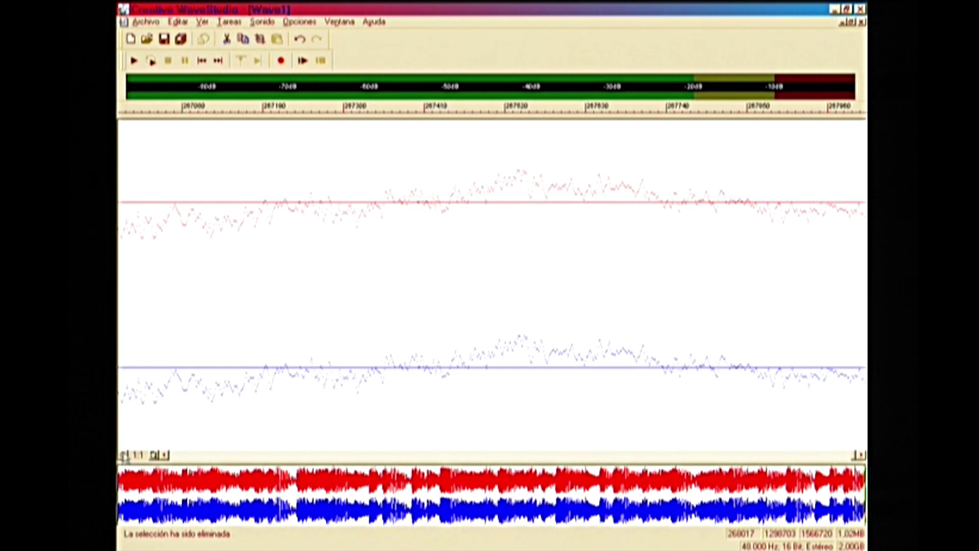
left_click(125, 455)
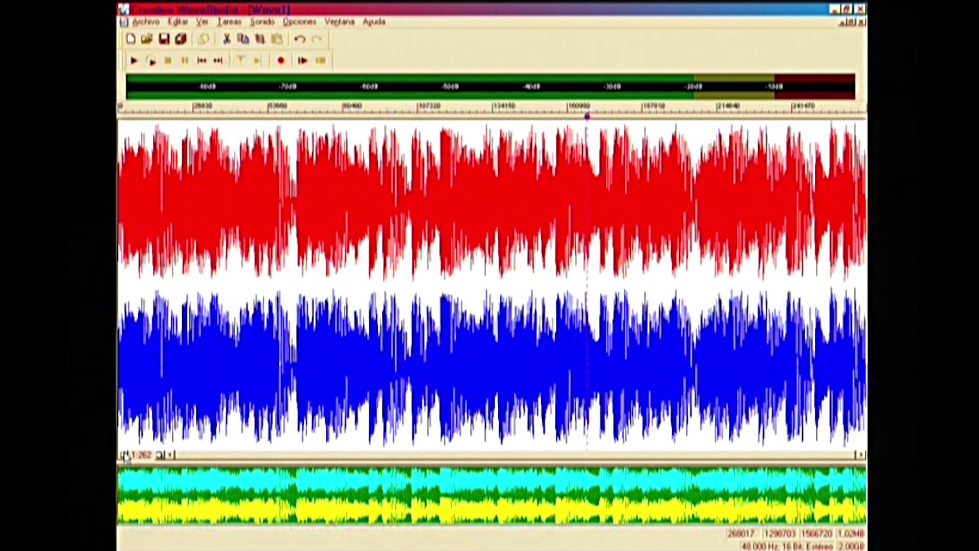
left_click(862, 231)
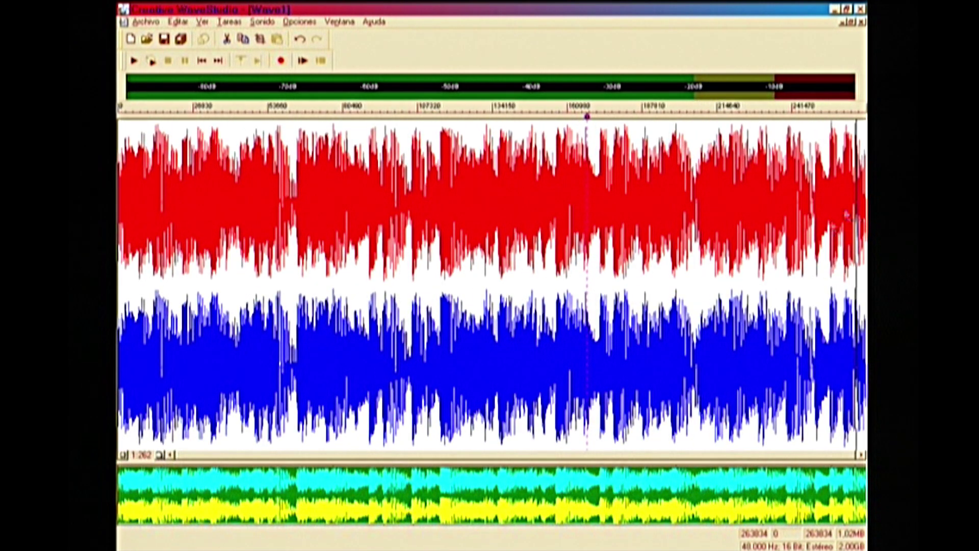
left_click(484, 222)
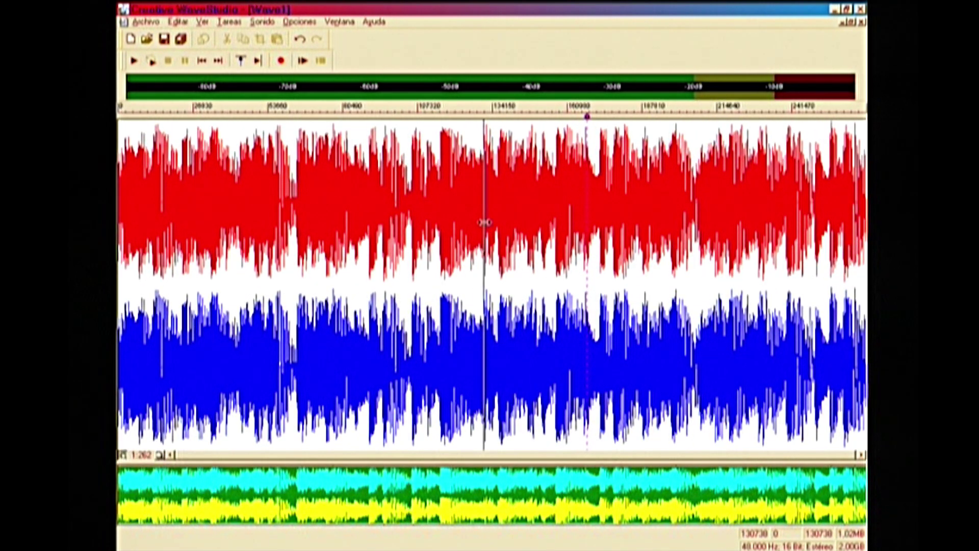
left_click(798, 222)
left_click(823, 219)
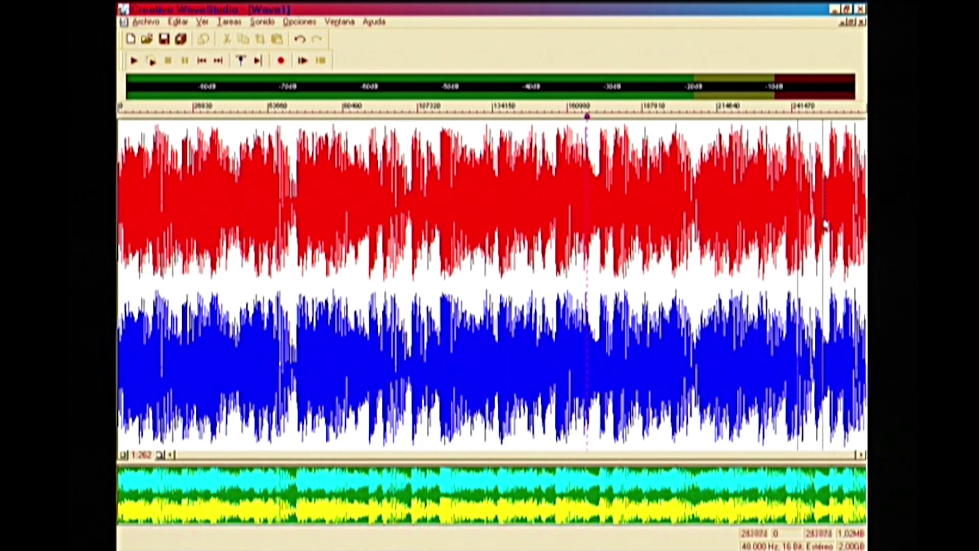
left_click(774, 217)
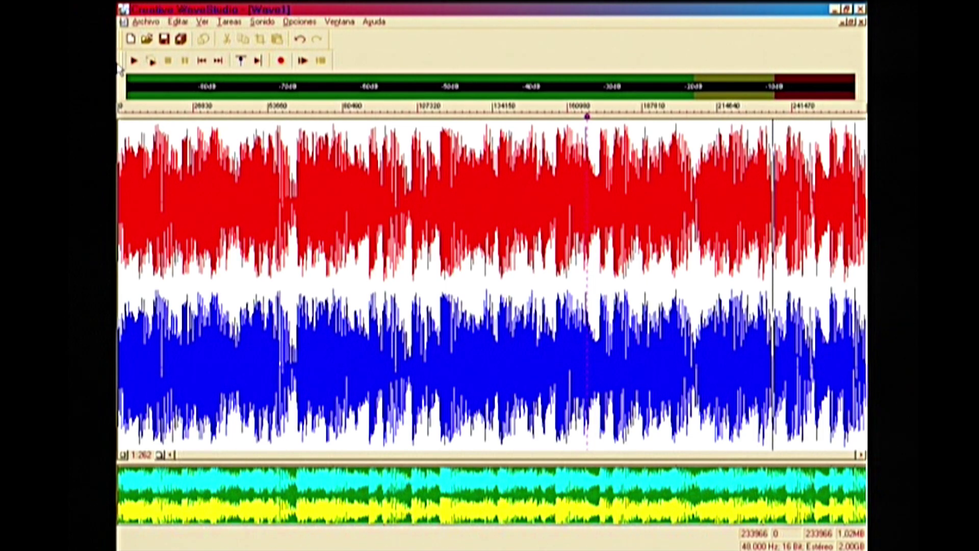
left_click(133, 62)
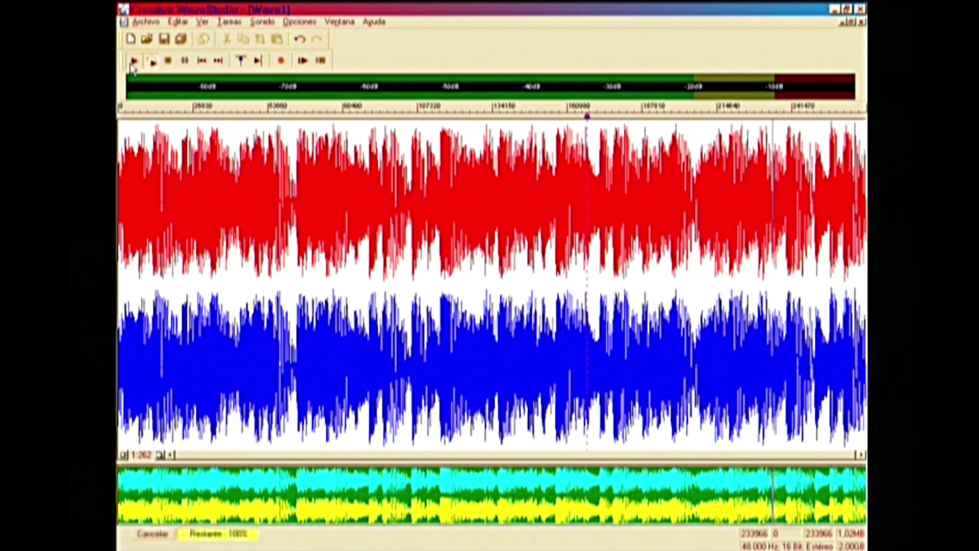
left_click(169, 62)
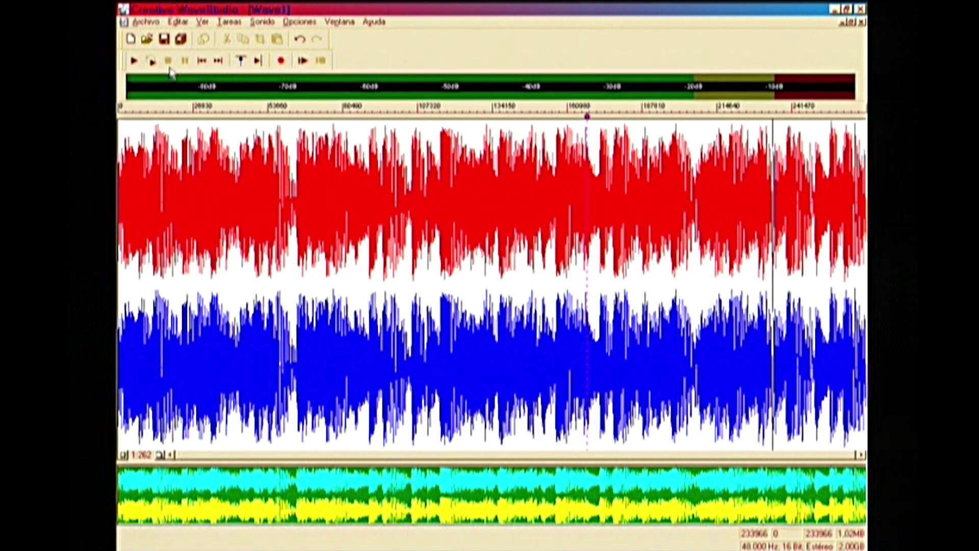
left_click(139, 66)
left_click(144, 40)
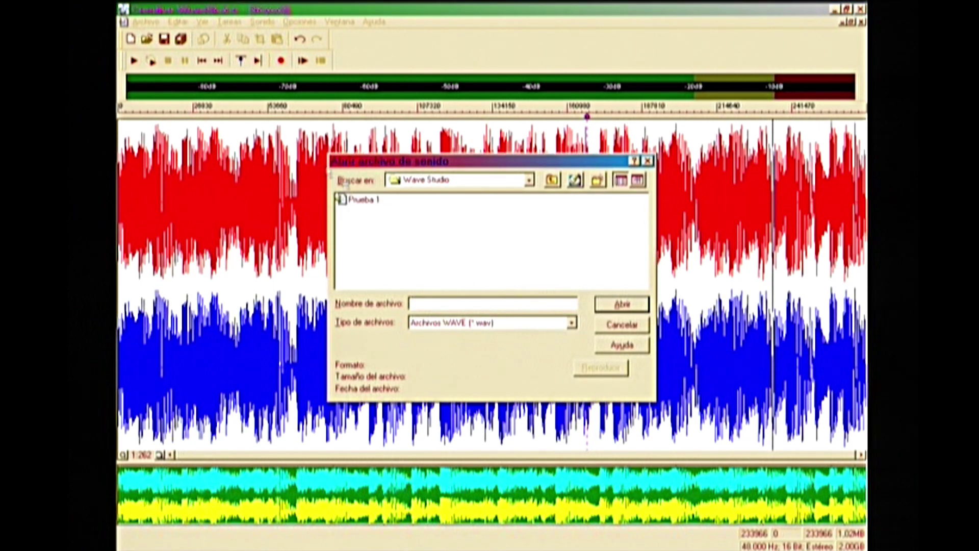
left_click(367, 203)
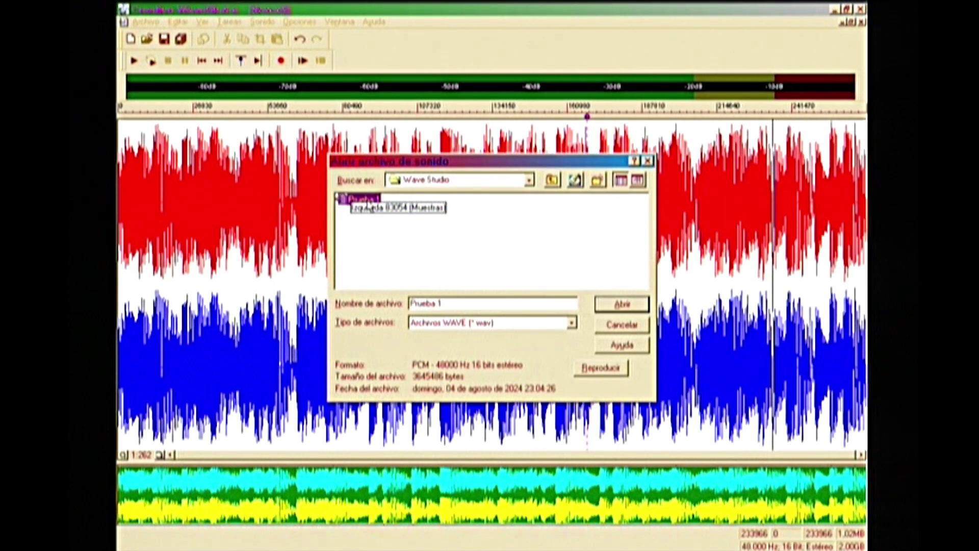
left_click(618, 324)
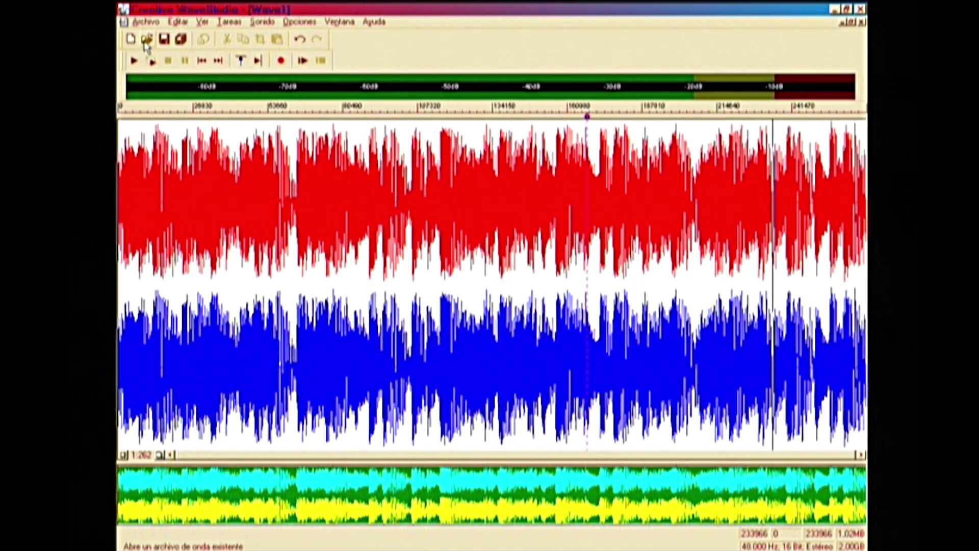
Step: Open the WAVE file Prueba 1 from the Wave Studio folder
left_click(147, 40)
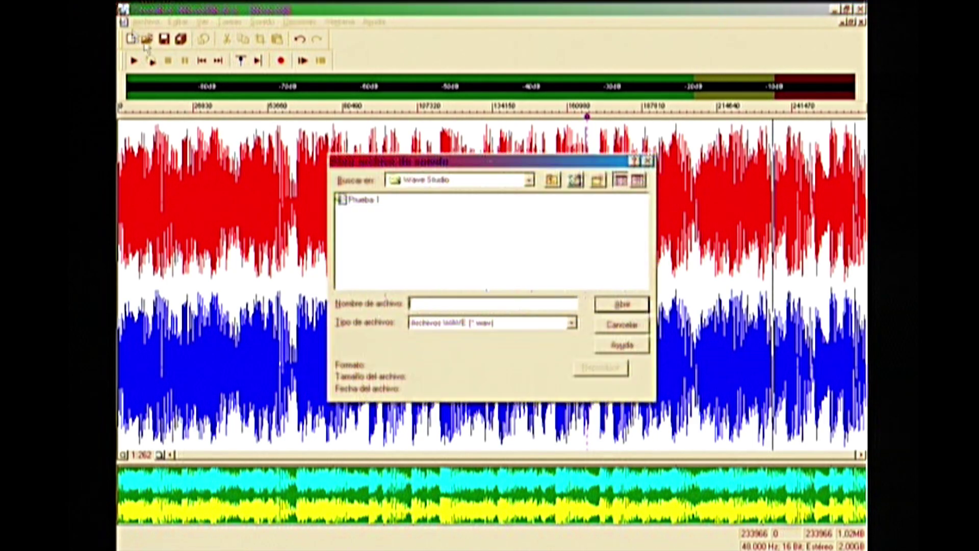
left_click(346, 210)
left_click(350, 204)
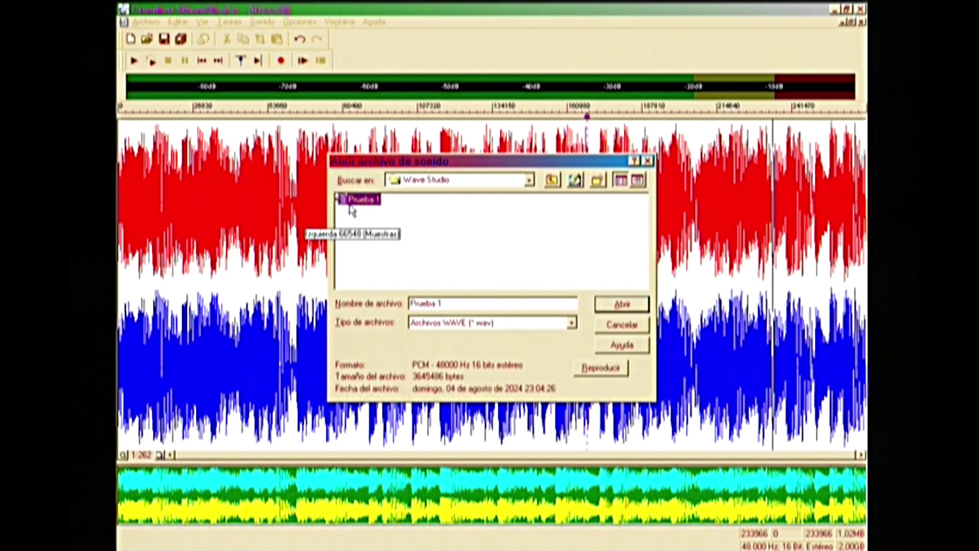
left_click(615, 305)
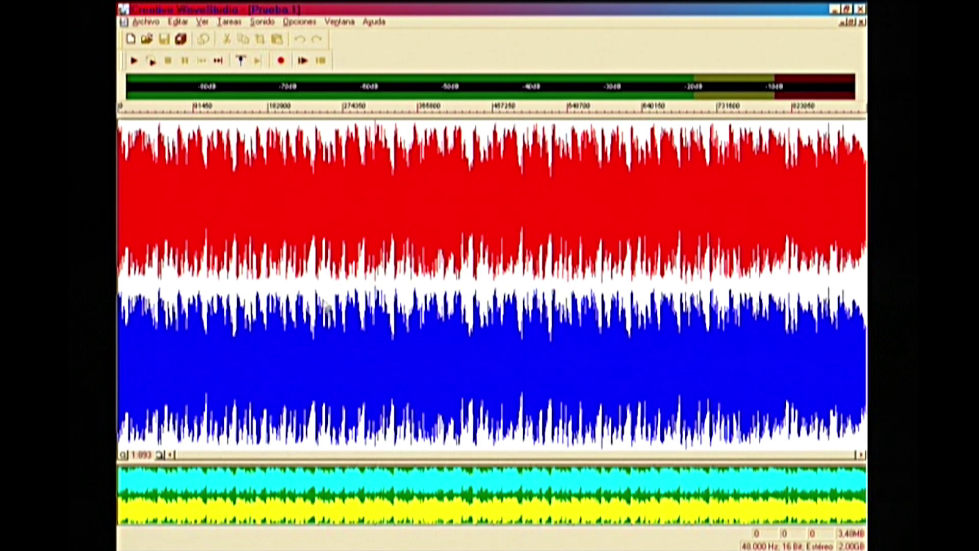
Step: Play Prueba 1 from its beginning and from about samples 135736, 71440 and 23218
key("space")
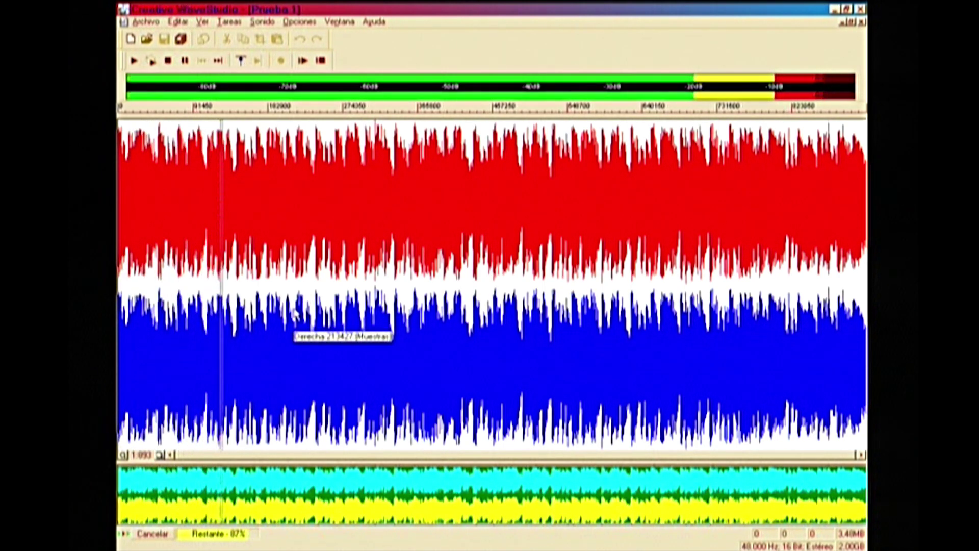
key("space")
left_click(229, 275)
key("space")
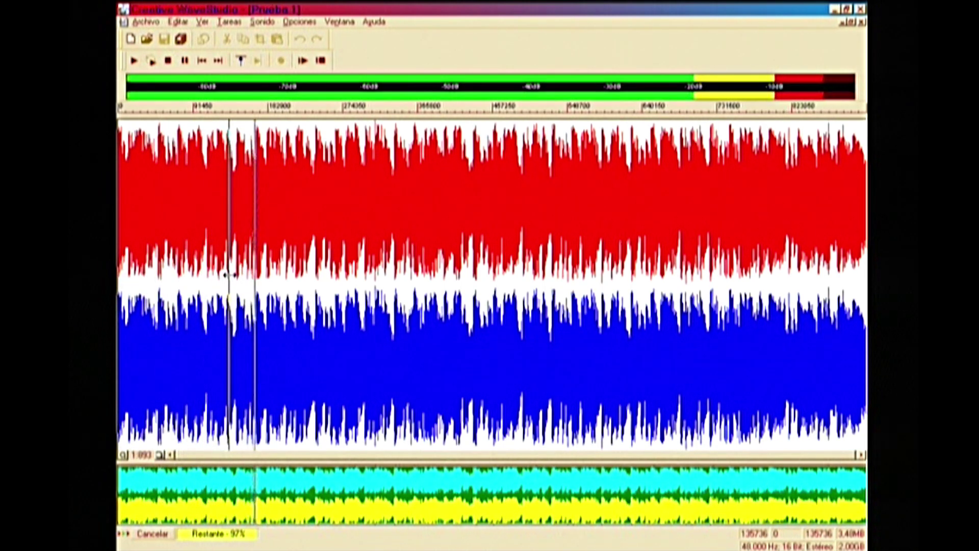
key("space")
left_click(176, 275)
key("space")
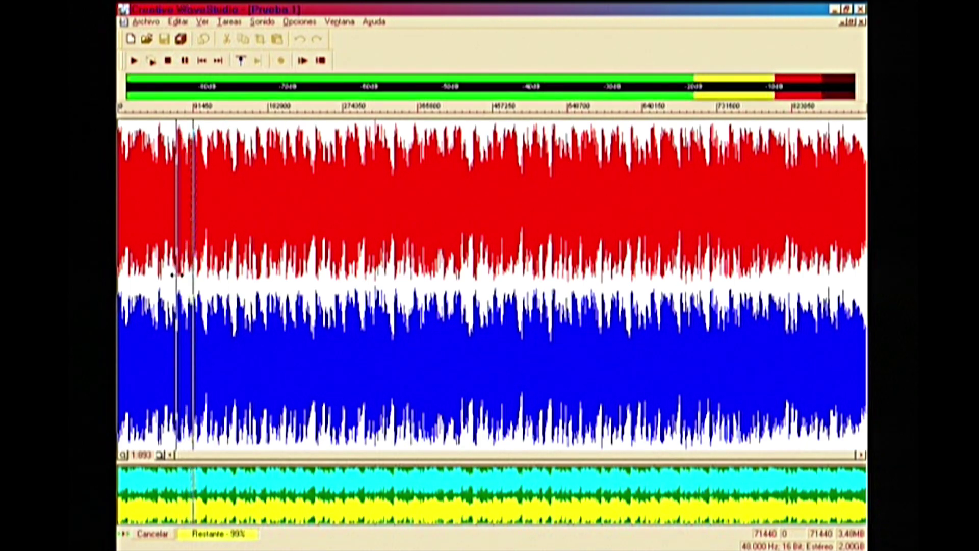
key("space")
left_click(136, 276)
key("space")
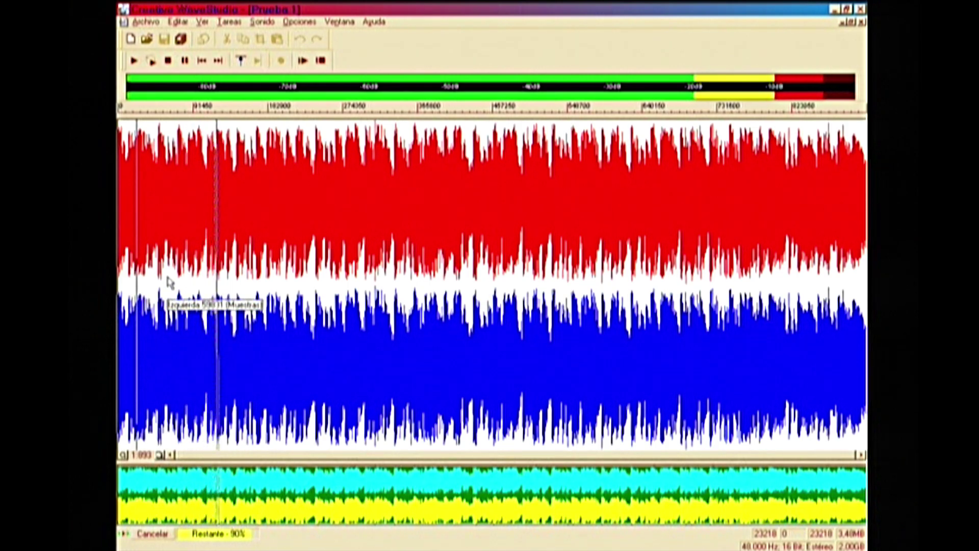
Step: Play Prueba 1 from about sample 165205
left_click(329, 289)
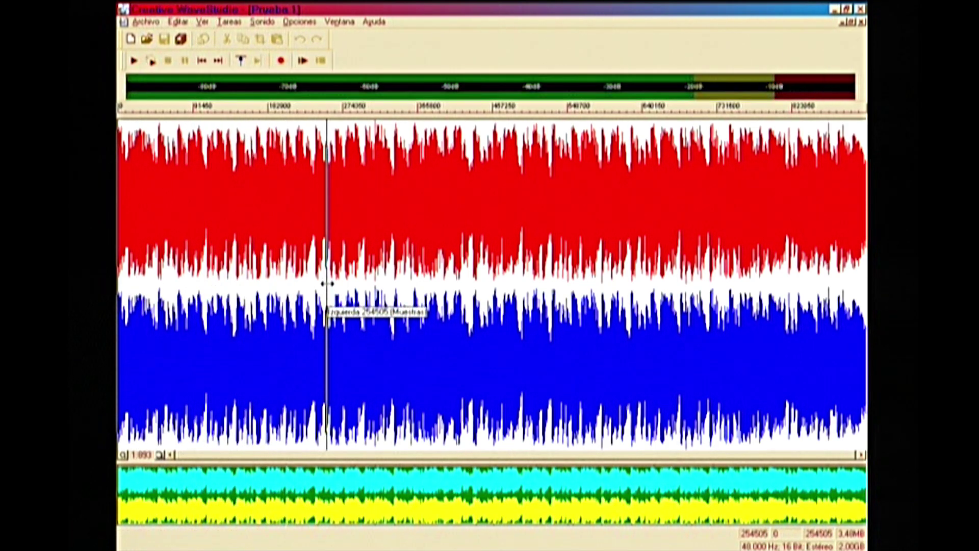
left_click(254, 285)
key("space")
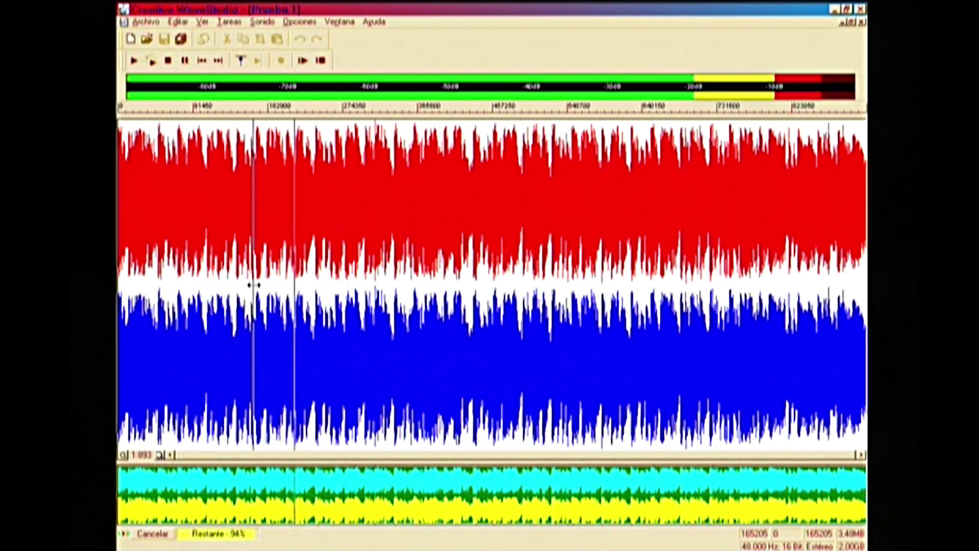
key("space")
Step: Audition Prueba 1 closely from about sample 214086 and delete the part of the recording before the chosen start point
left_click(304, 292)
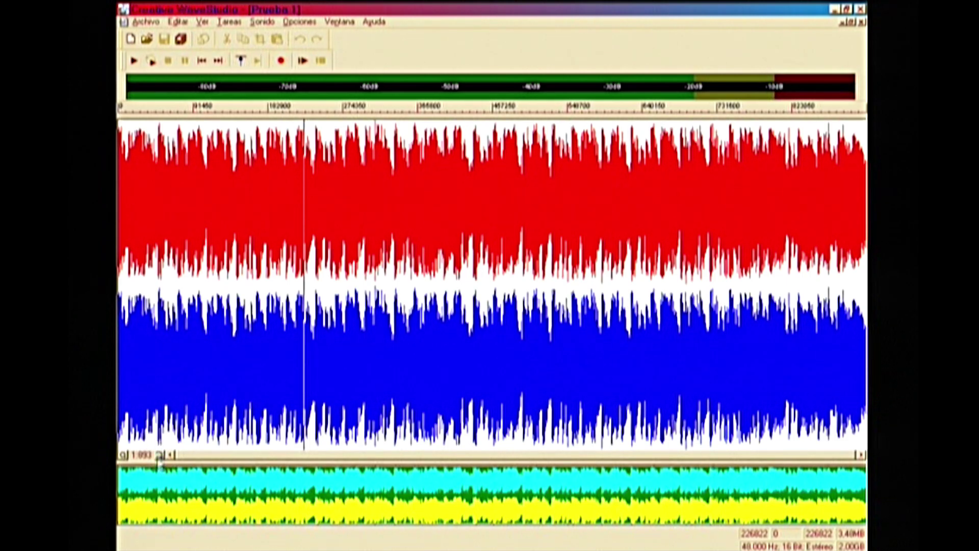
left_click(159, 456)
left_click(158, 456)
left_click(156, 456)
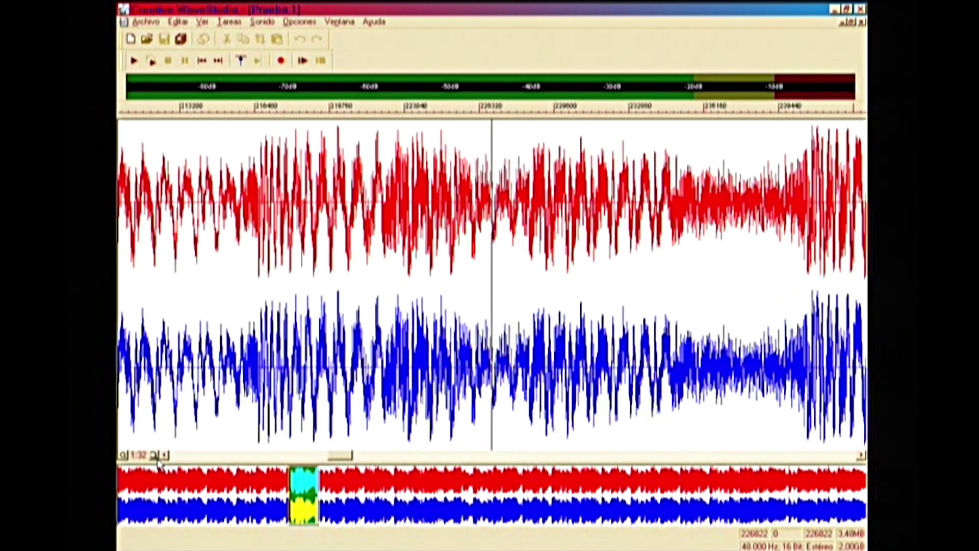
left_click(200, 267)
key("space")
key("space")
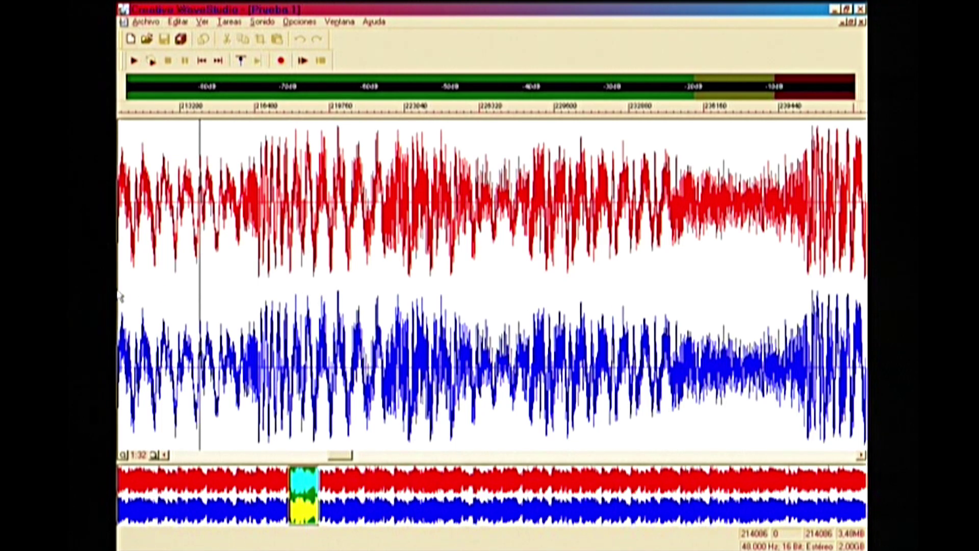
key("space")
key("space")
key("Delete")
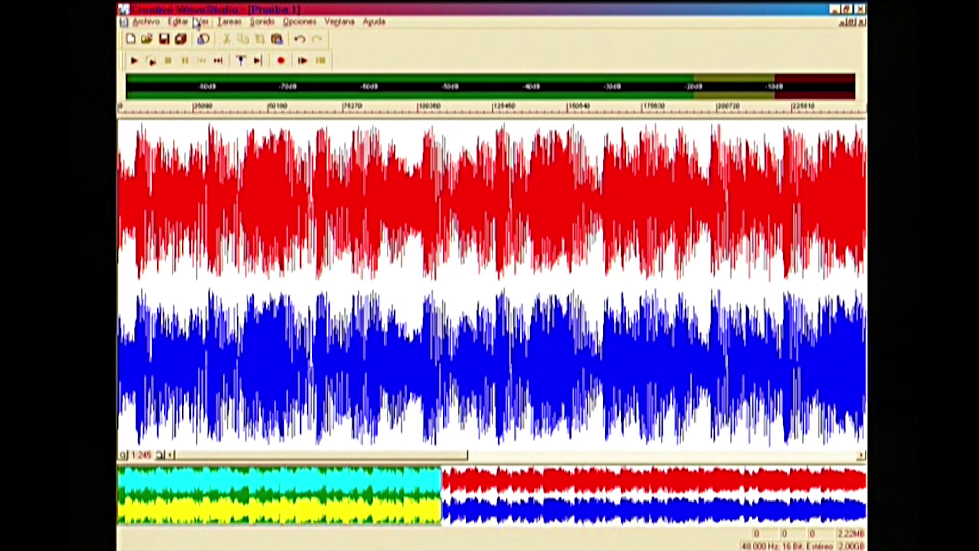
Step: Copy the entire trimmed Prueba 1 clip to the clipboard and minimise its window to return to Wave1
left_click(178, 22)
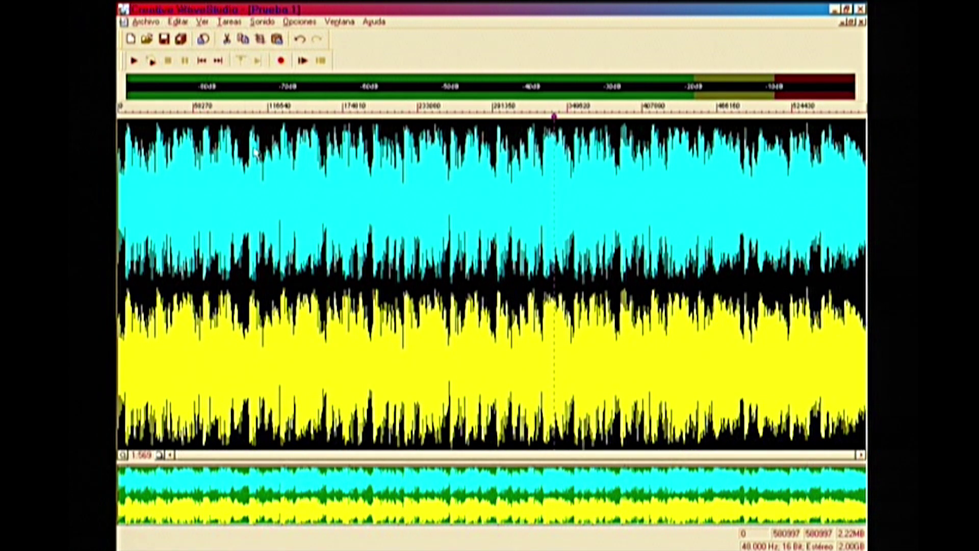
left_click(242, 43)
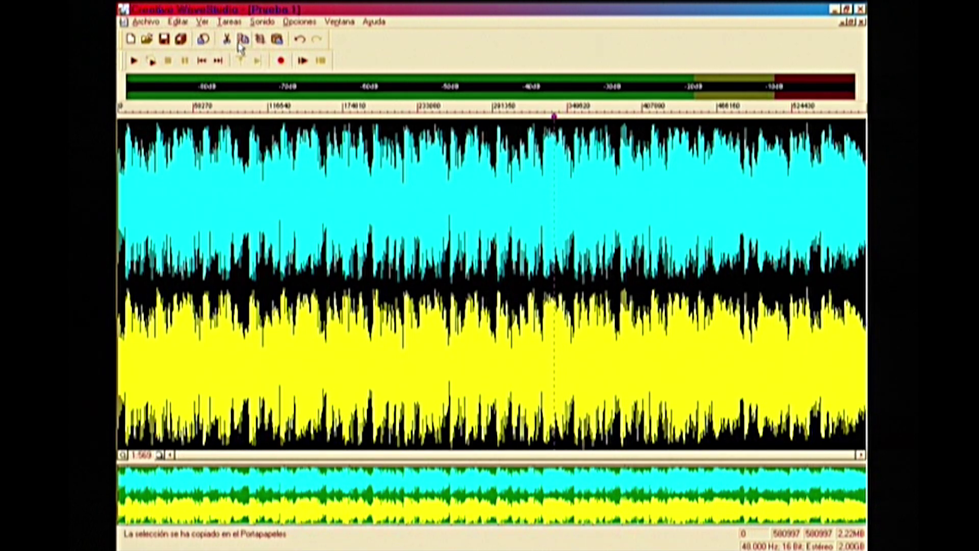
left_click(837, 24)
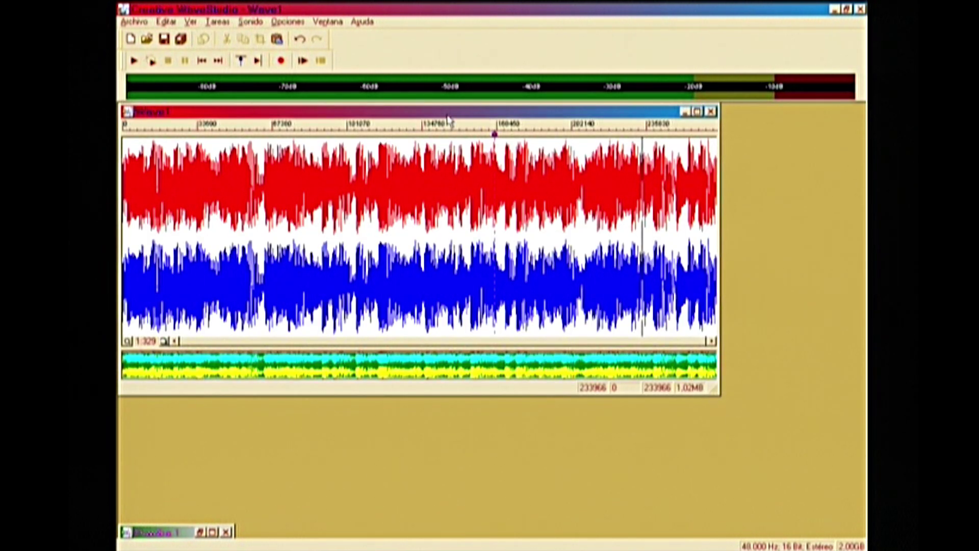
Step: Try mixing the copied Prueba 1 clip into Wave1 from sample 233966 using both channels, and undo the mix
double_click(447, 114)
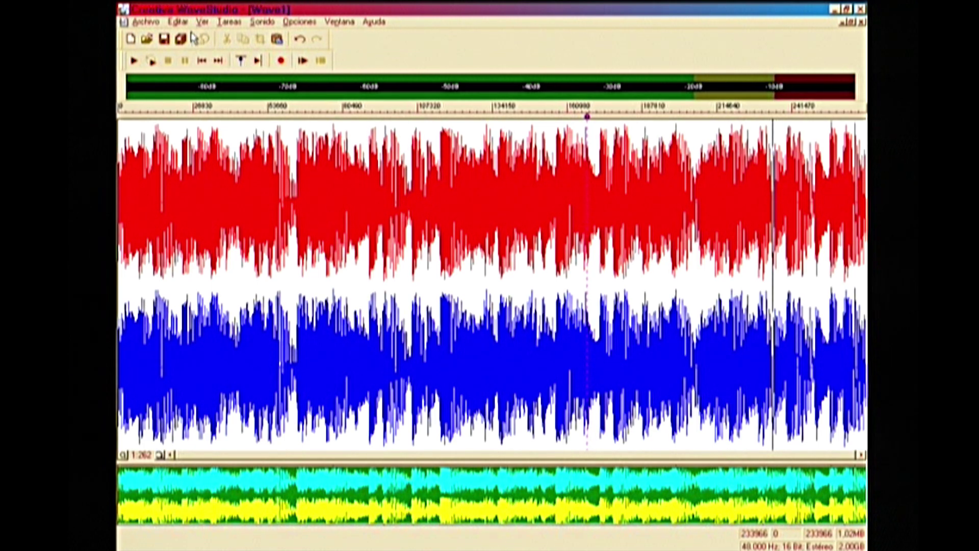
left_click(176, 22)
mouse_move(202, 22)
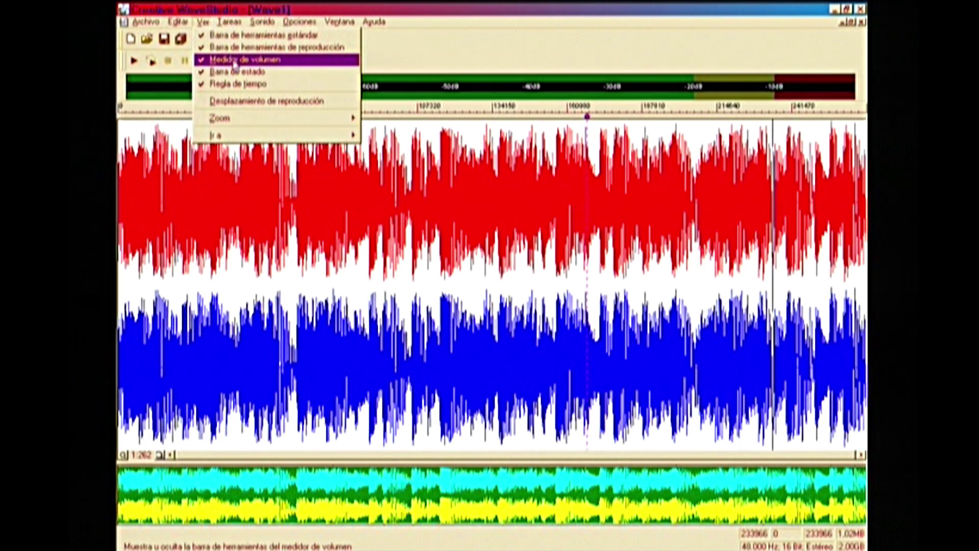
mouse_move(168, 22)
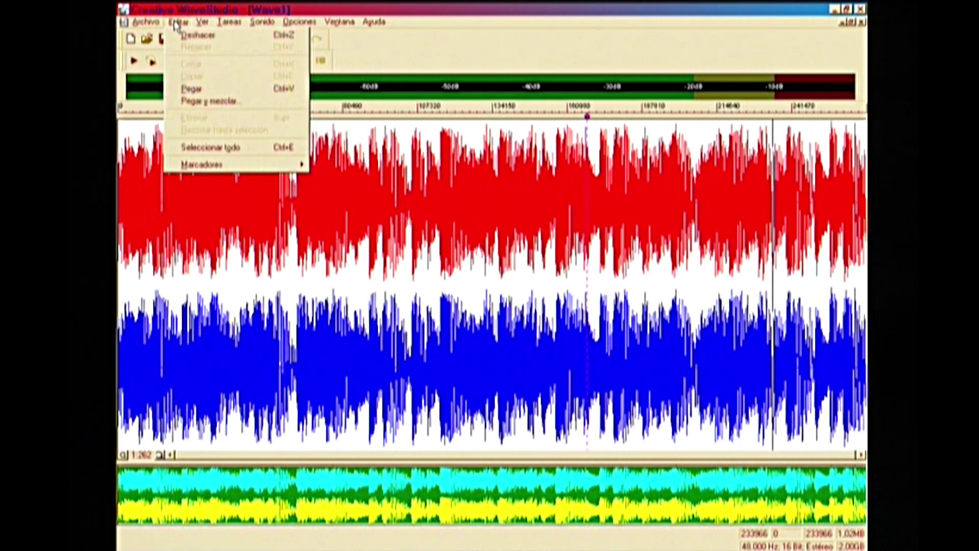
left_click(207, 104)
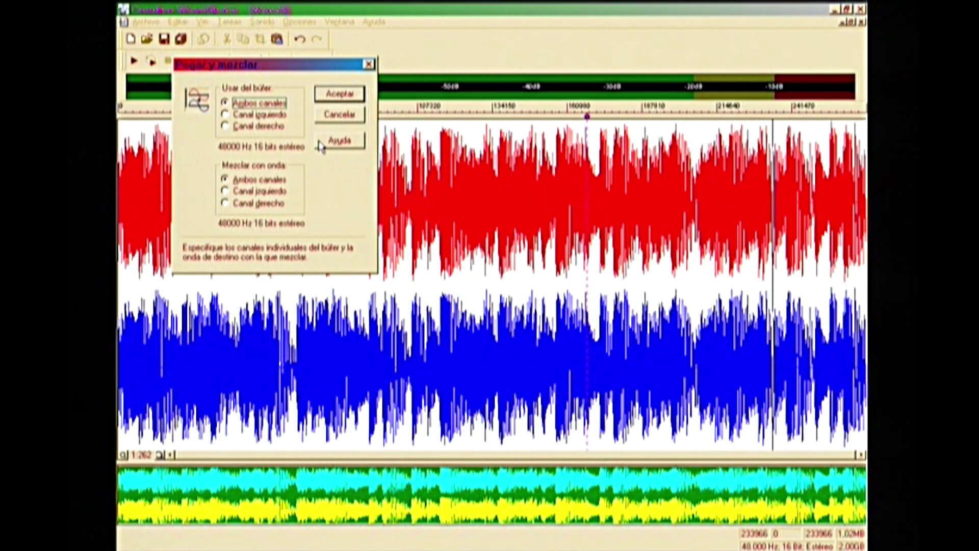
left_click(327, 99)
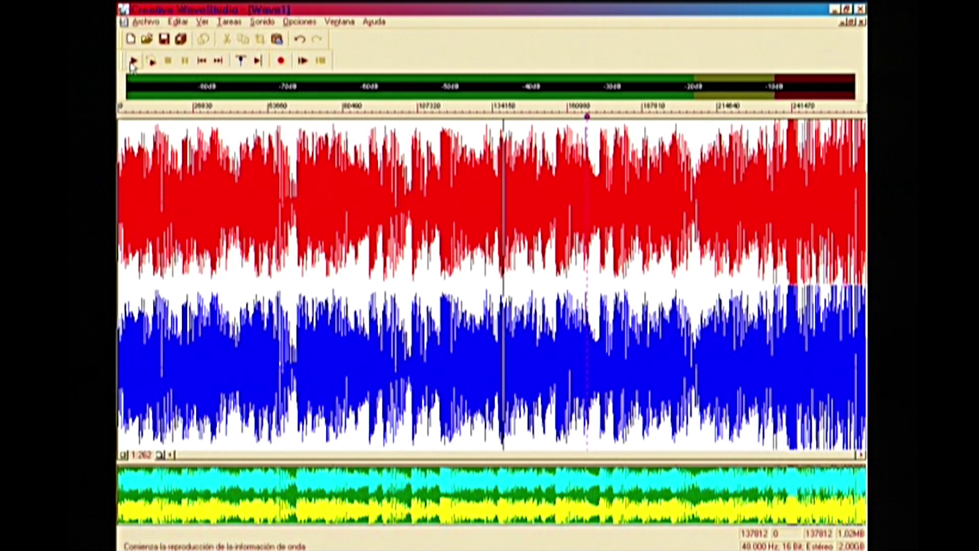
left_click(132, 61)
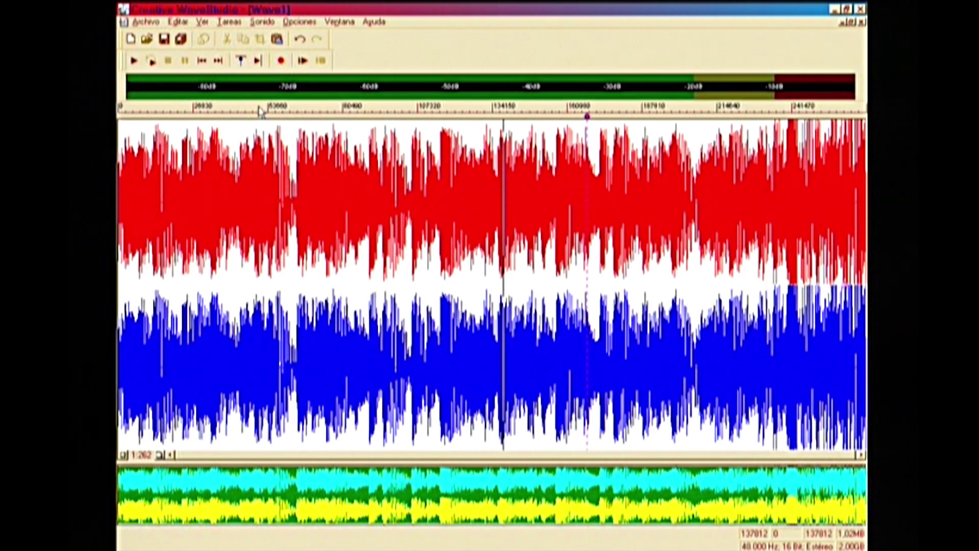
key("ctrl+z")
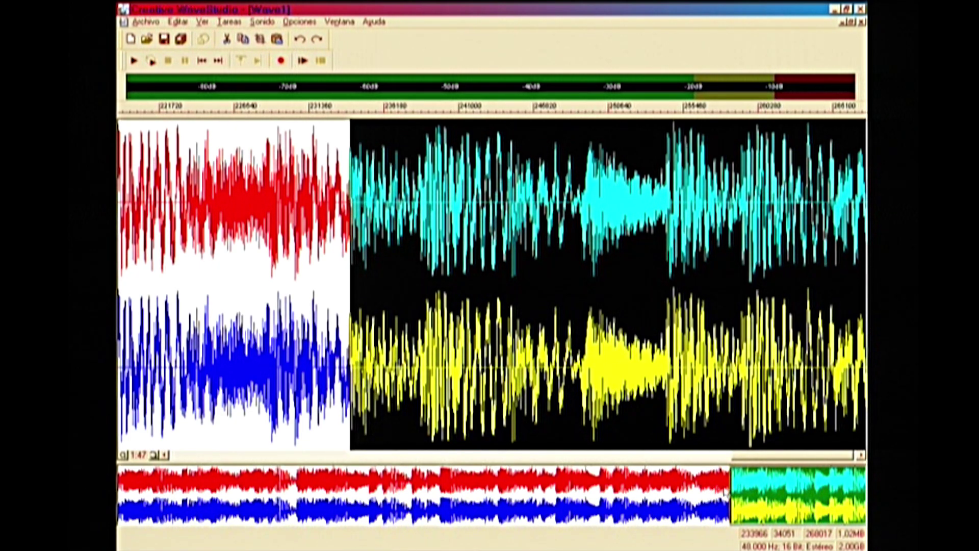
Step: Try mixing the copied clip into Wave1 from sample 87508, using both channels of the buffer and the wave
left_click_drag(725, 510, 120, 505)
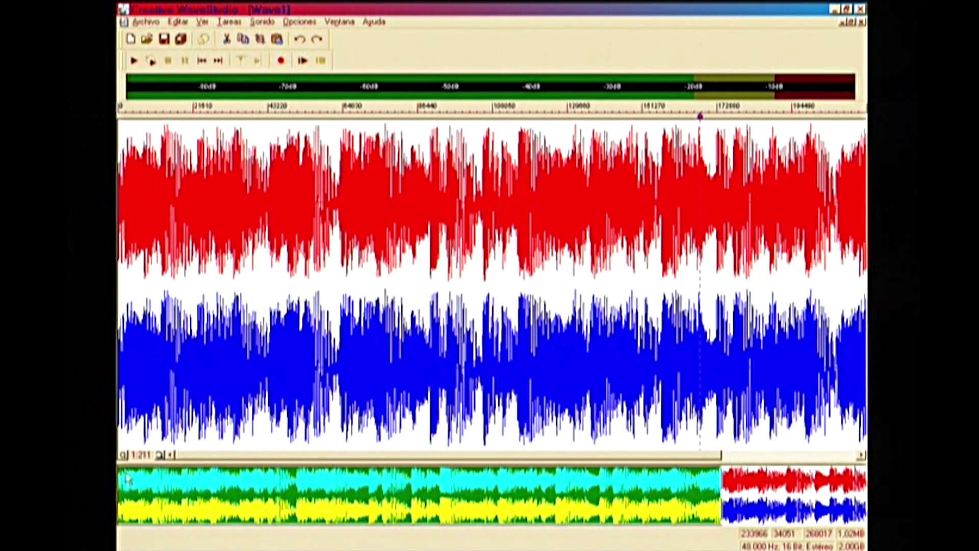
left_click(124, 455)
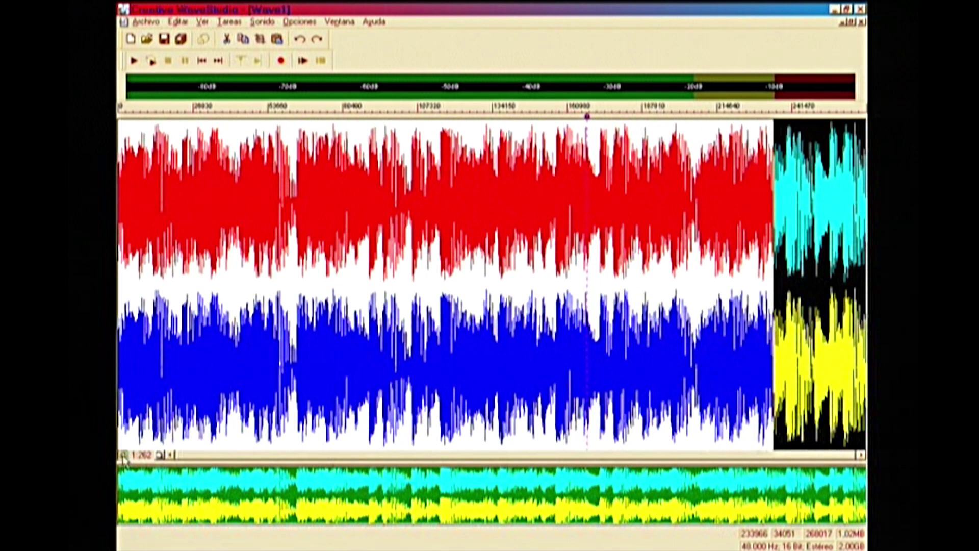
left_click(363, 190)
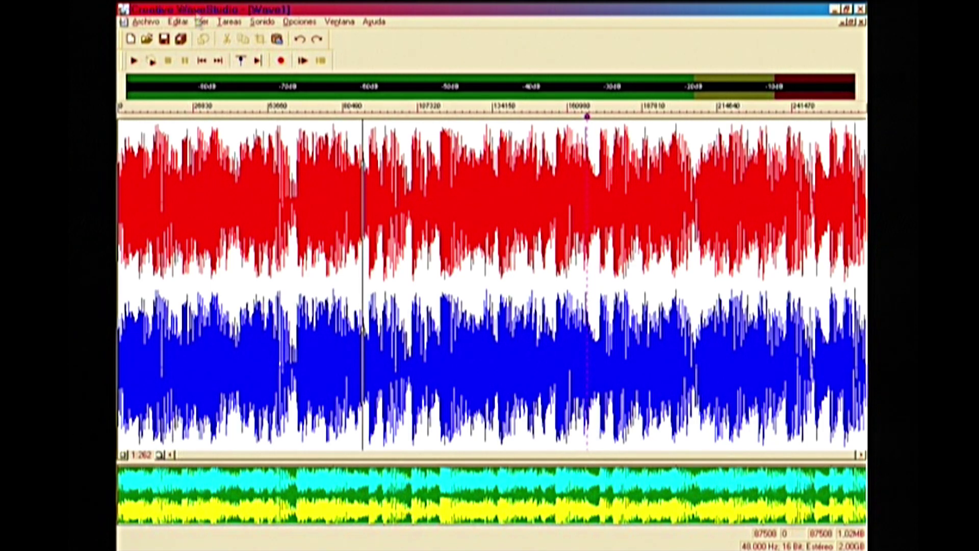
left_click(177, 22)
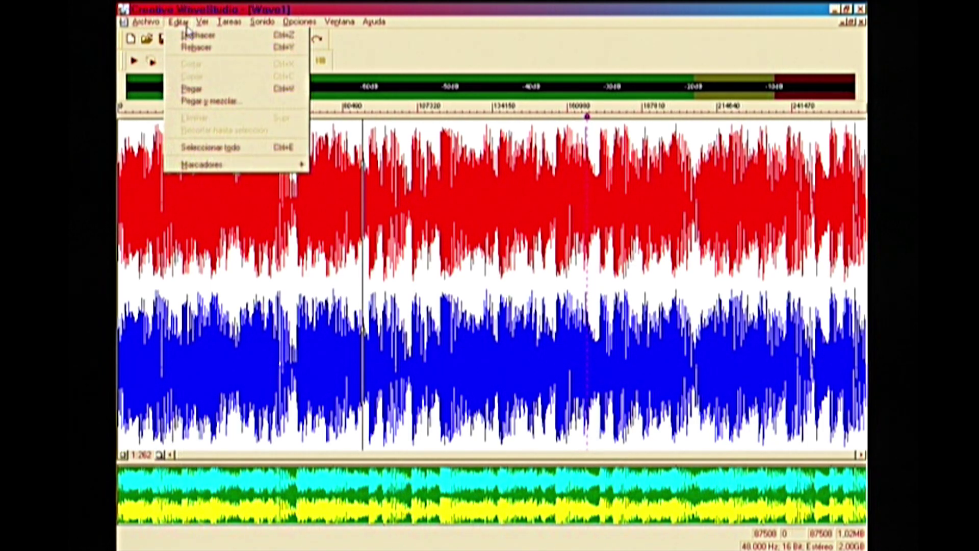
left_click(197, 102)
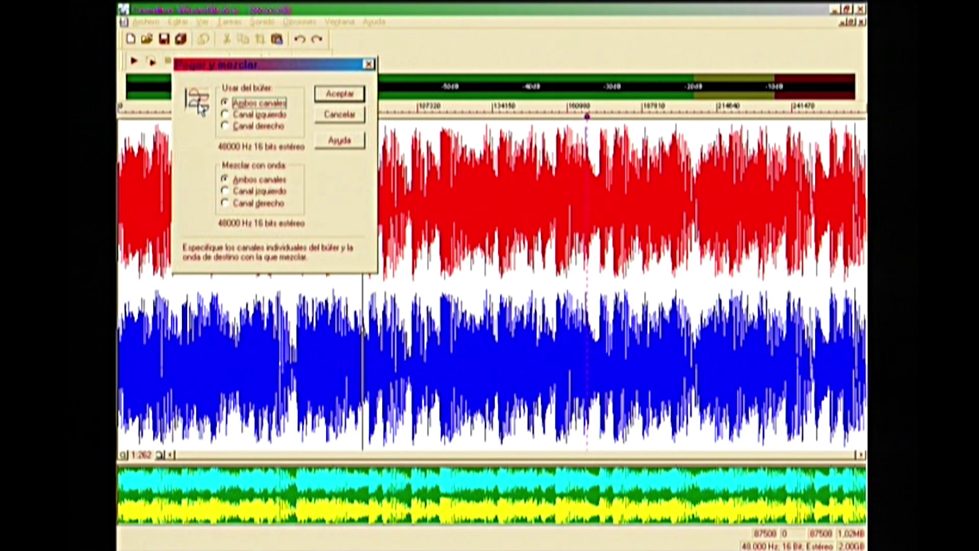
left_click(338, 94)
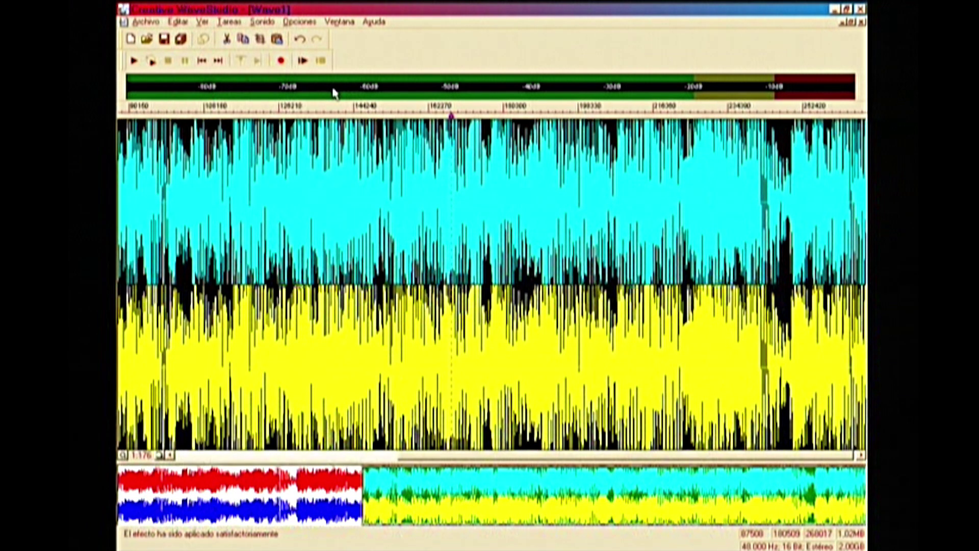
key("space")
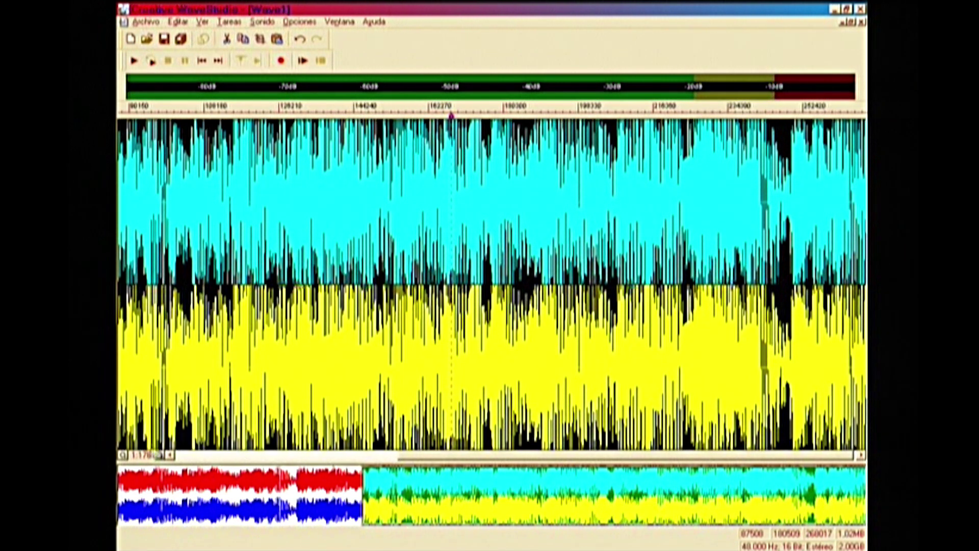
Step: Play the joined Wave1 recording from about sample 78208
left_click(124, 455)
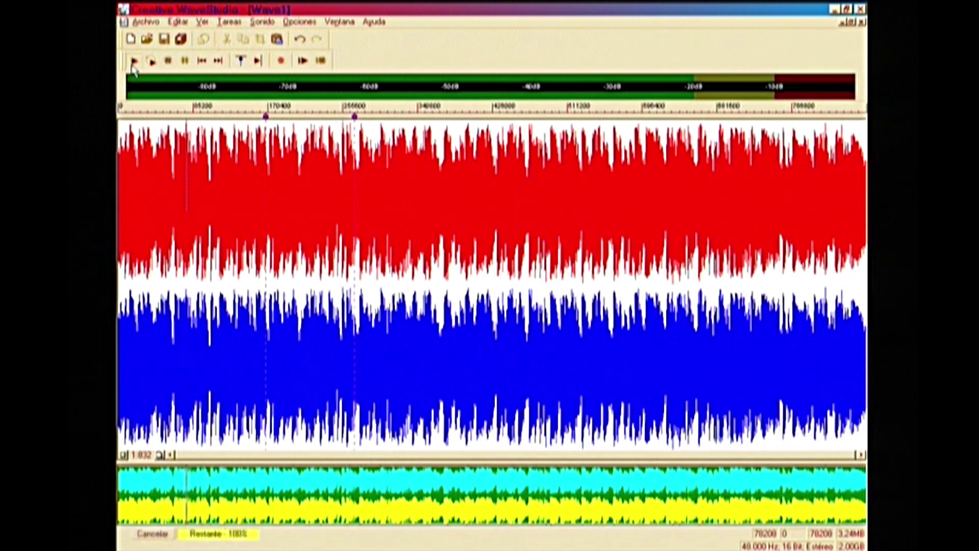
left_click(134, 60)
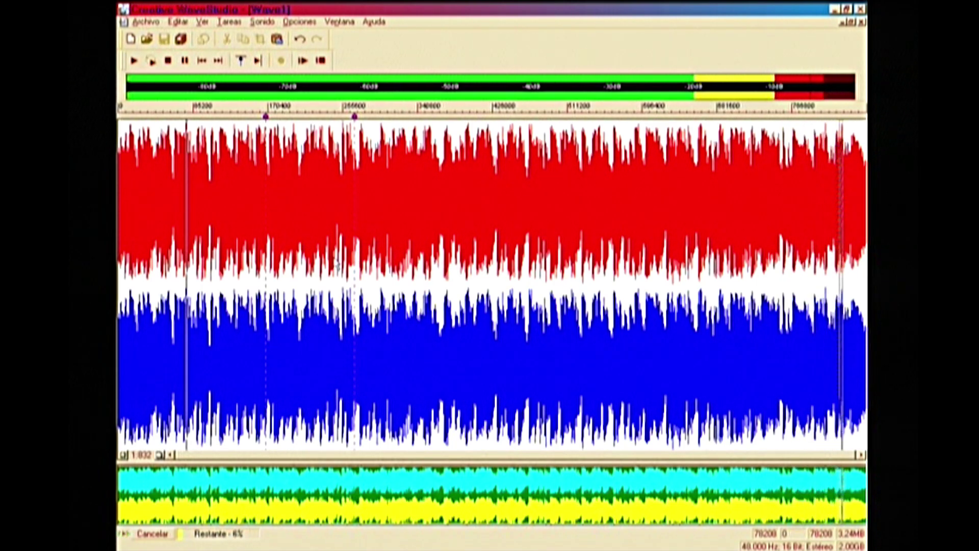
left_click(293, 255)
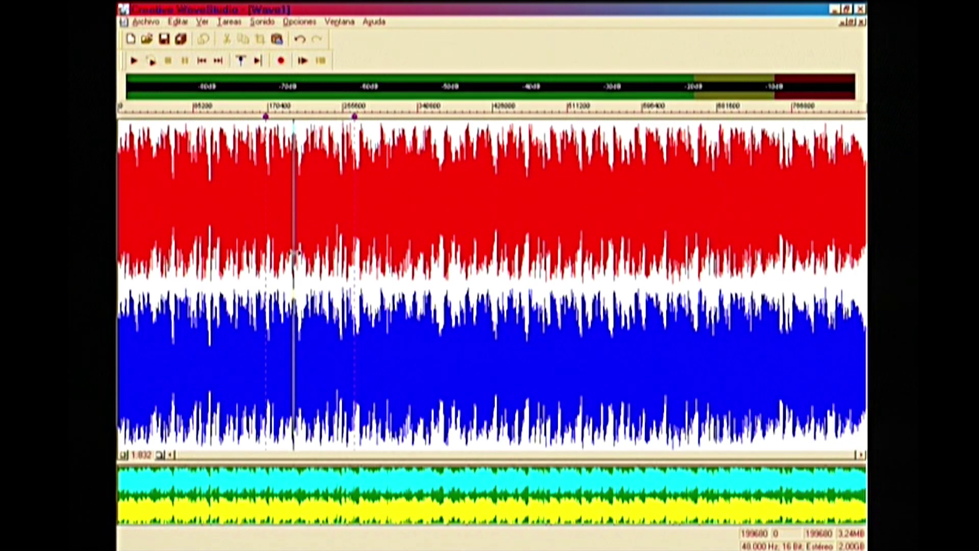
Step: Apply the right-to-left balance effect to the section around the join in Wave1, from about sample 248928 to 279584
left_click_drag(341, 292, 364, 291)
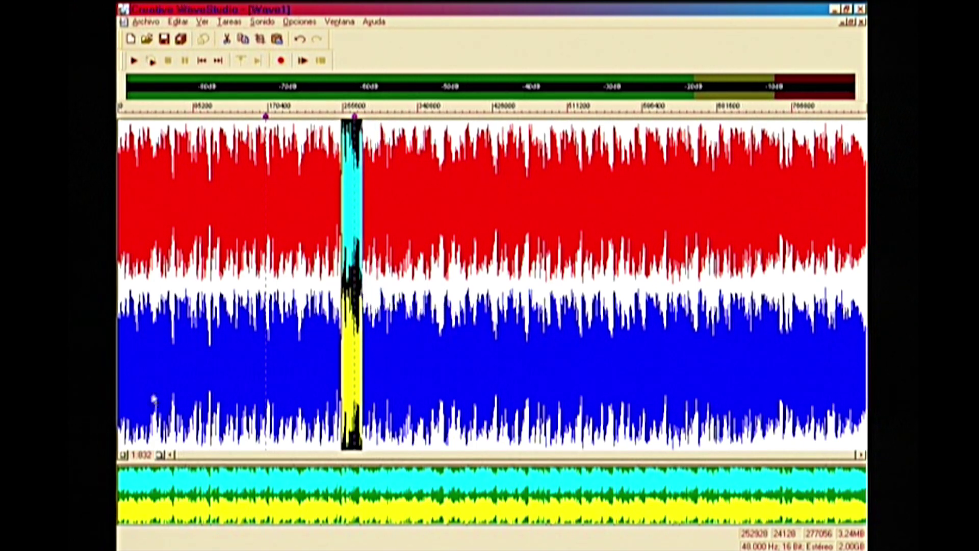
left_click(160, 455)
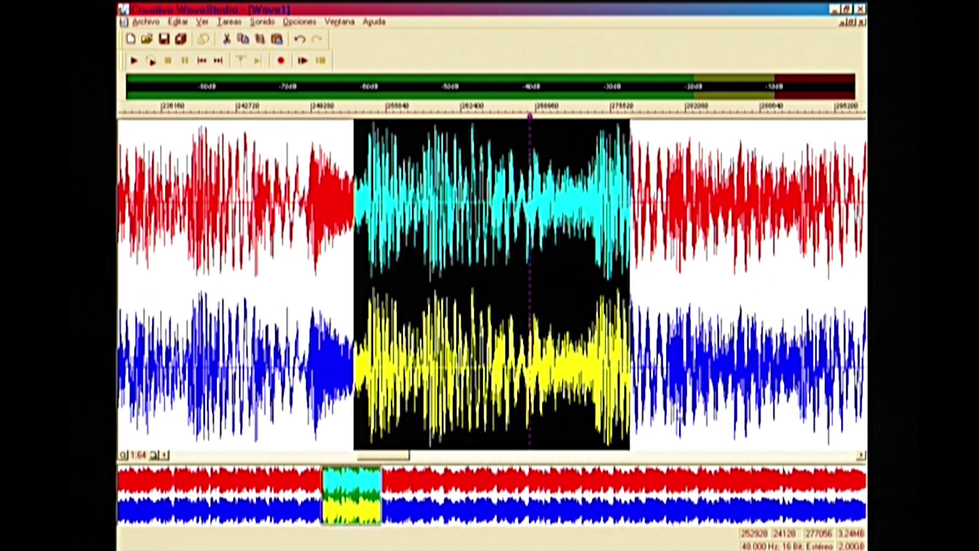
left_click(229, 21)
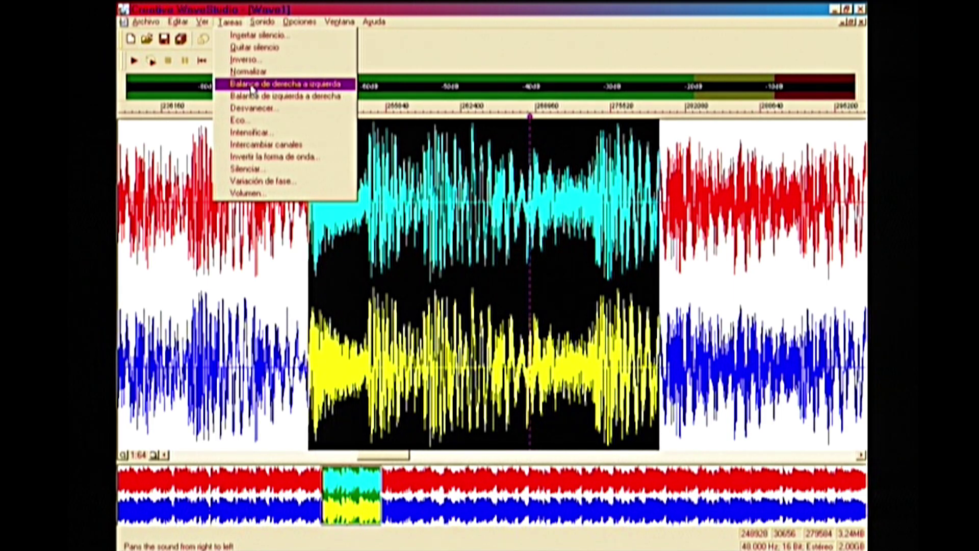
left_click(252, 84)
Step: Audition the balance effect in Wave1 from sample 238880, and play the recording from its beginning
left_click(196, 287)
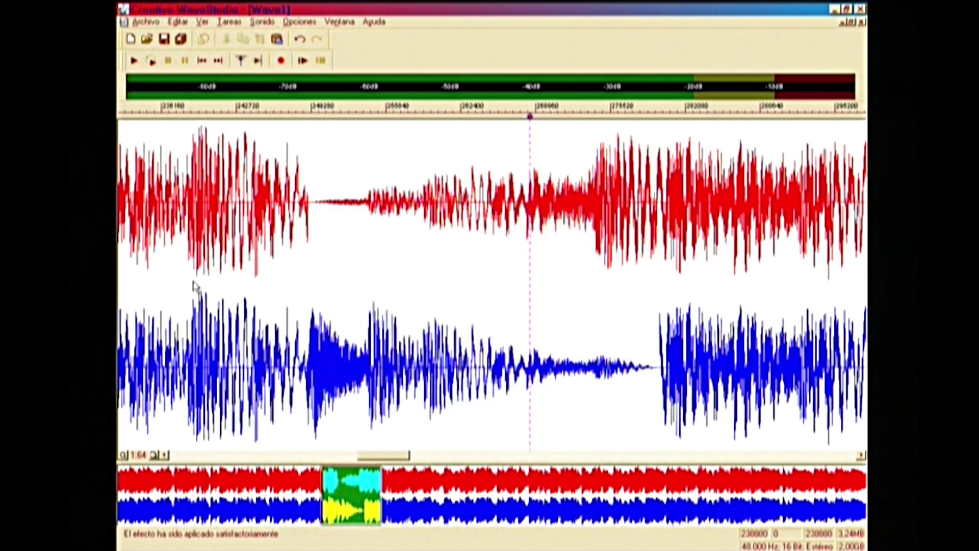
left_click(193, 281)
key("space")
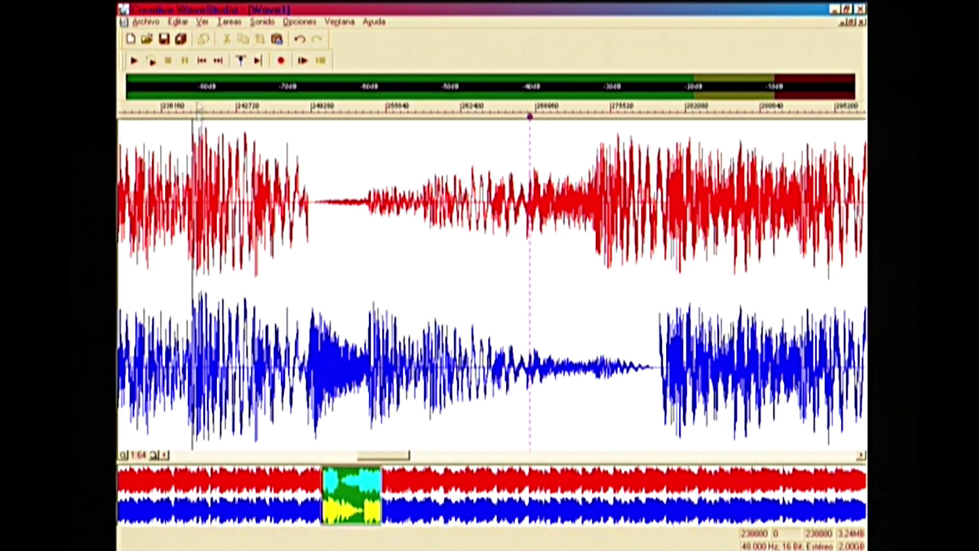
left_click(200, 61)
key("space")
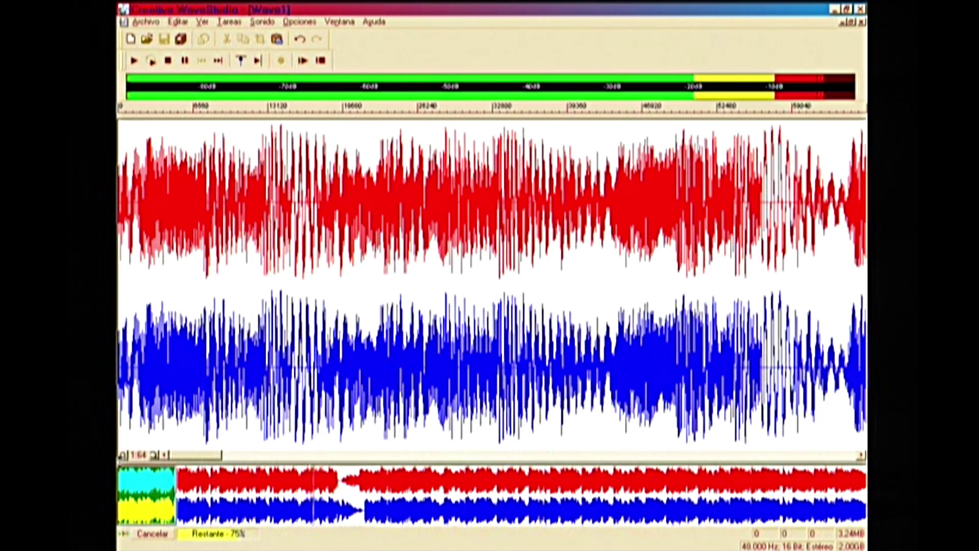
Step: Return to the start of Wave1 and play the complete joined recording through the balanced section
left_click(123, 455)
left_click(123, 454)
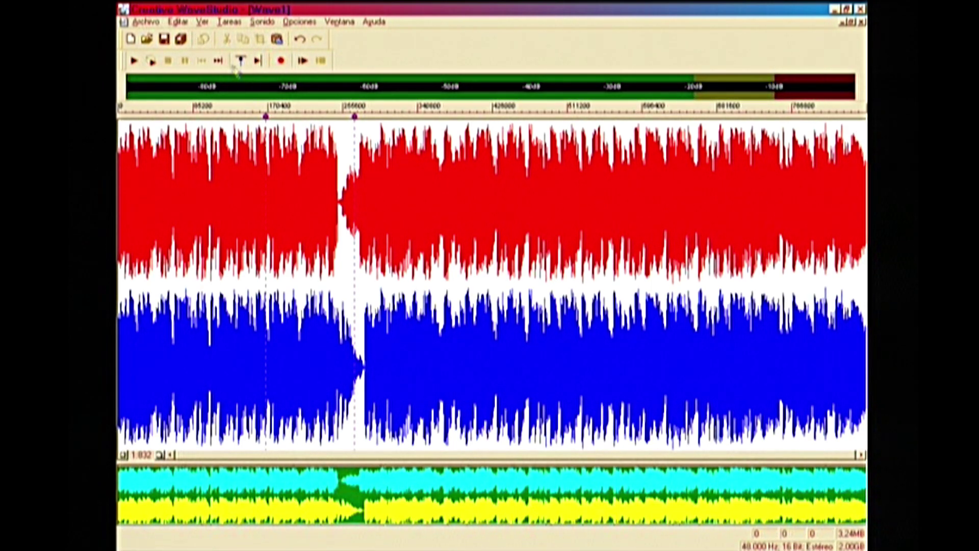
left_click(229, 219)
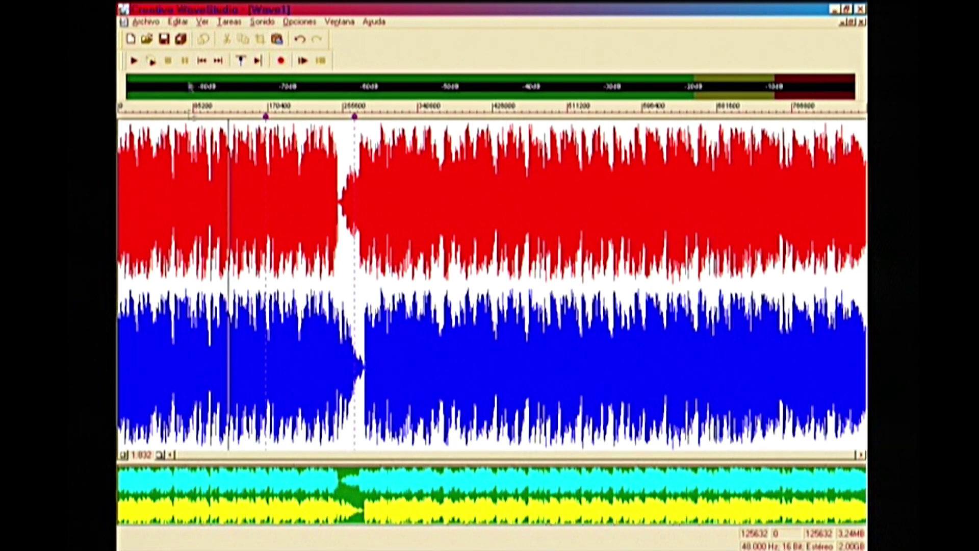
left_click(203, 61)
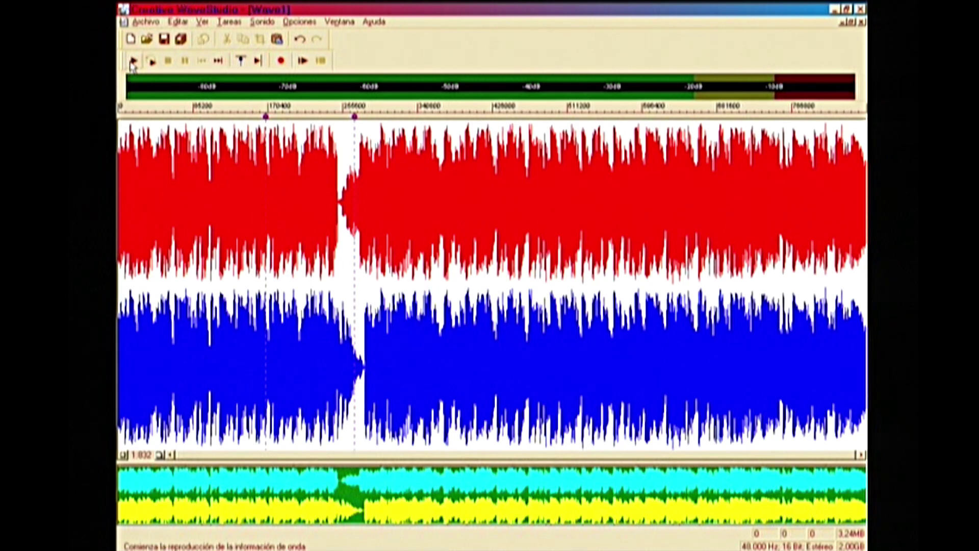
left_click(132, 61)
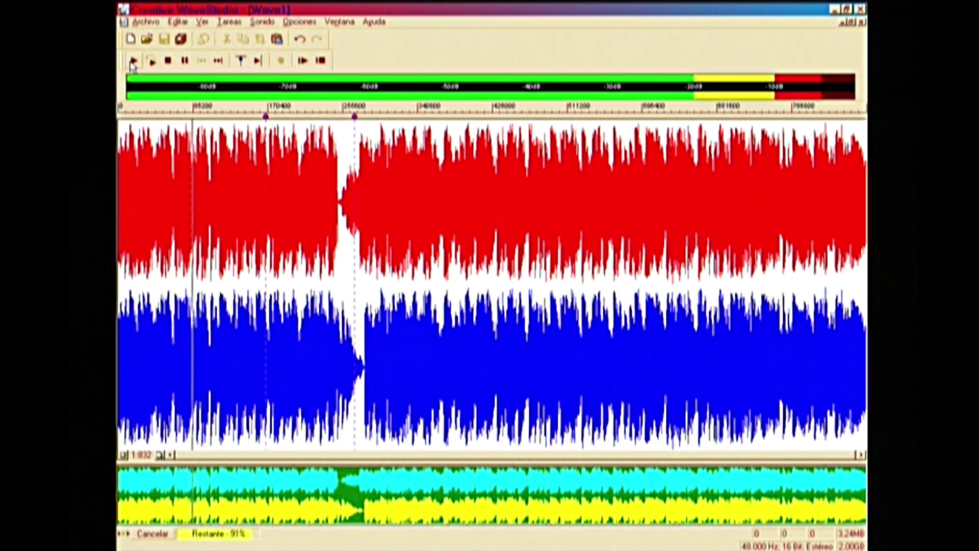
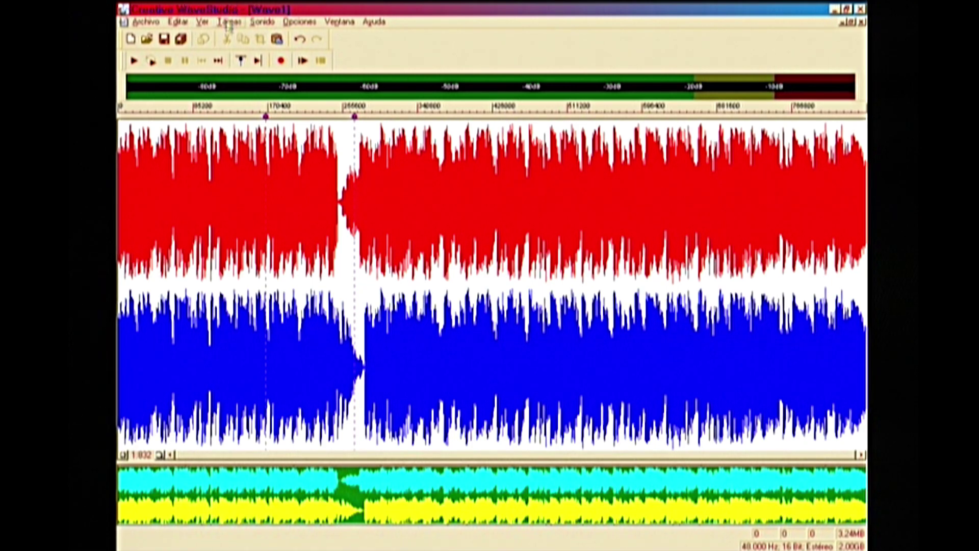
Step: Save the joined recording as Prueba 2 in the Wave Studio folder, in WAVE format with PCM compression
key("ctrl+s")
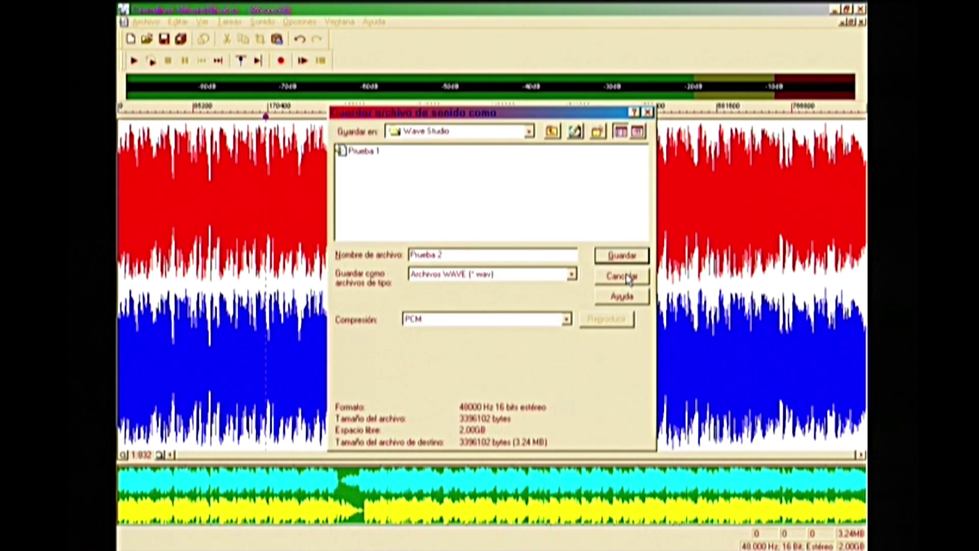
left_click(622, 255)
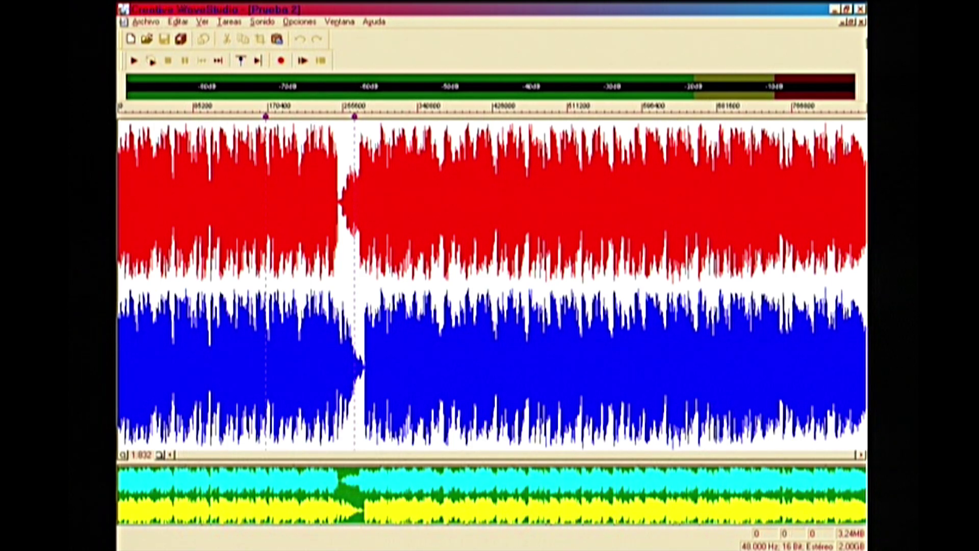
Step: Close both recordings, discarding the changes in Prueba 1, and exit Creative WaveStudio
left_click(861, 24)
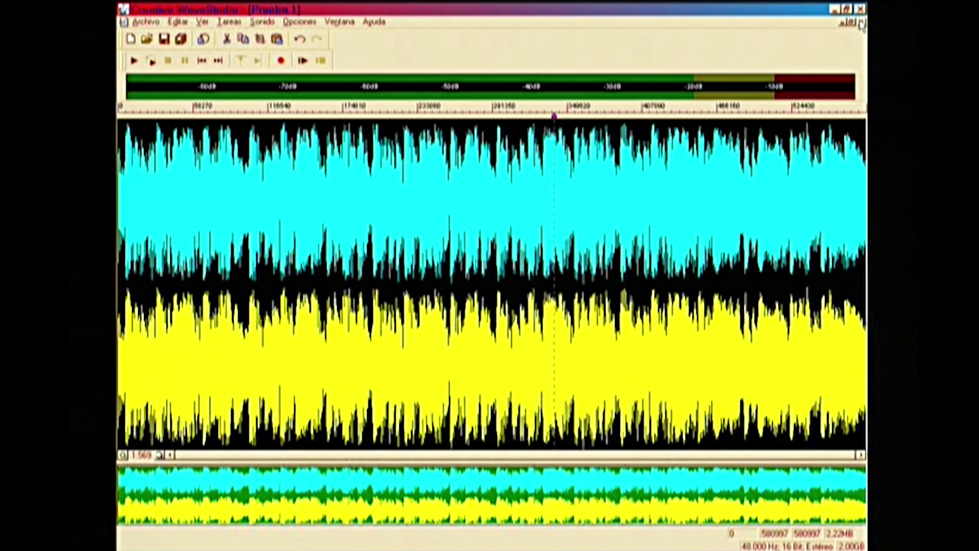
left_click(861, 24)
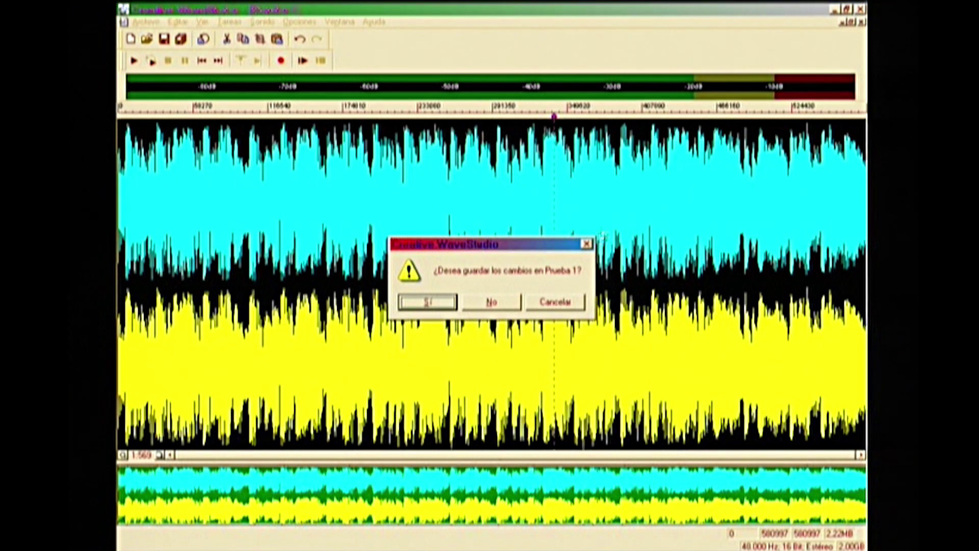
left_click(508, 304)
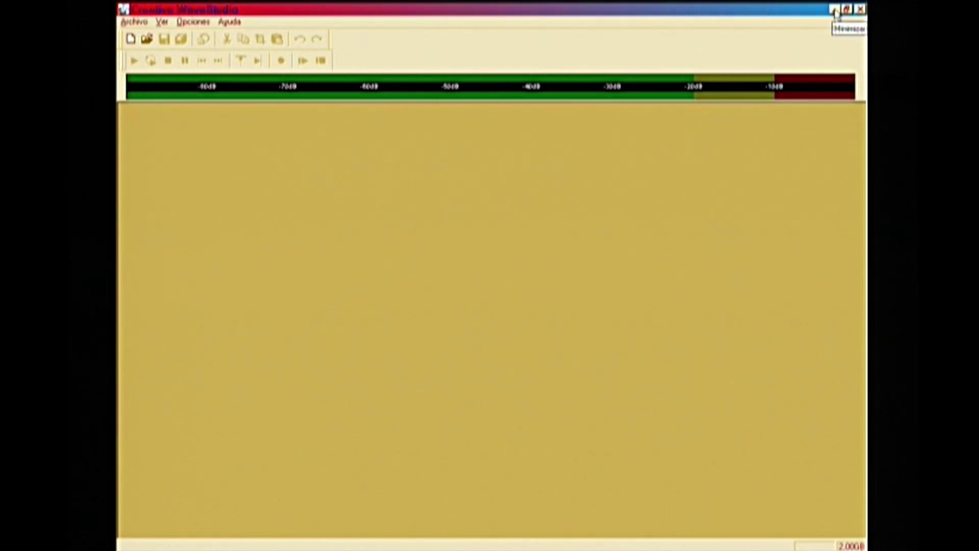
left_click(860, 10)
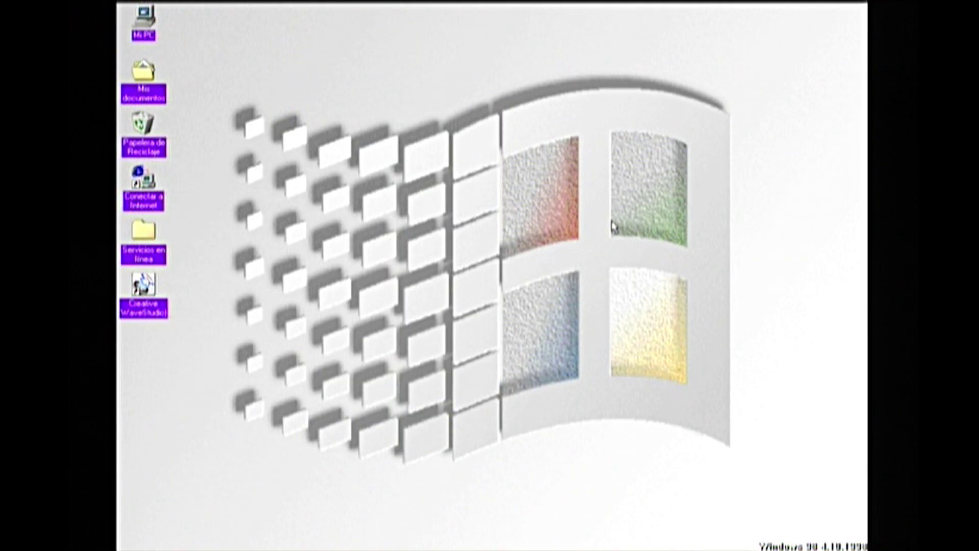
Step: Close the Play Control mixer, and play Prueba 2 from the Wave Studio folder through to its end
left_click(212, 543)
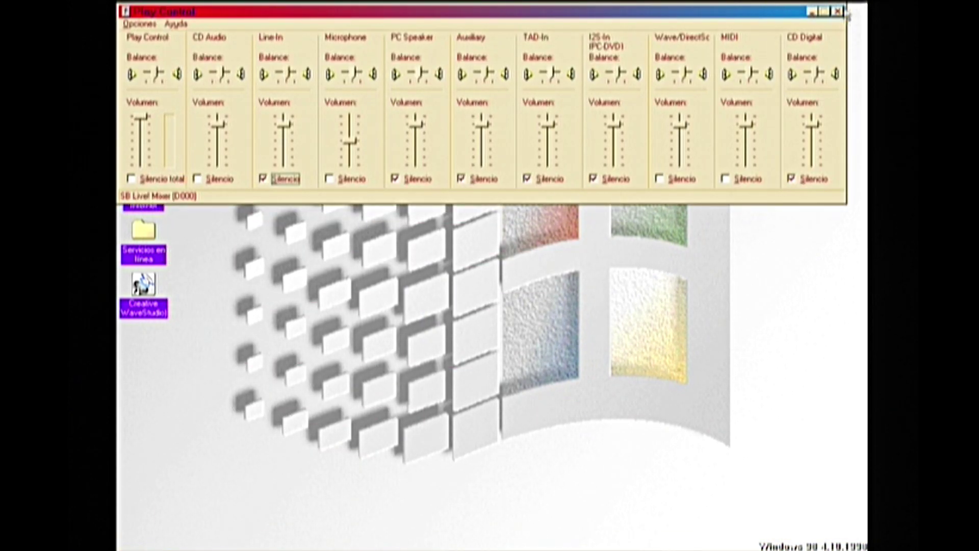
left_click(838, 11)
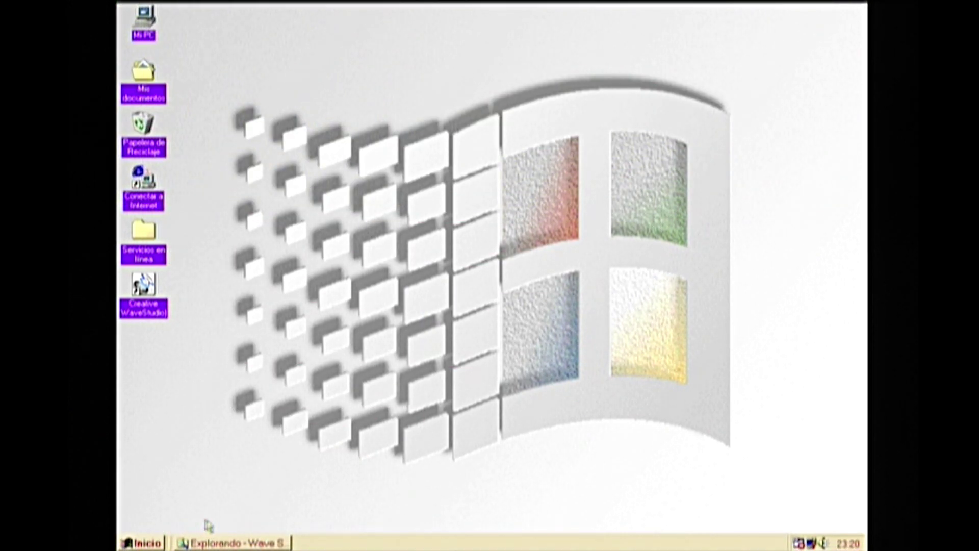
left_click(227, 541)
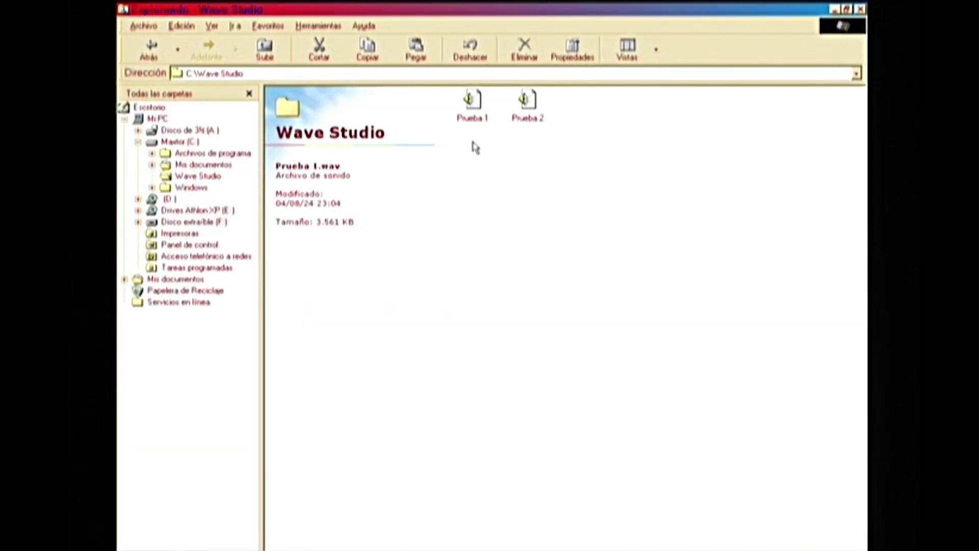
double_click(538, 123)
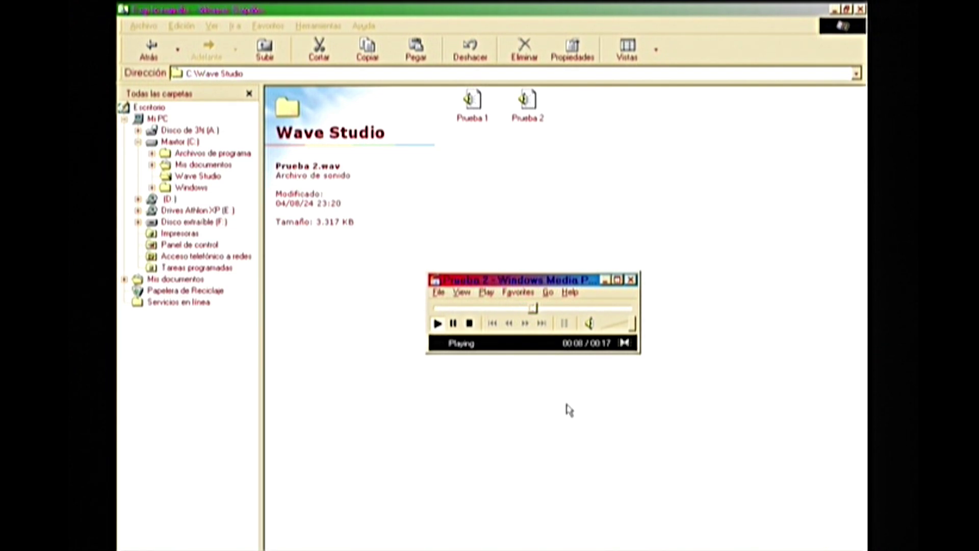
mouse_move(368, 547)
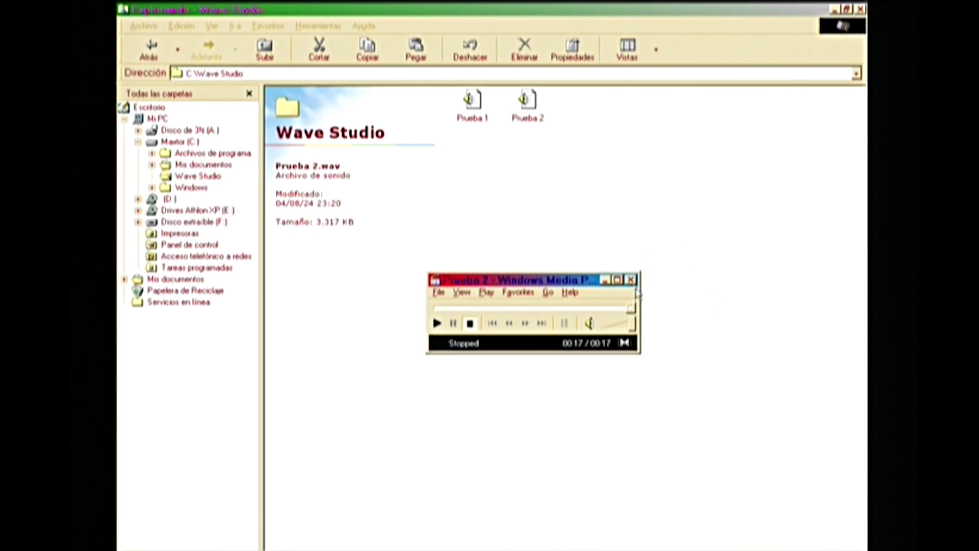
left_click(631, 280)
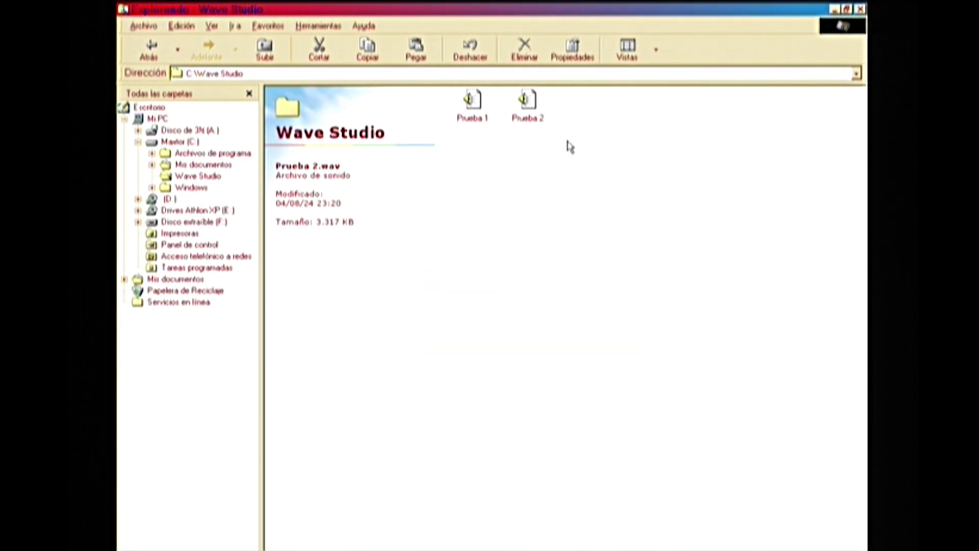
left_click(529, 117)
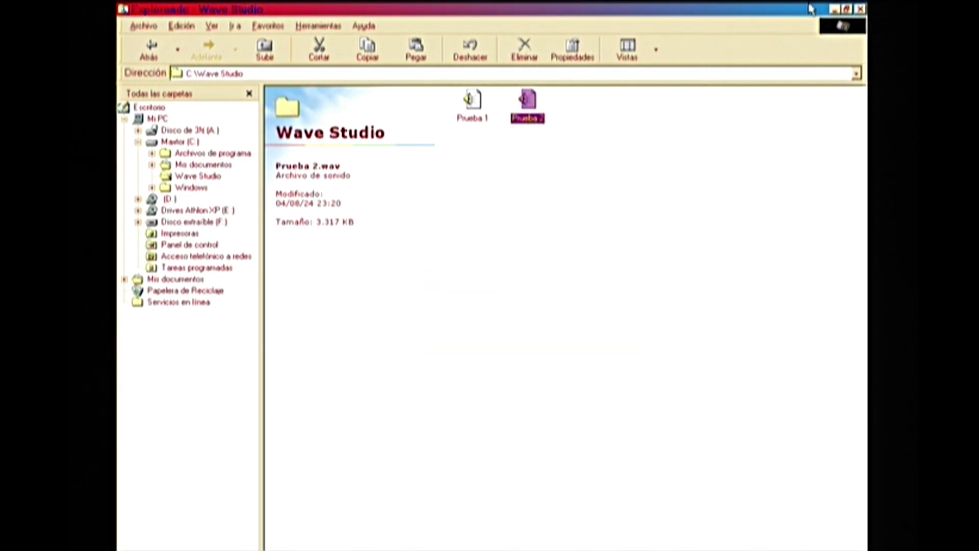
left_click(835, 10)
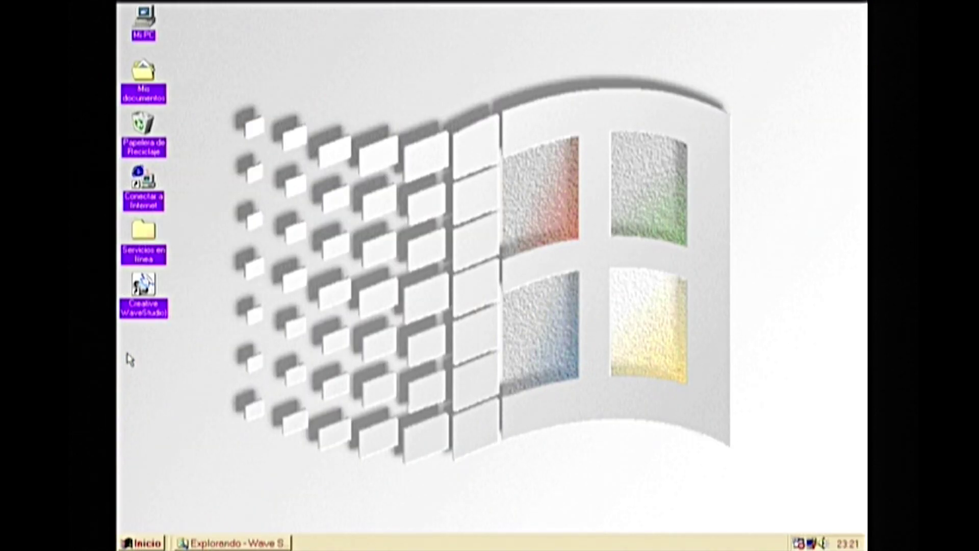
Step: Open Creative WaveStudio with an empty recording, and unmute Line-In in the Play Control mixer
double_click(148, 287)
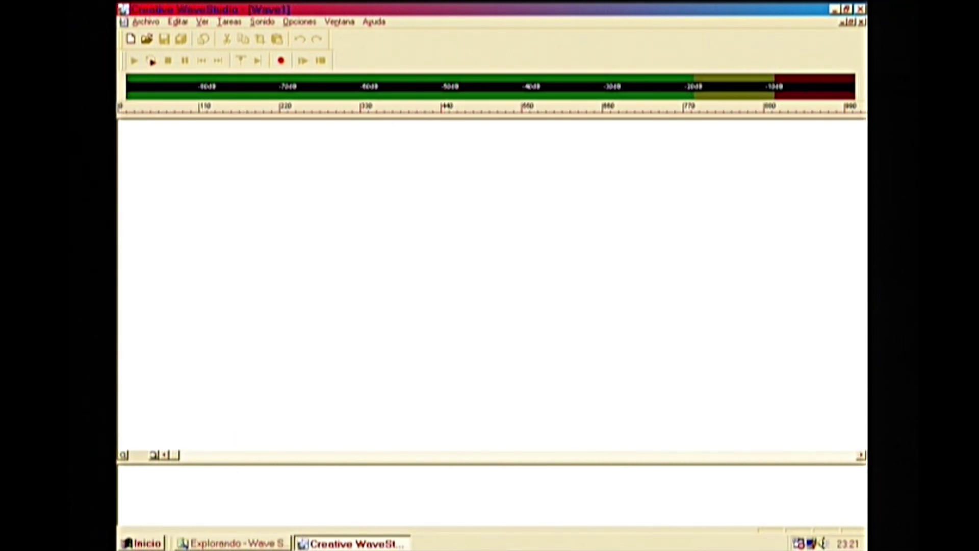
double_click(823, 544)
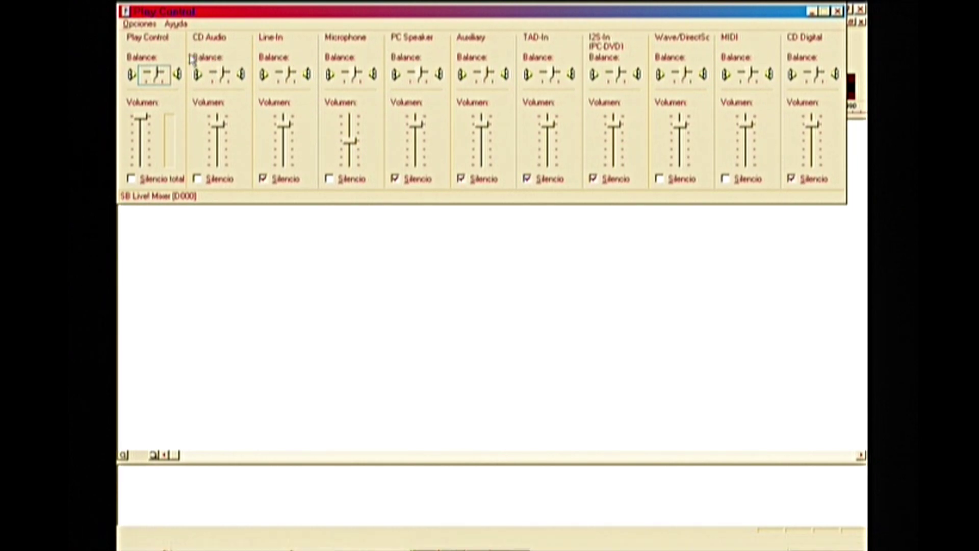
left_click(281, 180)
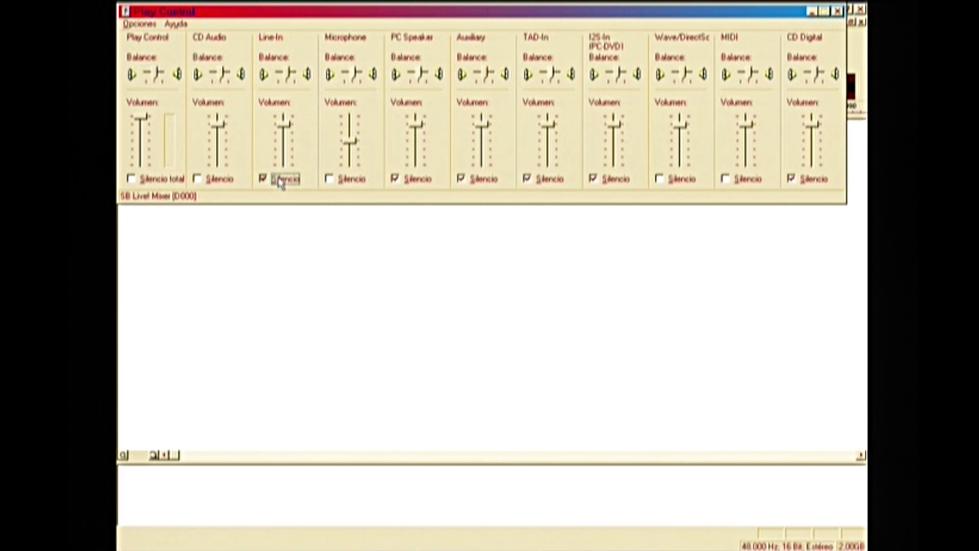
left_click(813, 10)
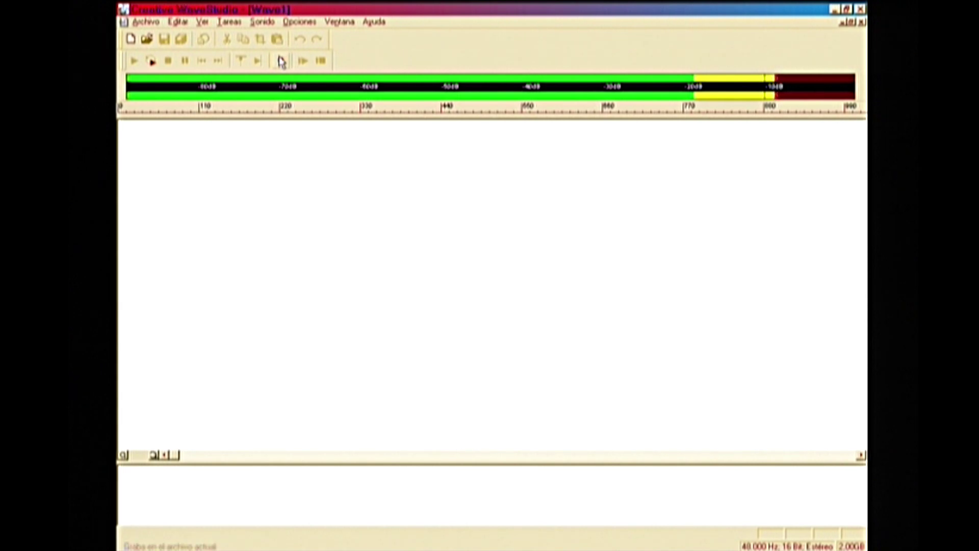
Step: Record the Line-In audio into the empty Wave1 file, and stop the recording
left_click(280, 61)
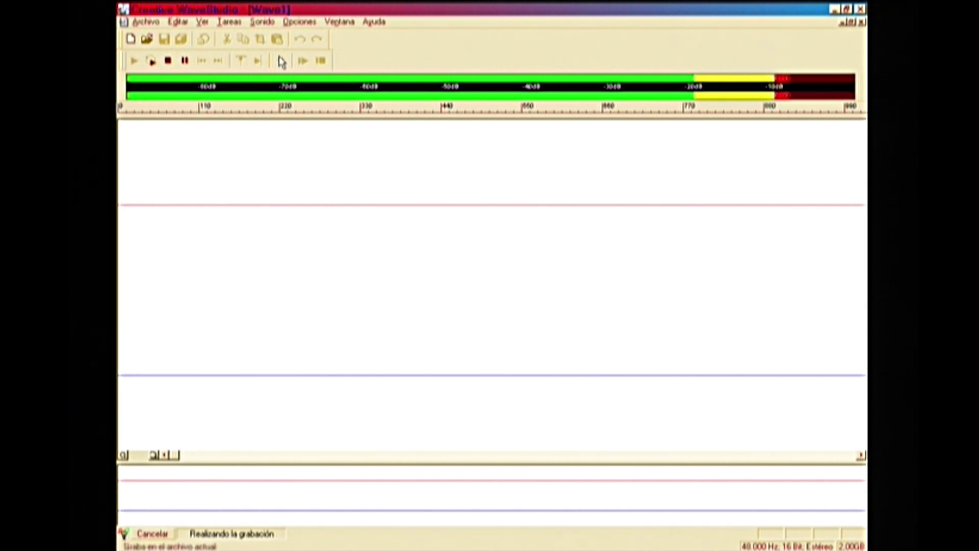
mouse_move(186, 538)
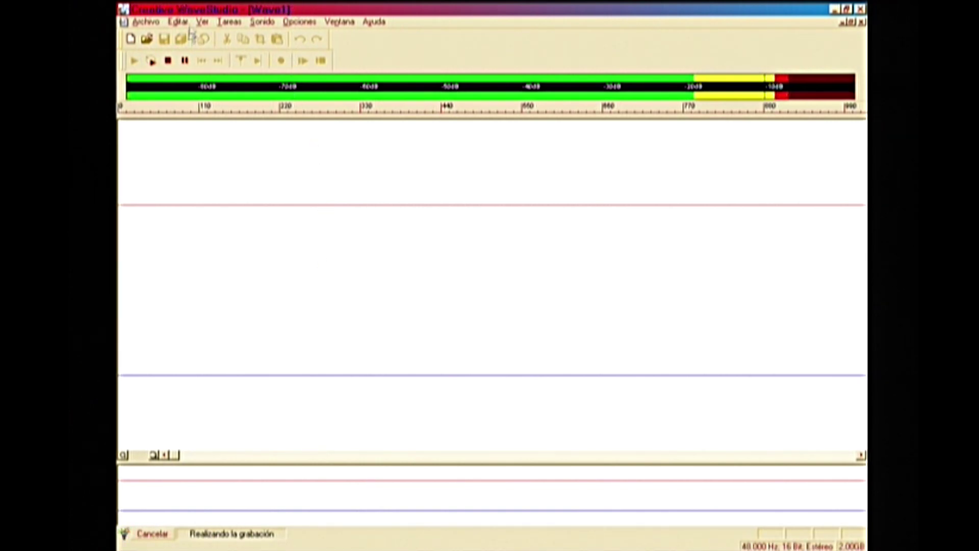
left_click(168, 60)
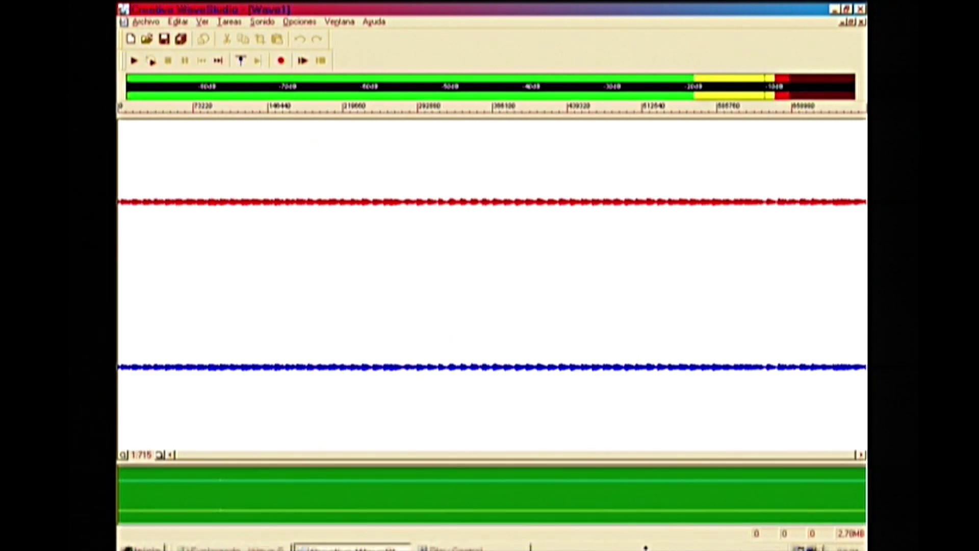
Step: Mute Line-In in the Play Control mixer, and minimize the mixer
left_click(452, 543)
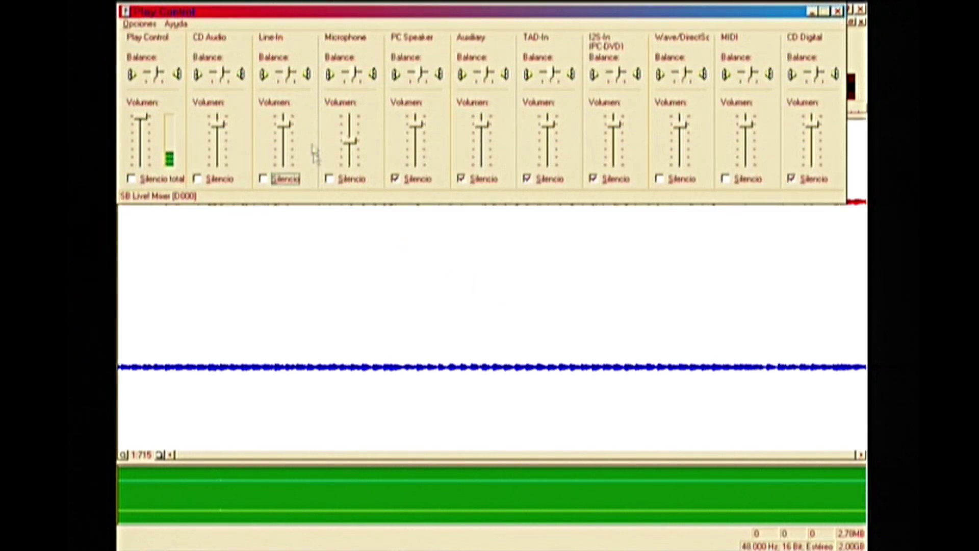
left_click(289, 181)
left_click(814, 13)
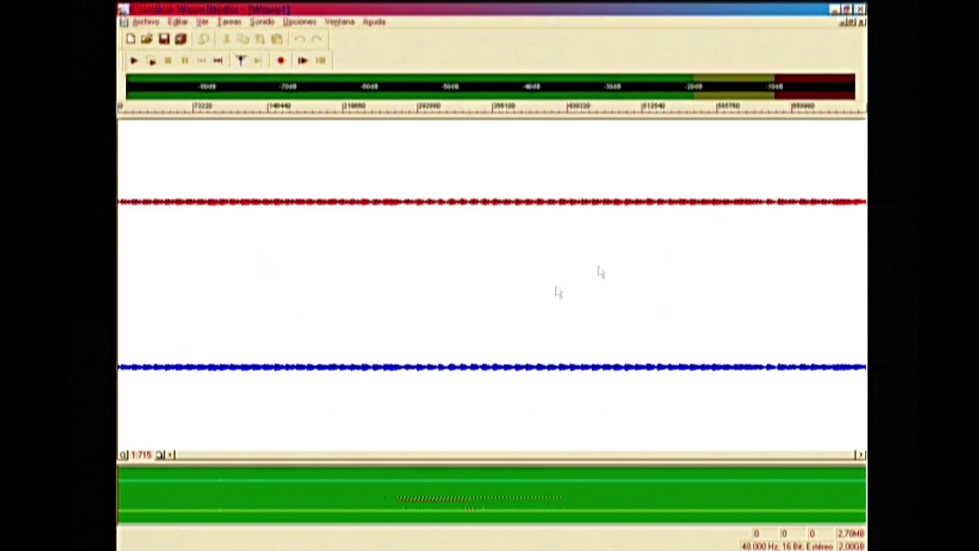
Step: Place the cursor at sample 230945 in Wave1, and normalize the recording
left_click(355, 338)
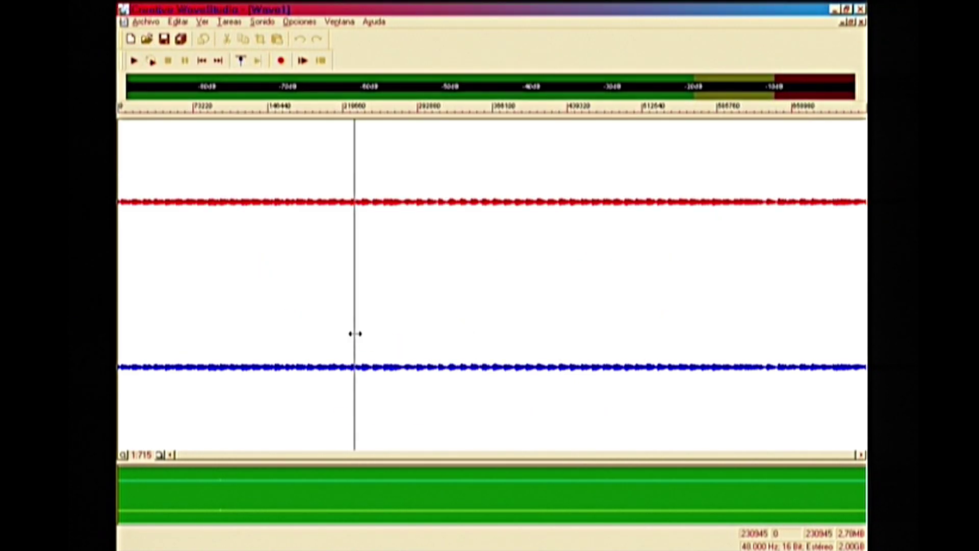
left_click(229, 22)
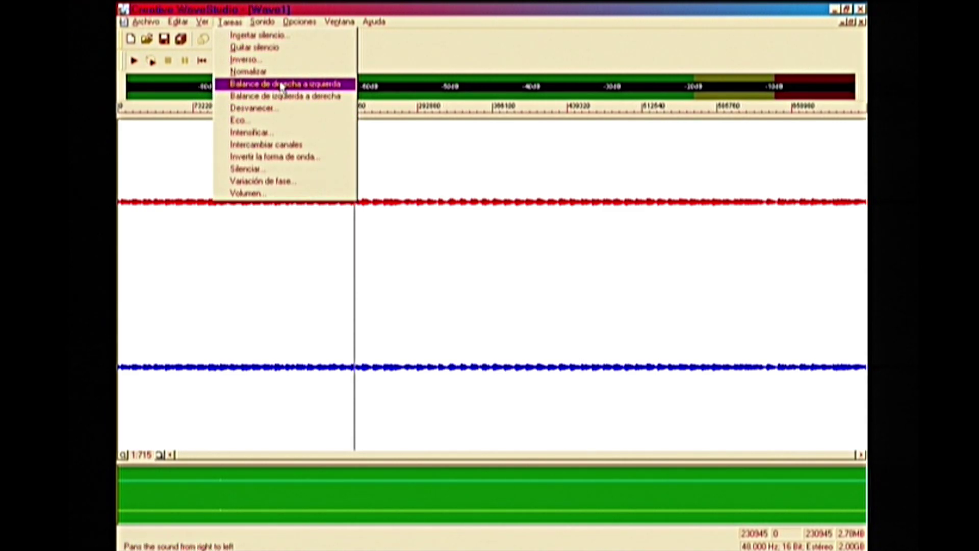
left_click(252, 71)
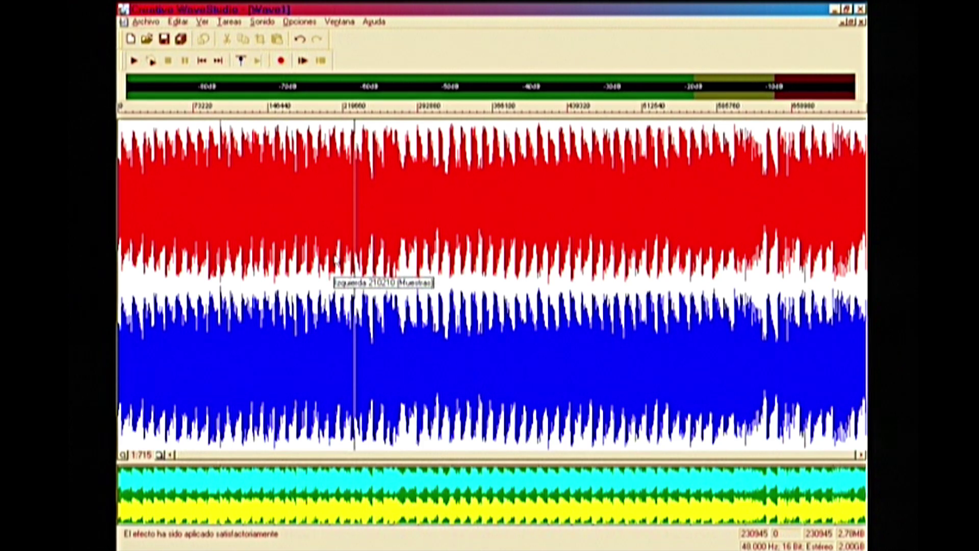
Step: Play the normalized recording from sample 230945, stop it, and return to its beginning
key("space")
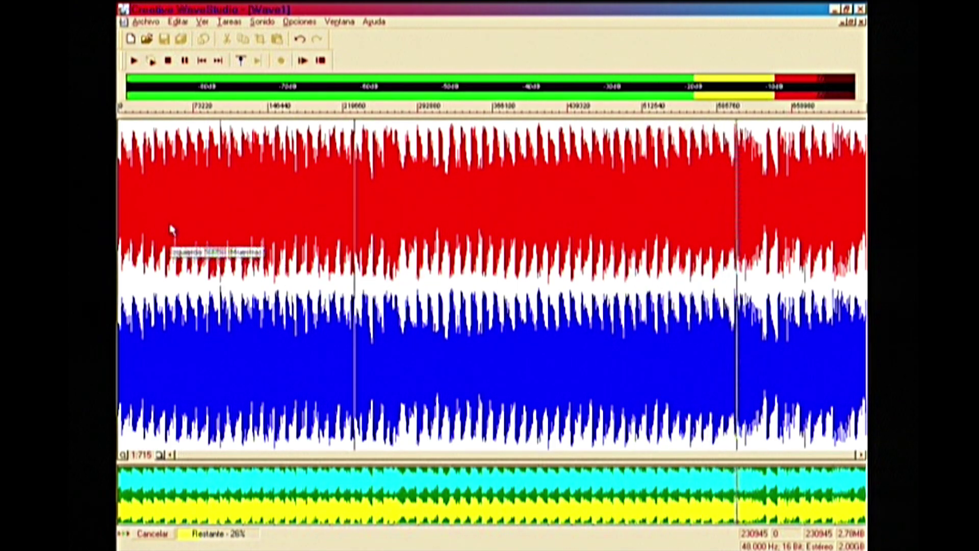
left_click(206, 223)
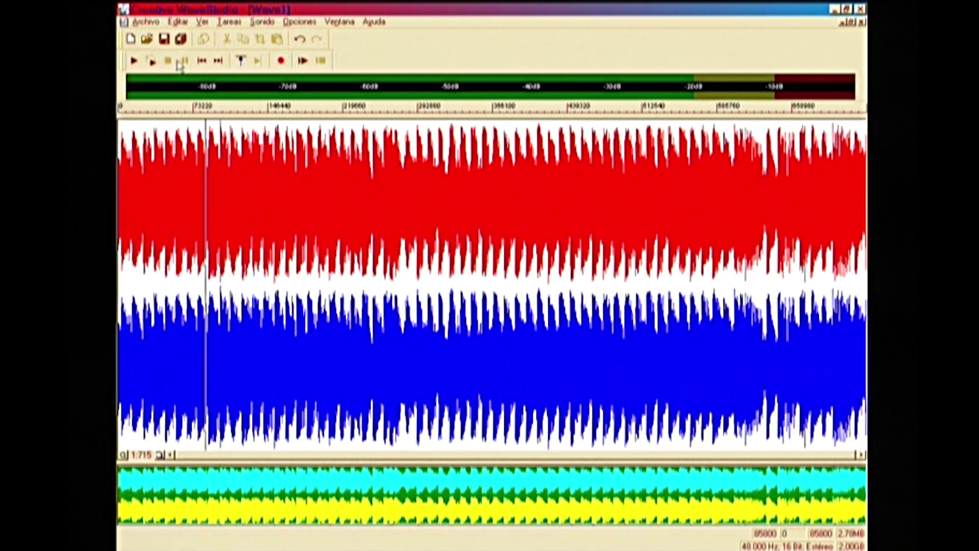
left_click(202, 61)
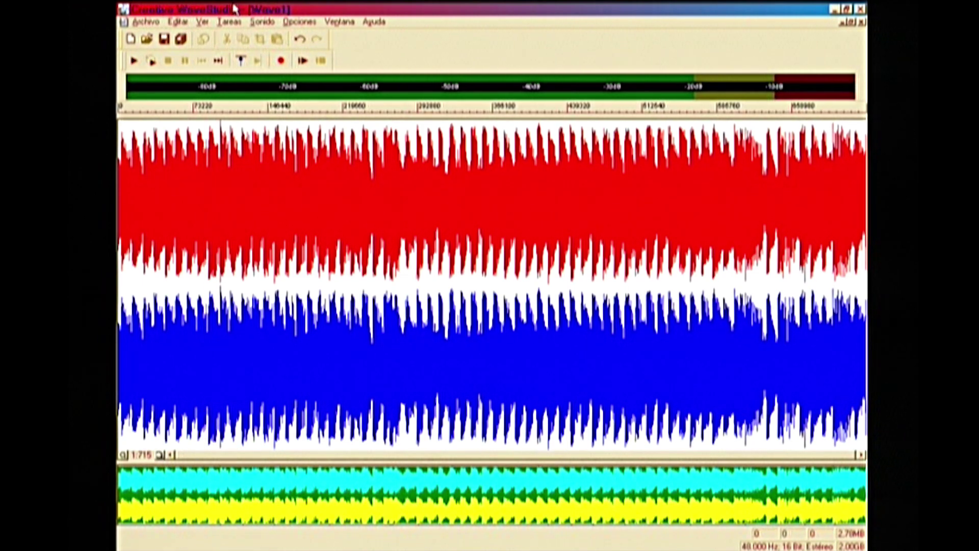
Step: Save the normalized recording as Prueba 3 in the Wave Studio folder, in WAVE format with PCM compression, and exit Creative WaveStudio
left_click(164, 39)
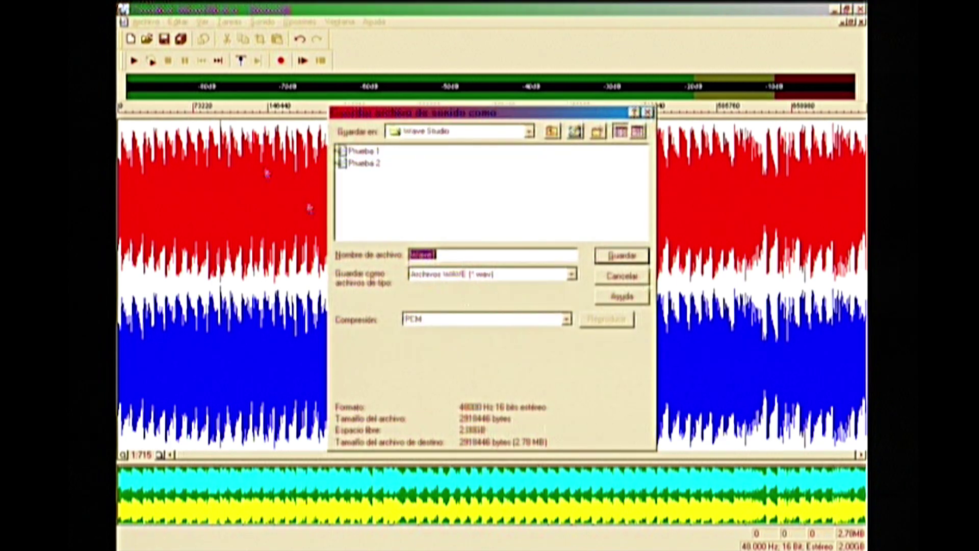
left_click(566, 319)
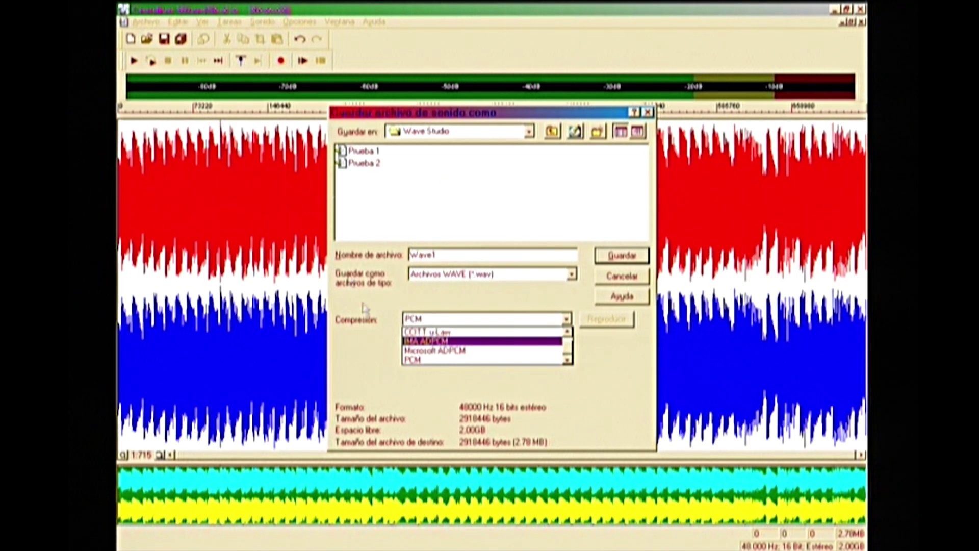
left_click(451, 360)
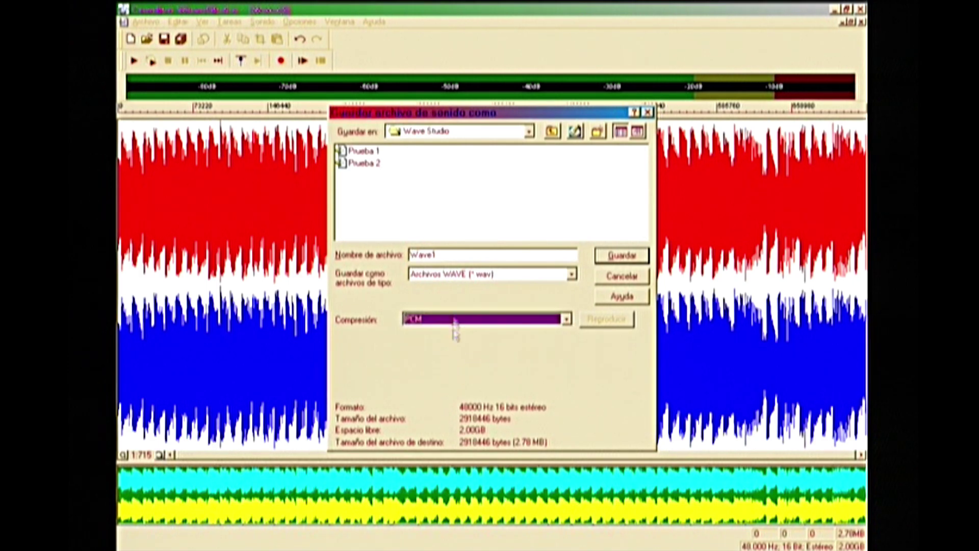
left_click(464, 252)
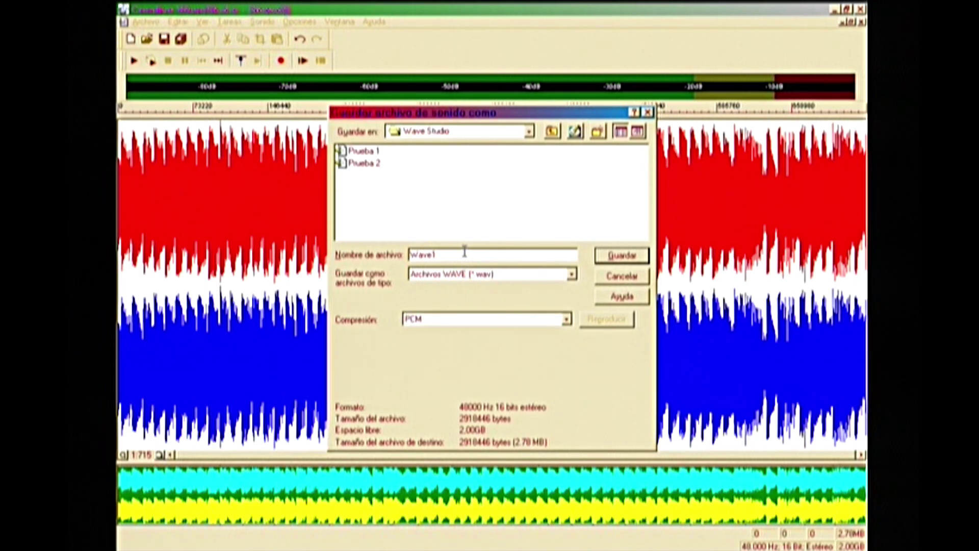
key("BackSpace")
key("BackSpace")
left_click(644, 259)
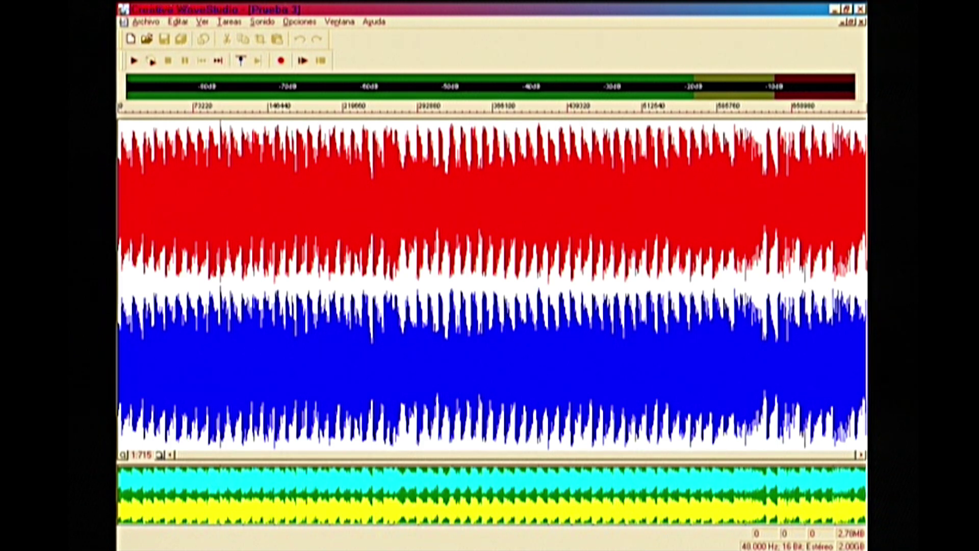
left_click(862, 23)
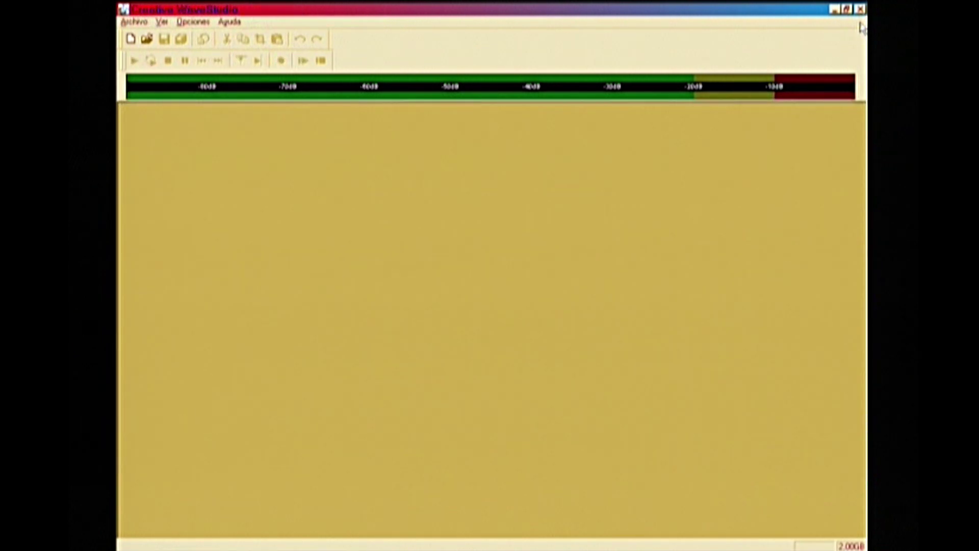
left_click(861, 9)
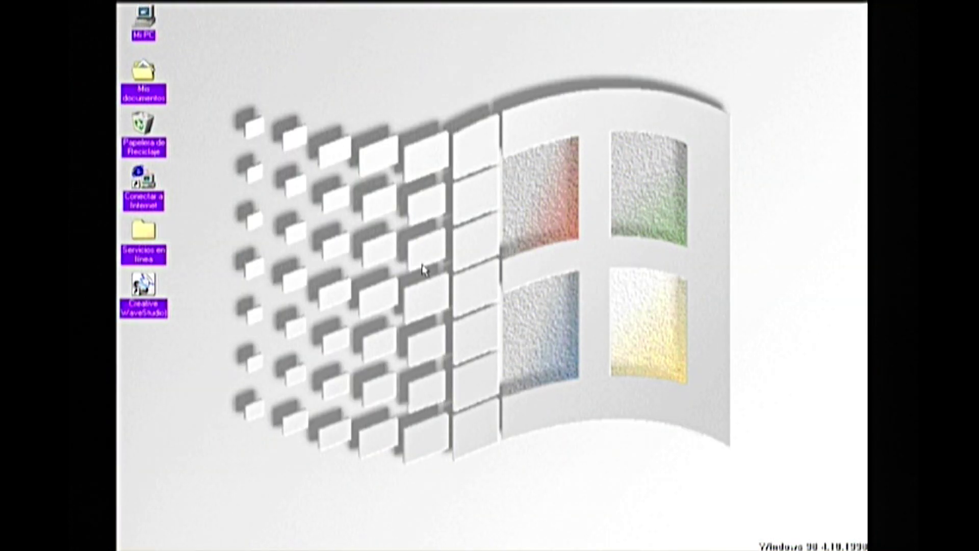